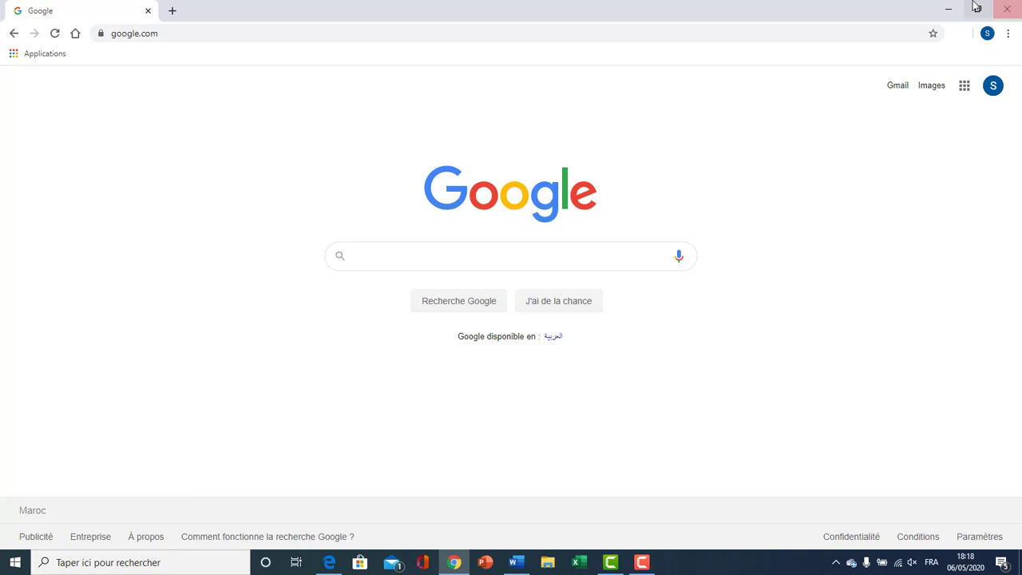
left_click(942, 9)
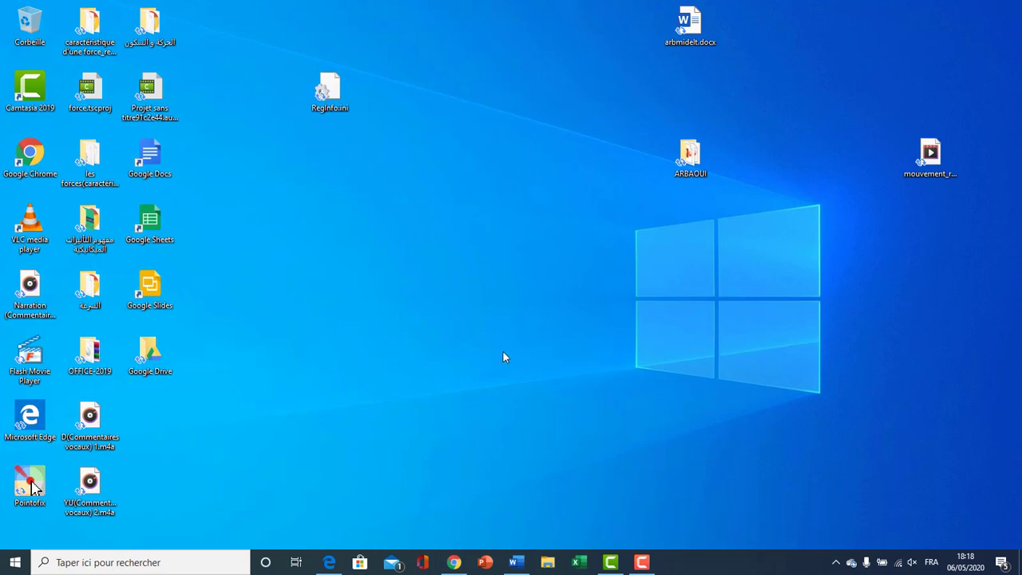
left_click(453, 562)
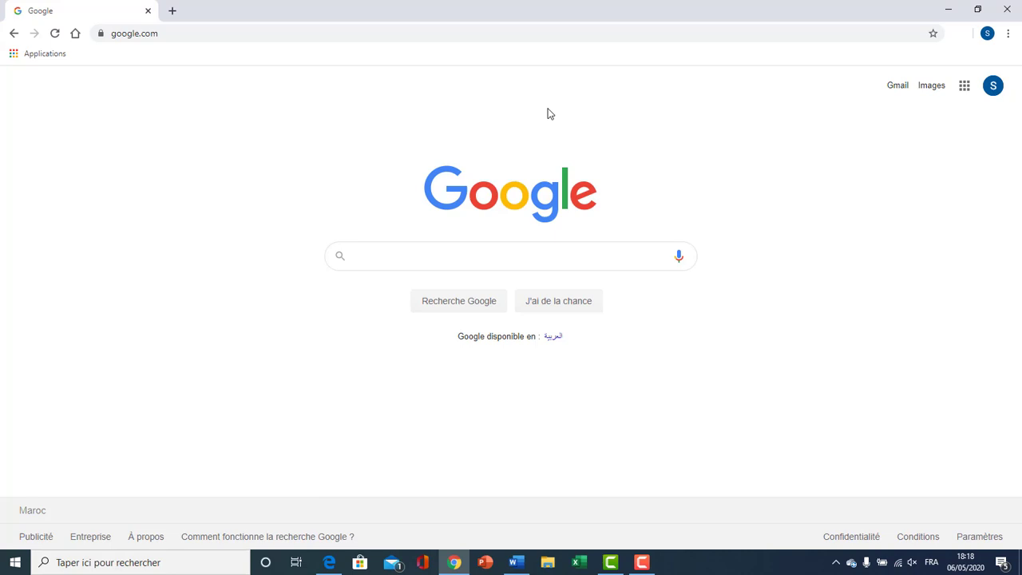
- Search Google for "google drive", then open the personal Google Drive from its official site
left_click(484, 258)
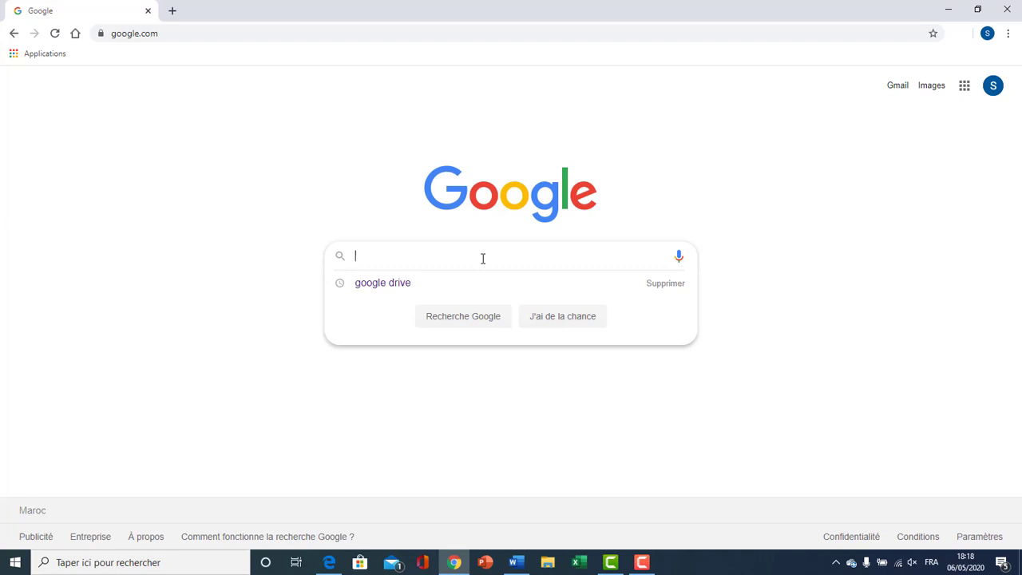
left_click(482, 258)
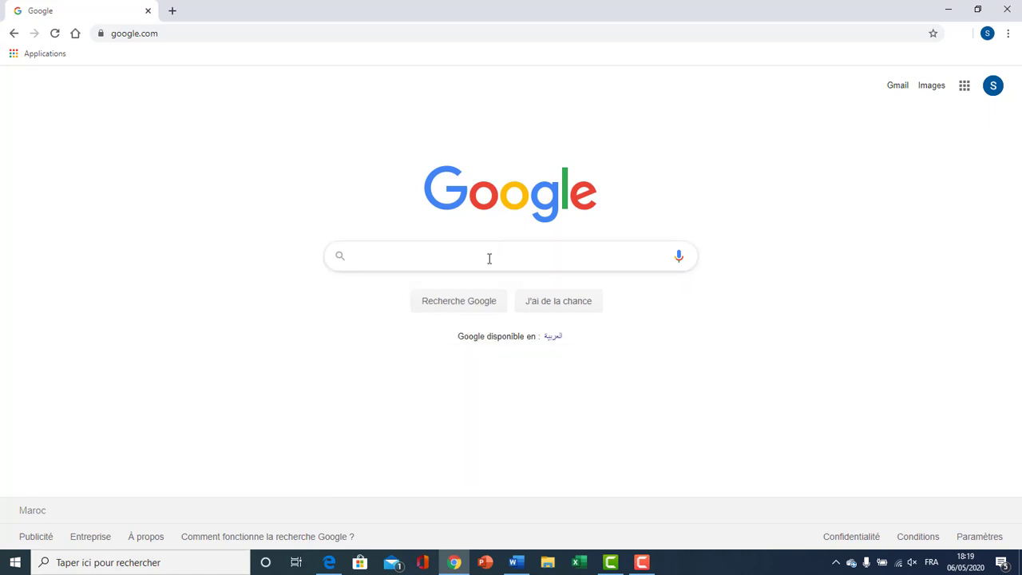
left_click(488, 258)
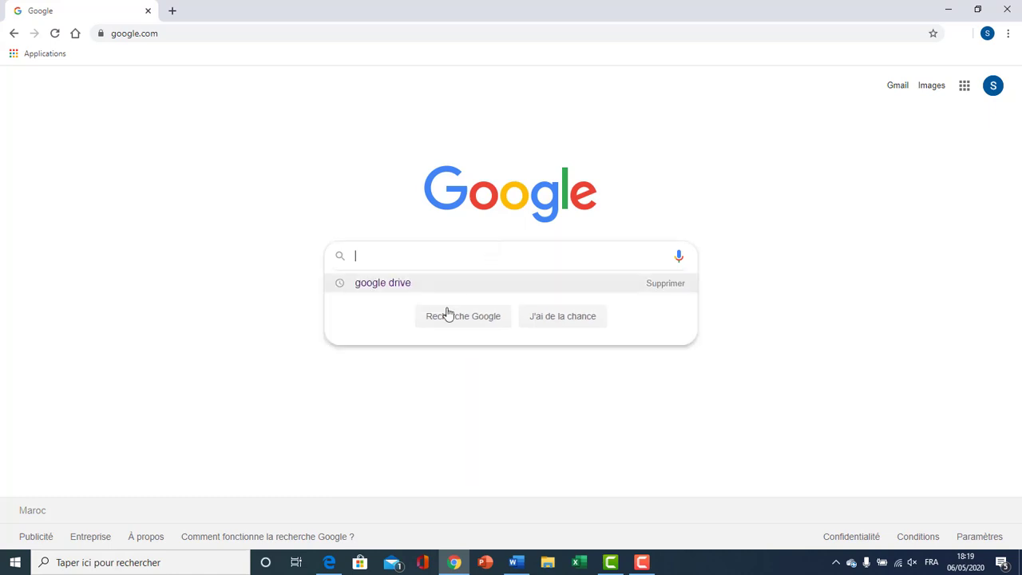
left_click(400, 290)
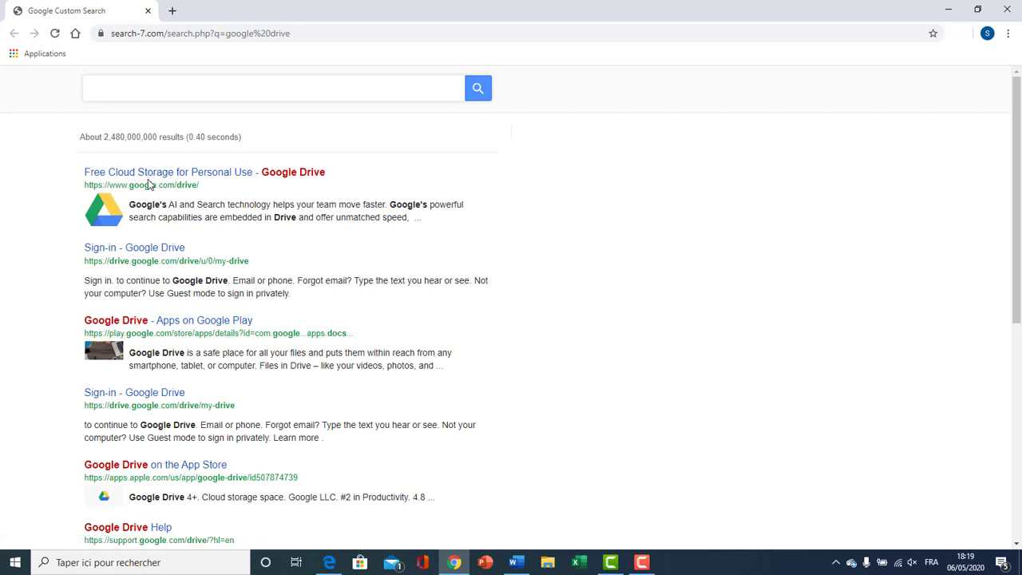
left_click(150, 176)
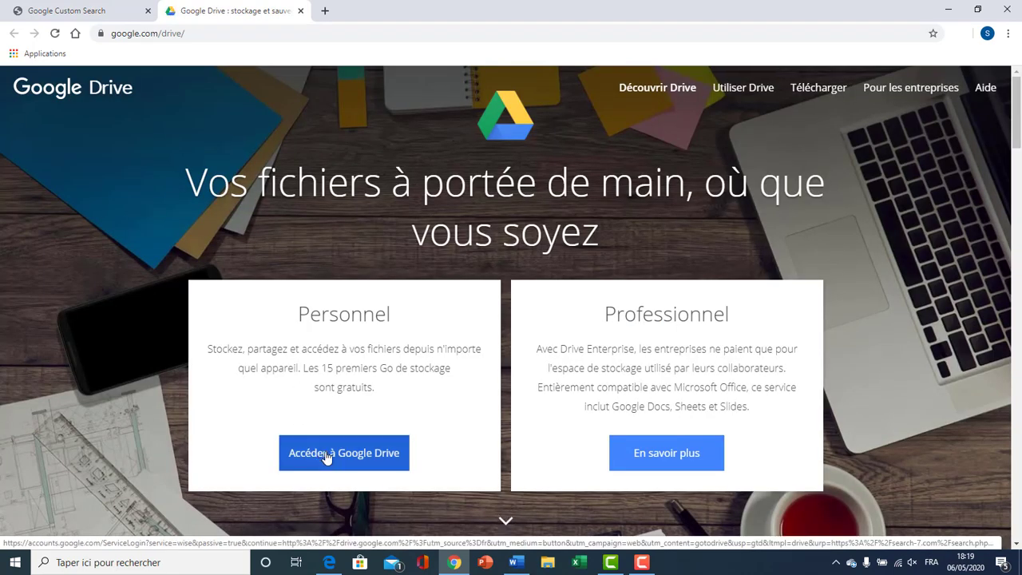
left_click(326, 455)
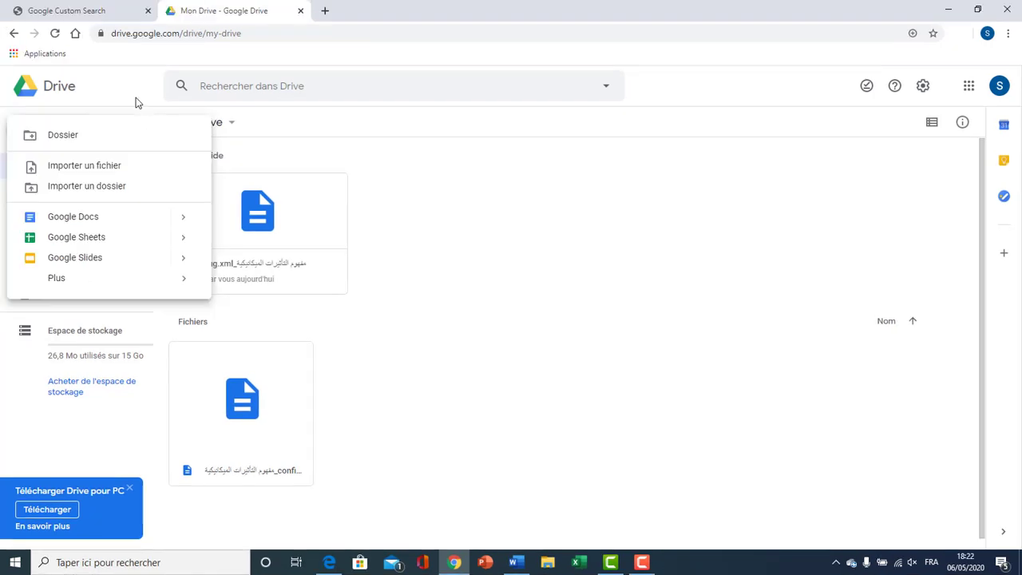
left_click(136, 102)
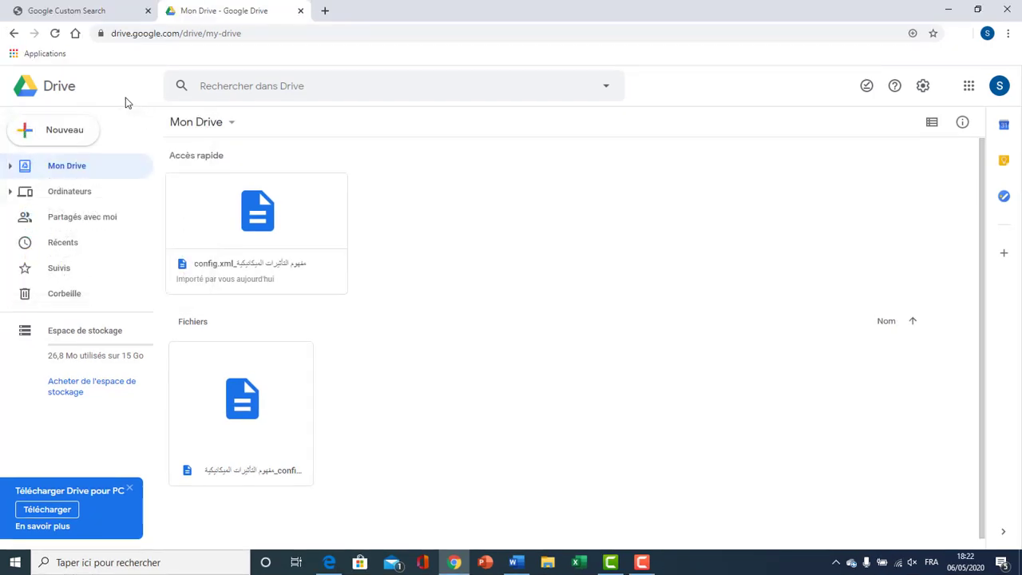
left_click(77, 127)
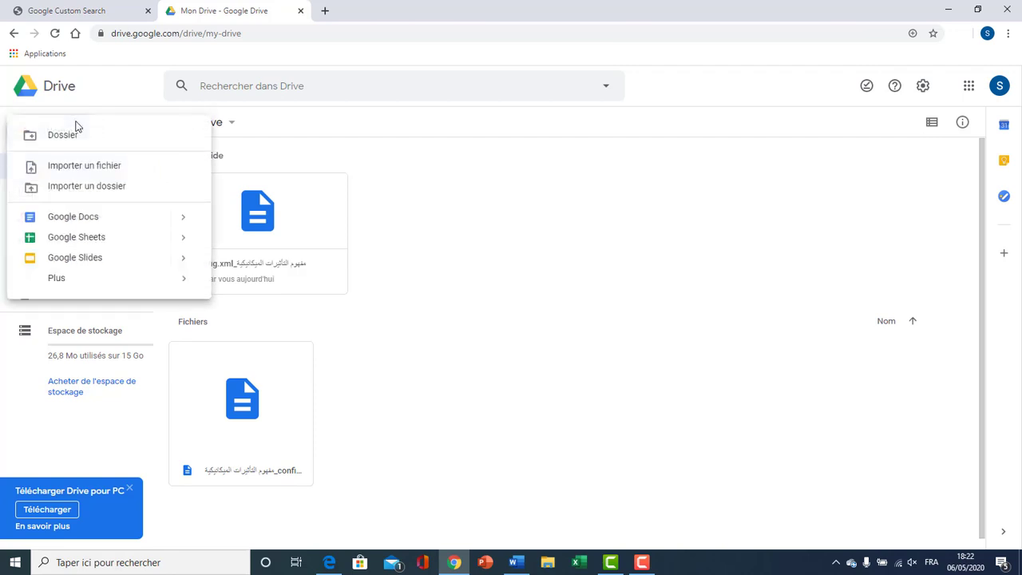
left_click(94, 96)
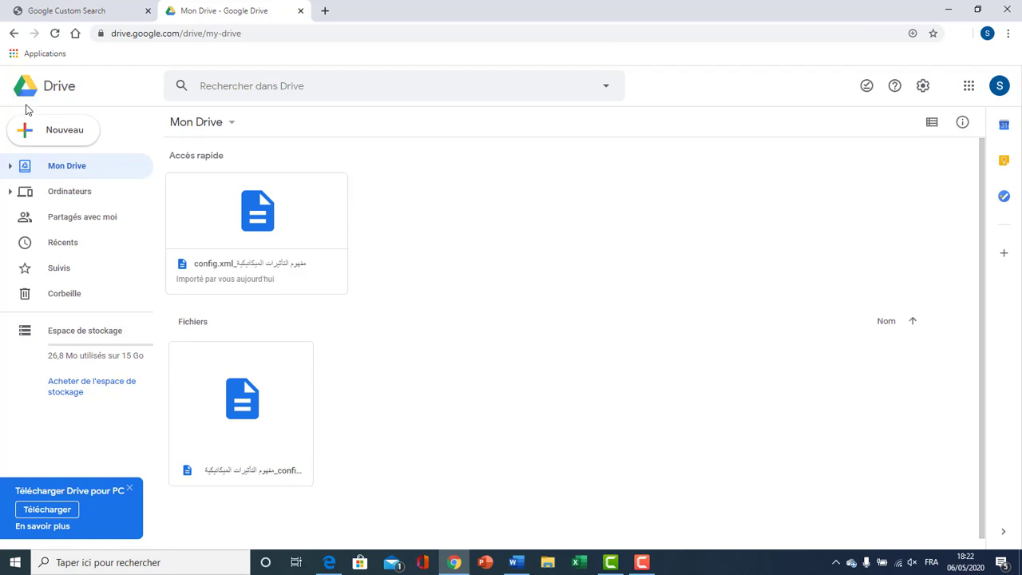
left_click(33, 132)
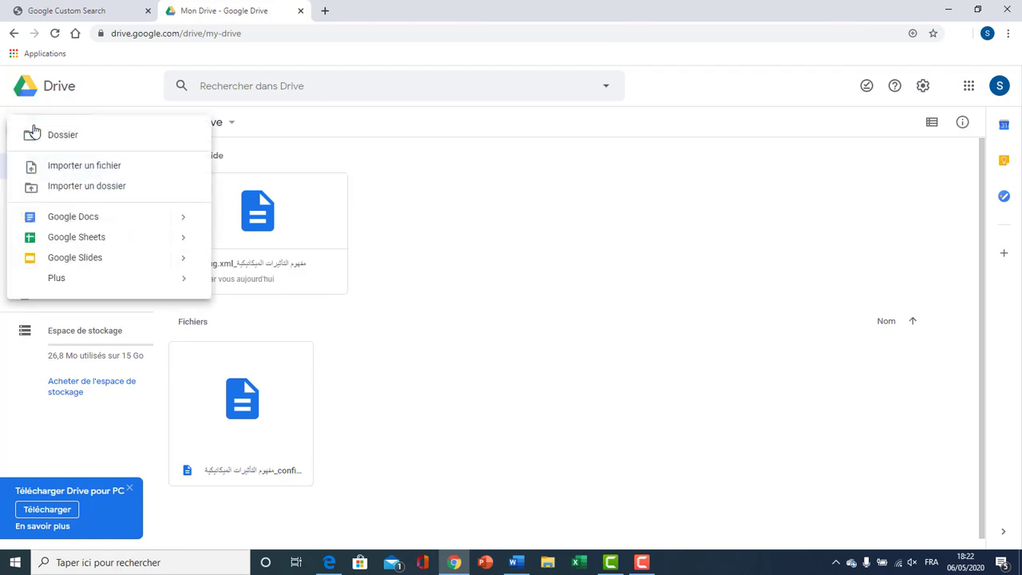
left_click(83, 96)
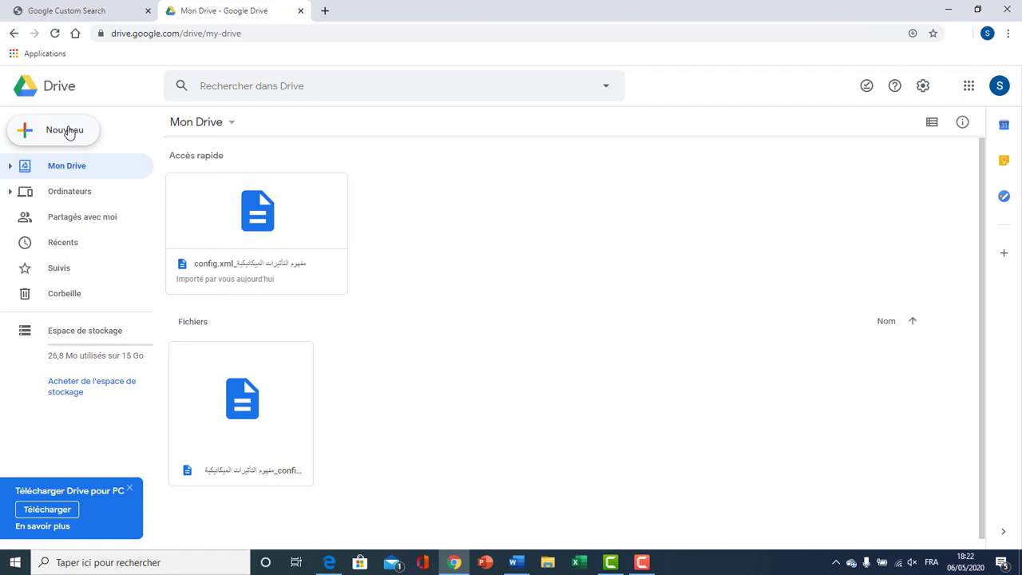
- Upload the file "مفهوم التأثيرات الميكانيكية_config.xml" to Mon Drive and dismiss the import notices
left_click(68, 132)
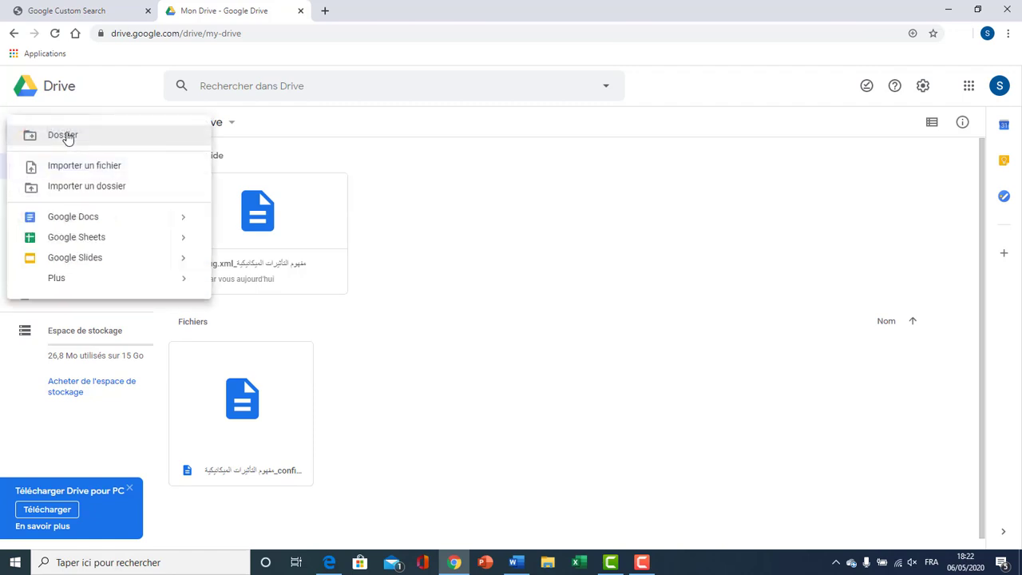
left_click(107, 170)
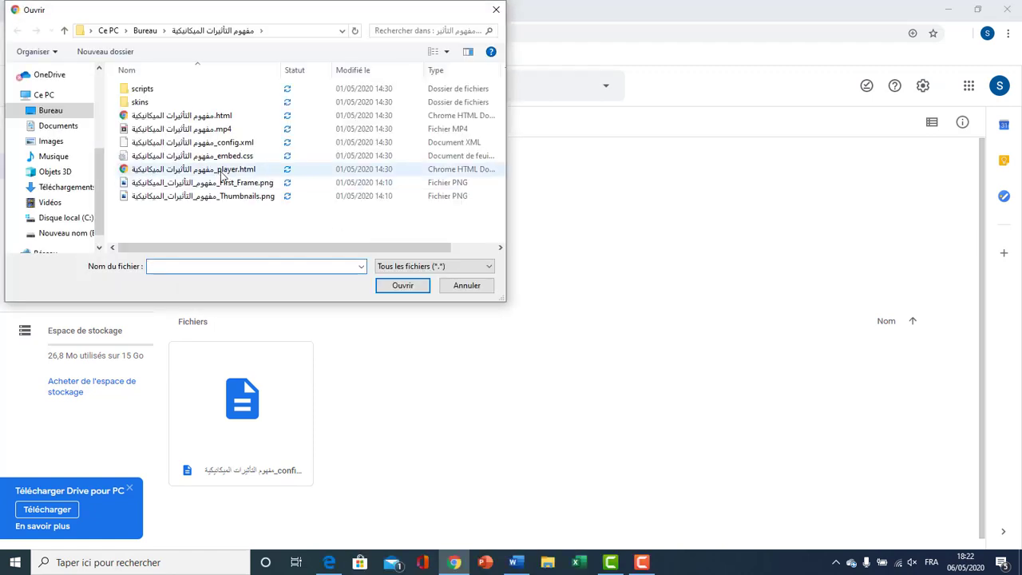
left_click(159, 149)
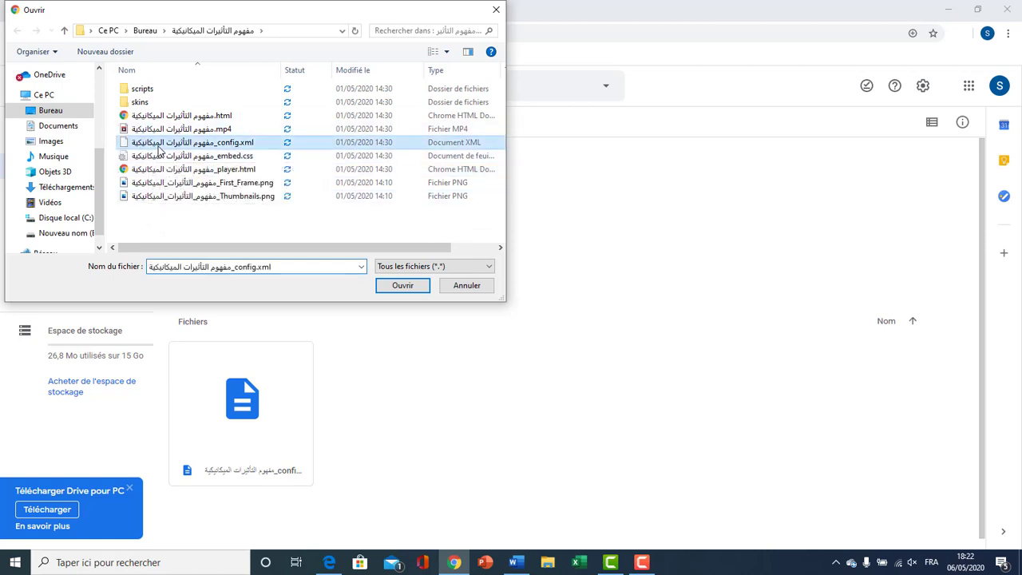
left_click(401, 286)
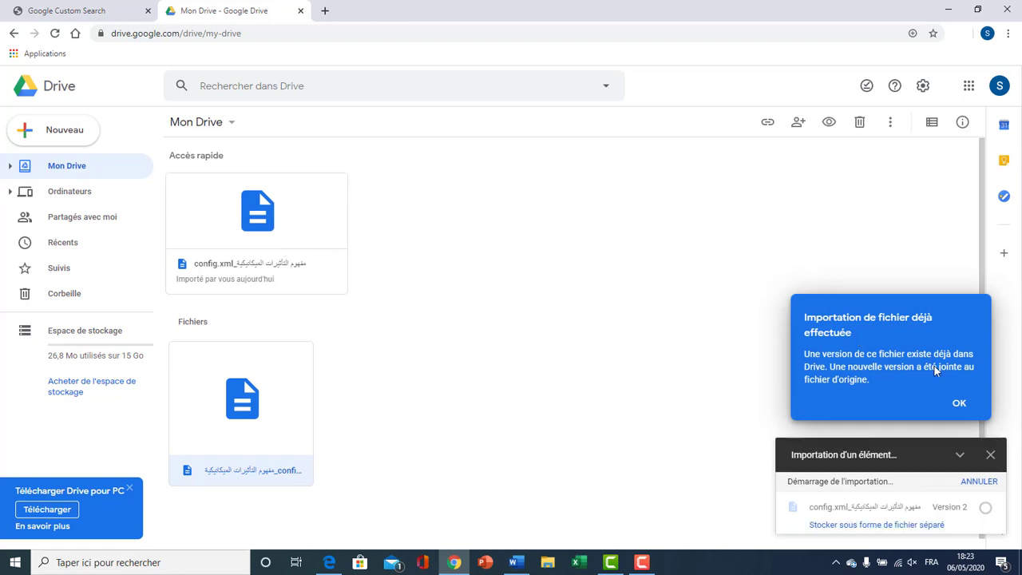
left_click(959, 401)
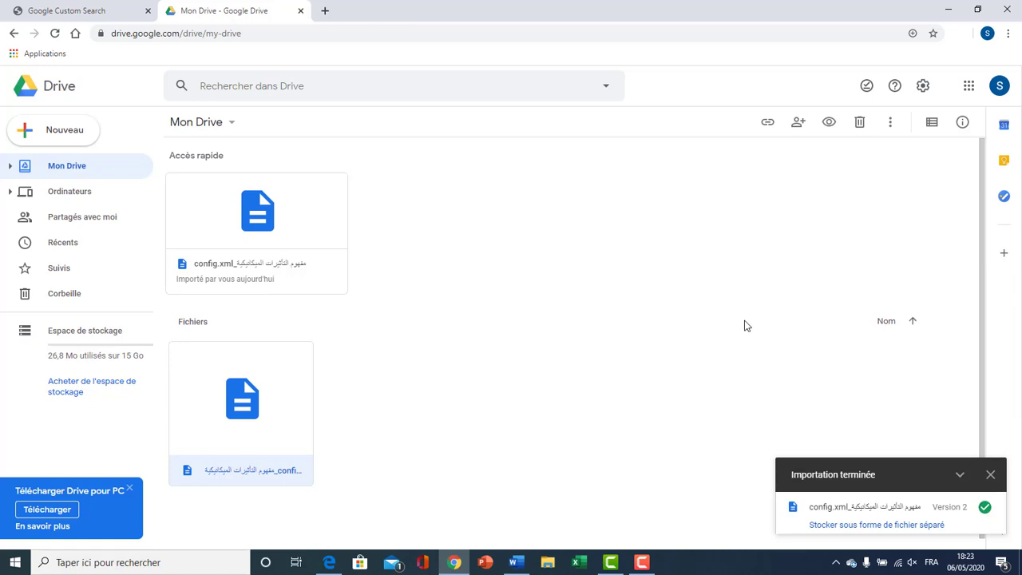
left_click(991, 476)
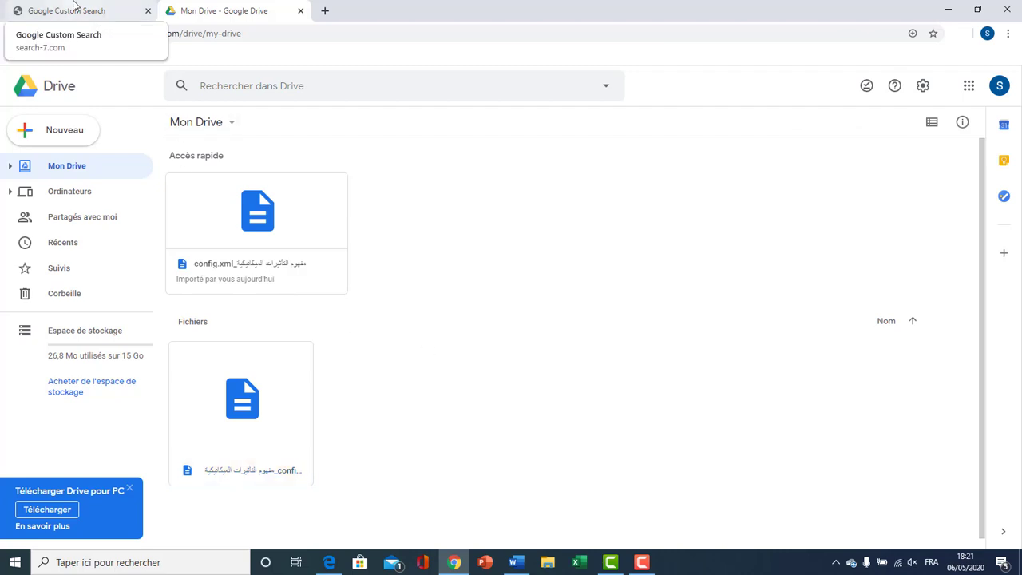
left_click(63, 129)
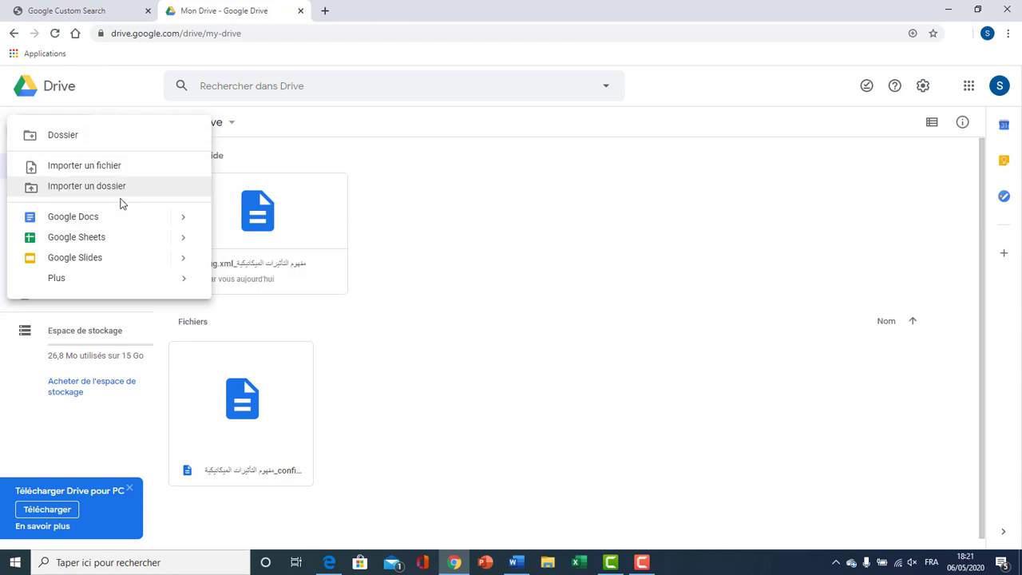
left_click(121, 88)
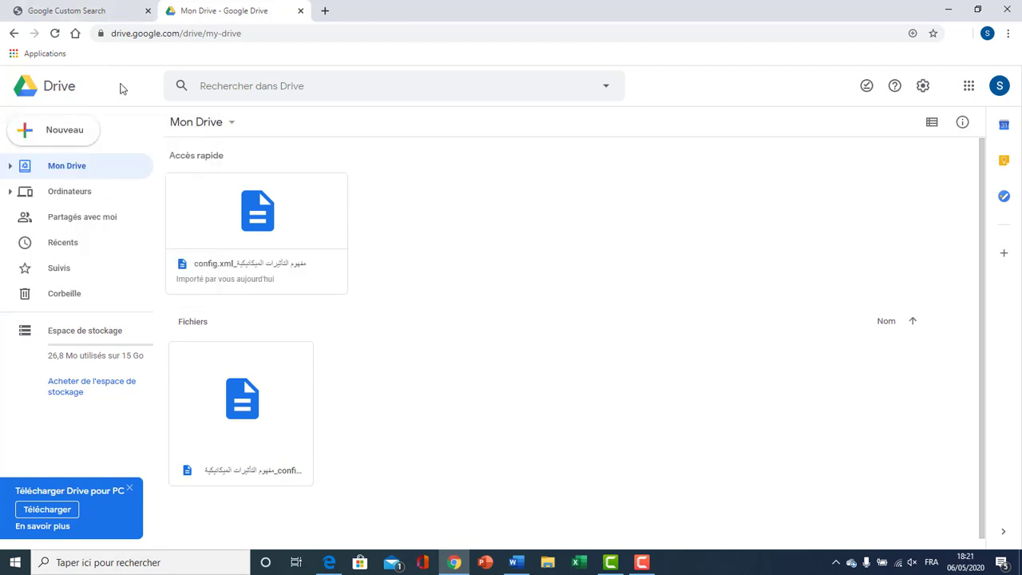
- Create a blank Google Forms form (Formulaire vierge) in Mon Drive
left_click(62, 132)
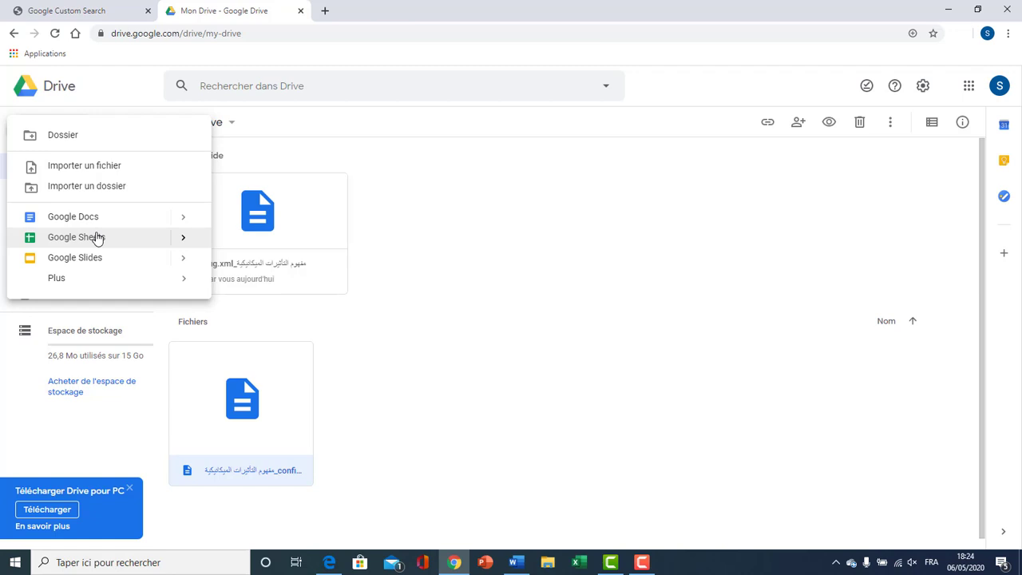
mouse_move(107, 285)
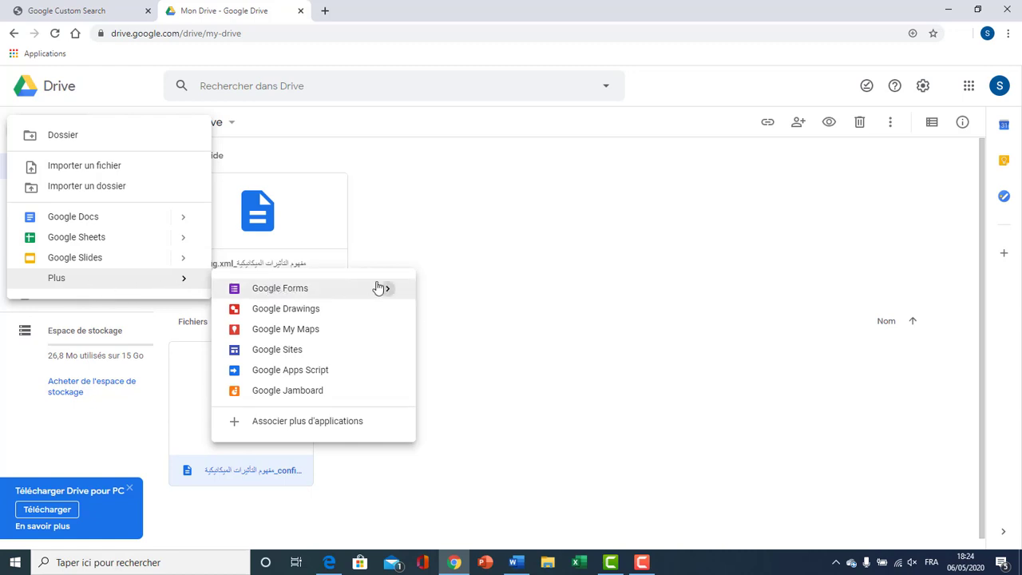
mouse_move(385, 288)
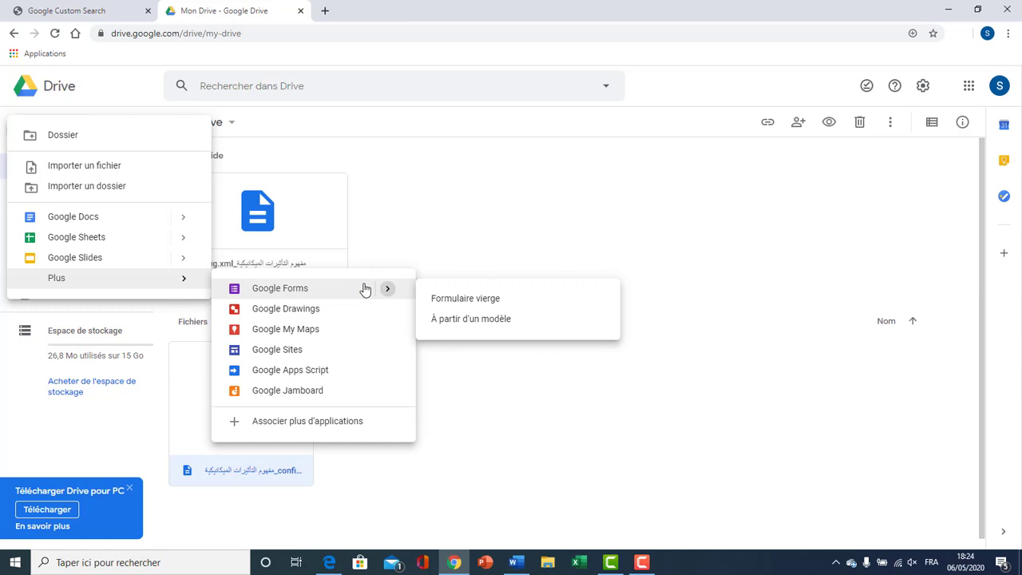
left_click(458, 302)
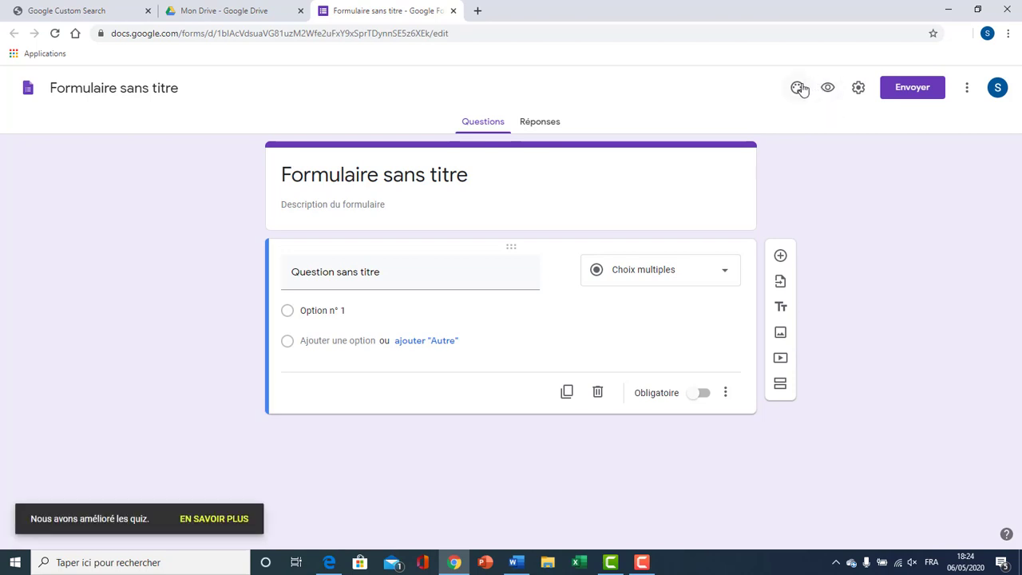
- Set the form's header image to the illustrated bookshelf from the Travail et école themes
left_click(798, 88)
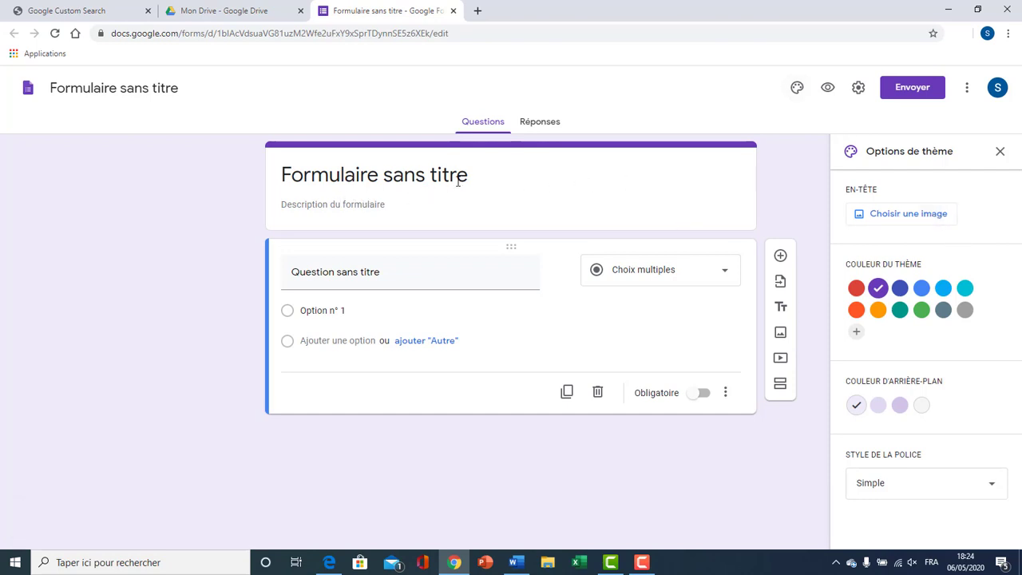
left_click(905, 220)
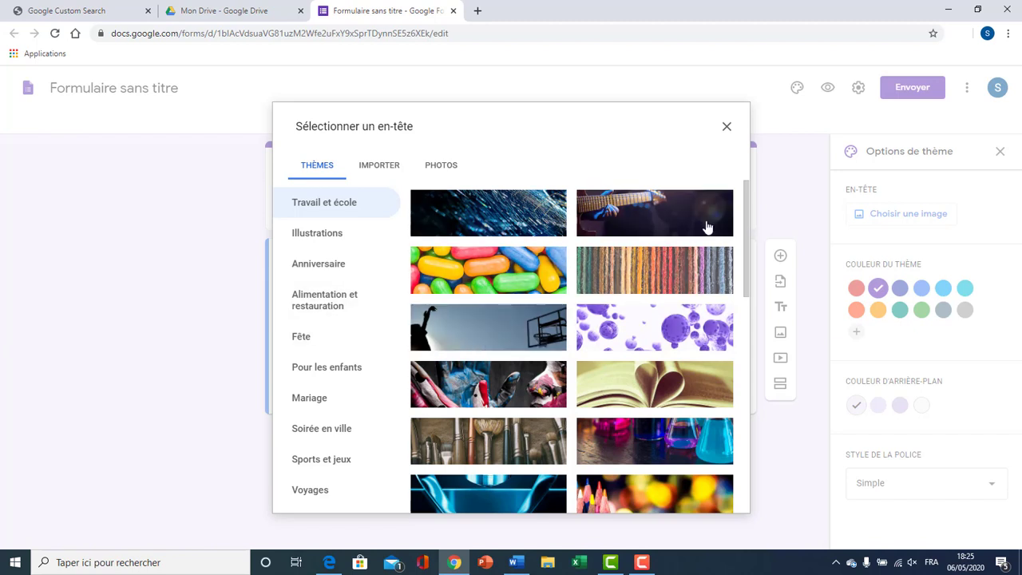
left_click_drag(746, 242, 745, 469)
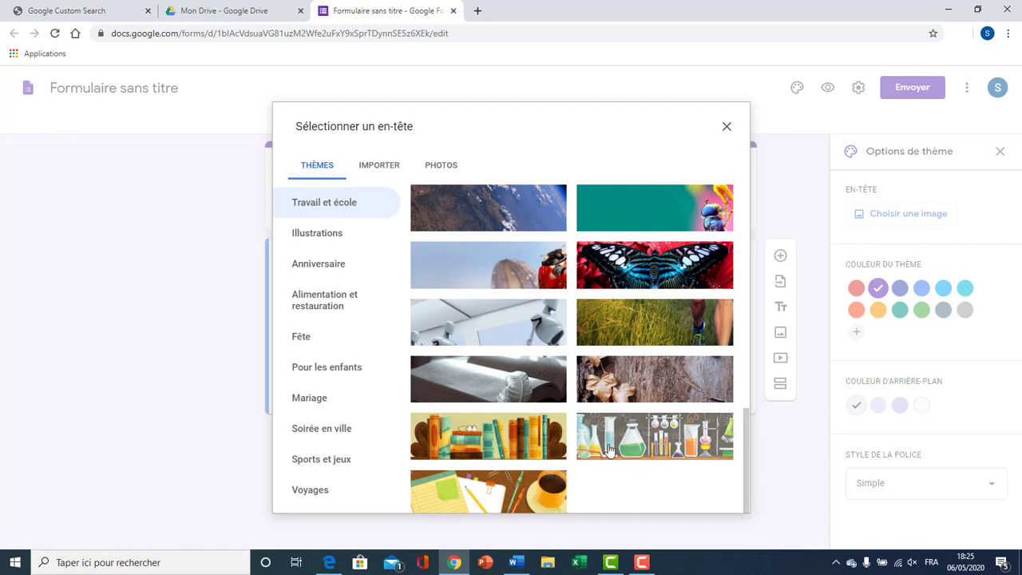
left_click(510, 430)
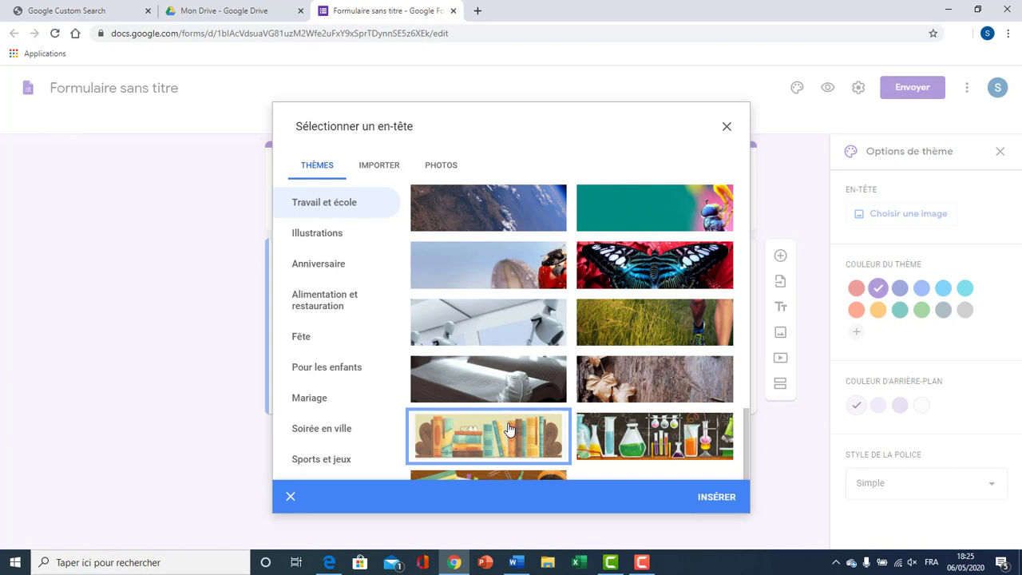
left_click(719, 498)
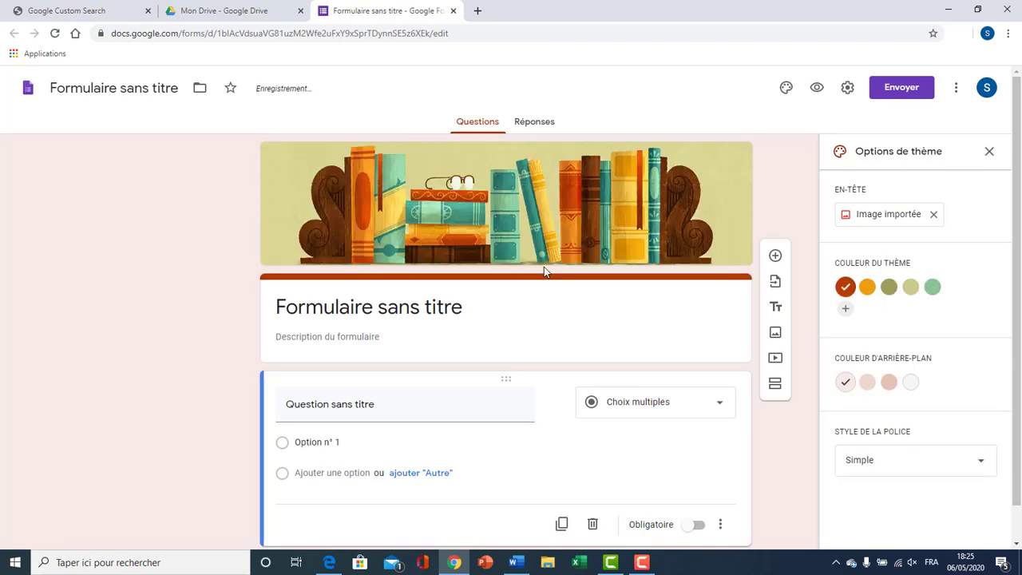
left_click(868, 214)
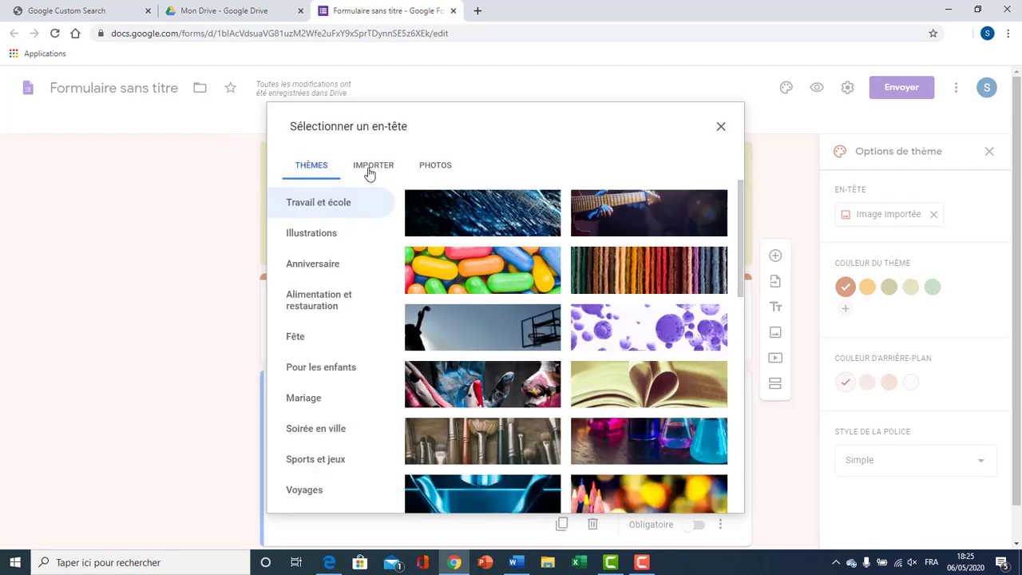
left_click(370, 168)
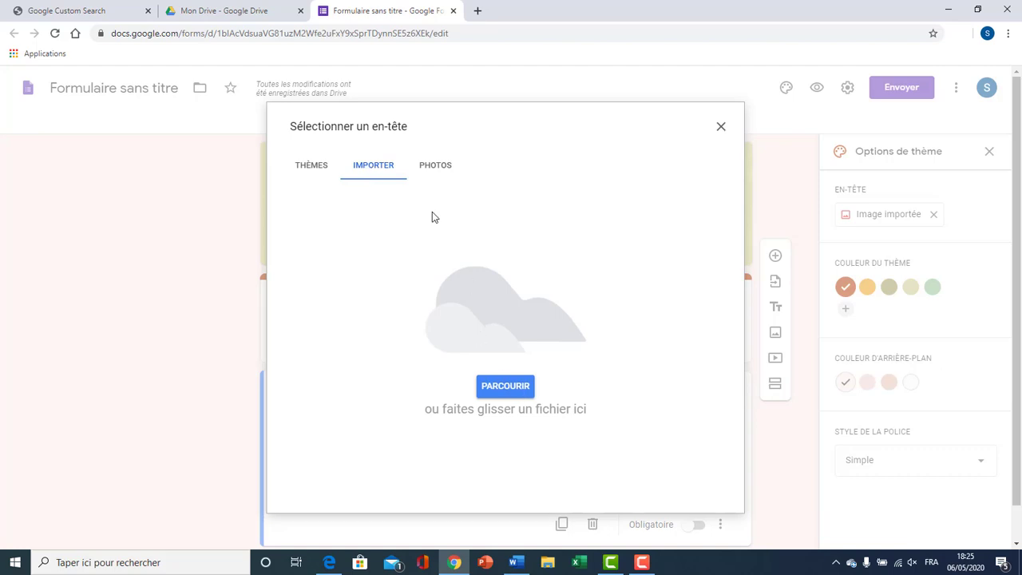
left_click(492, 388)
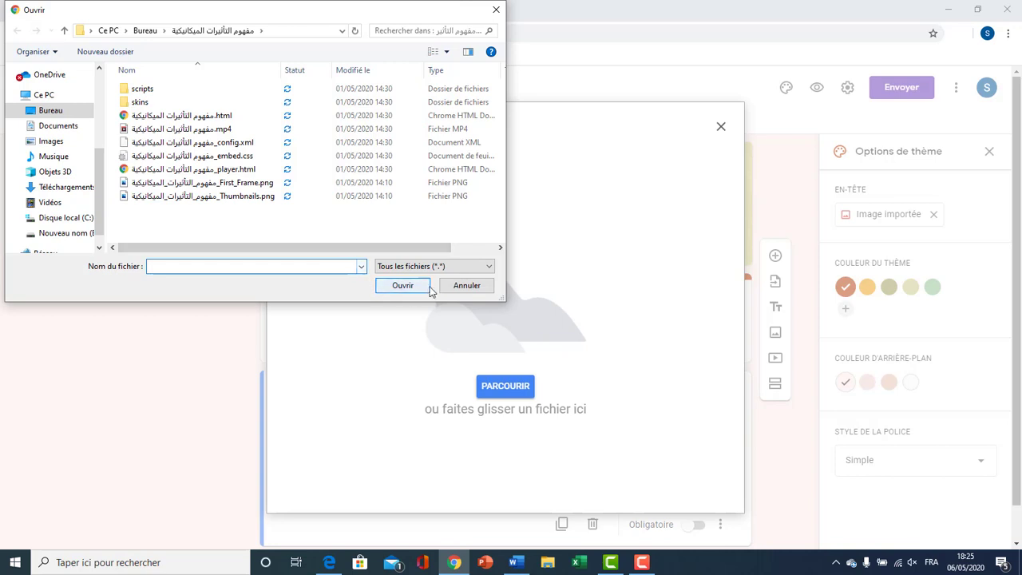
left_click(467, 287)
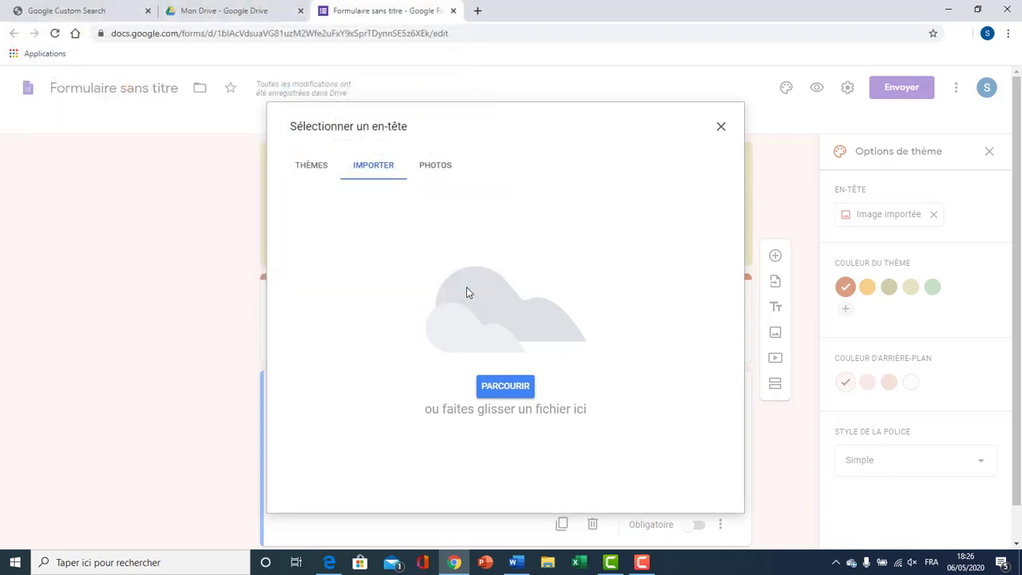
left_click(721, 128)
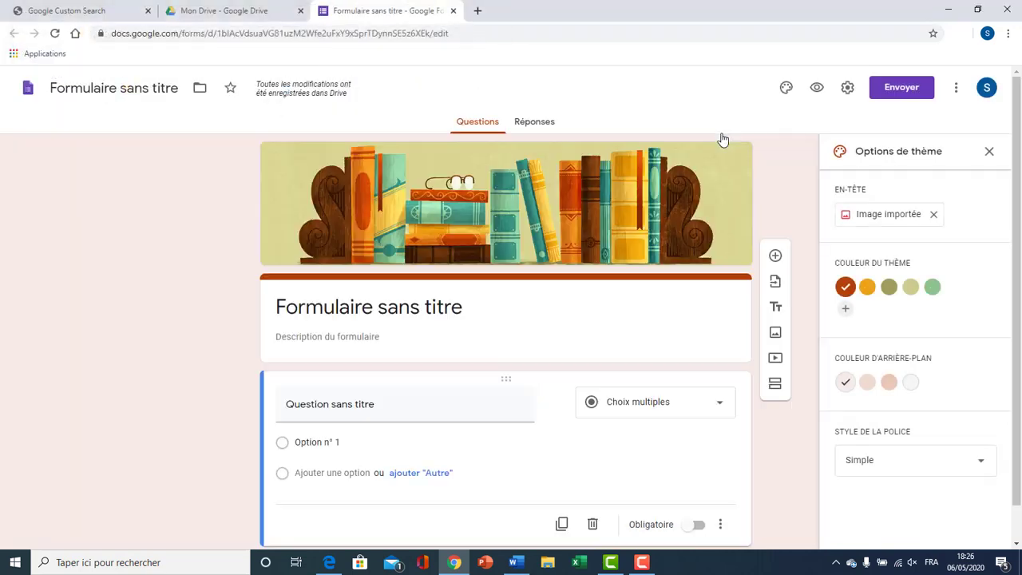
- Try the suggested orange, olive, green and beige swatches as the form's theme colour
left_click(868, 292)
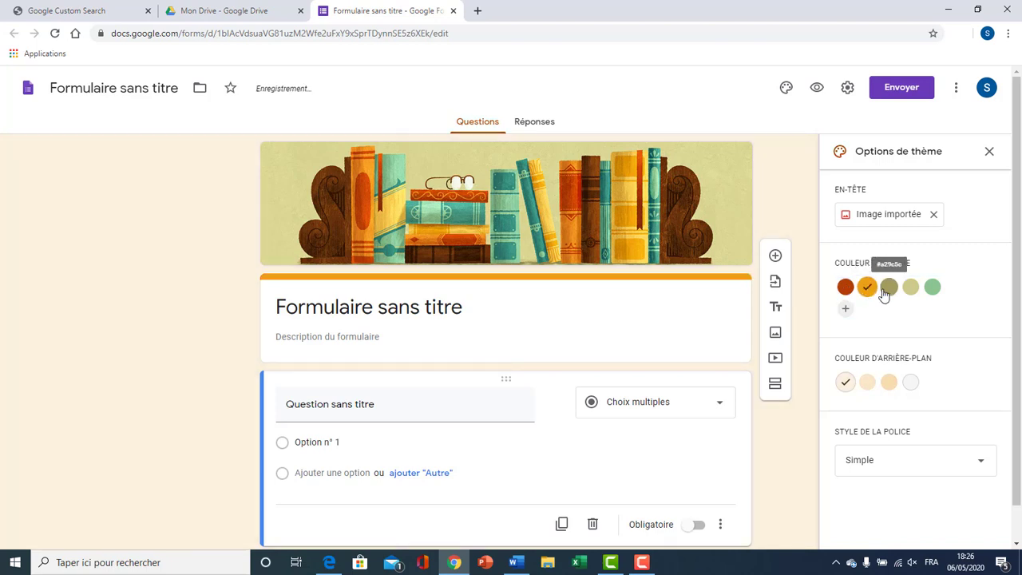
left_click(884, 294)
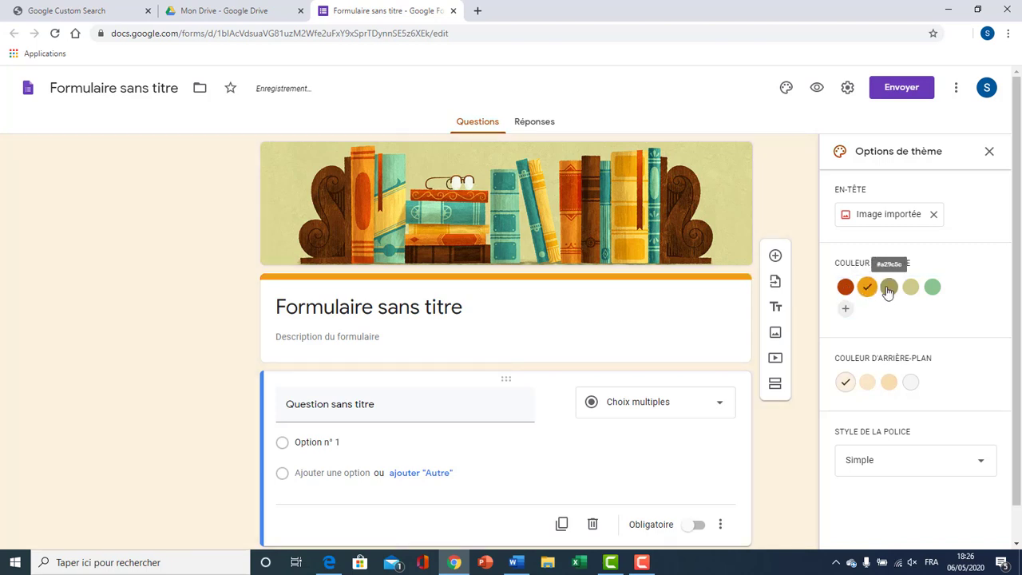
left_click(937, 289)
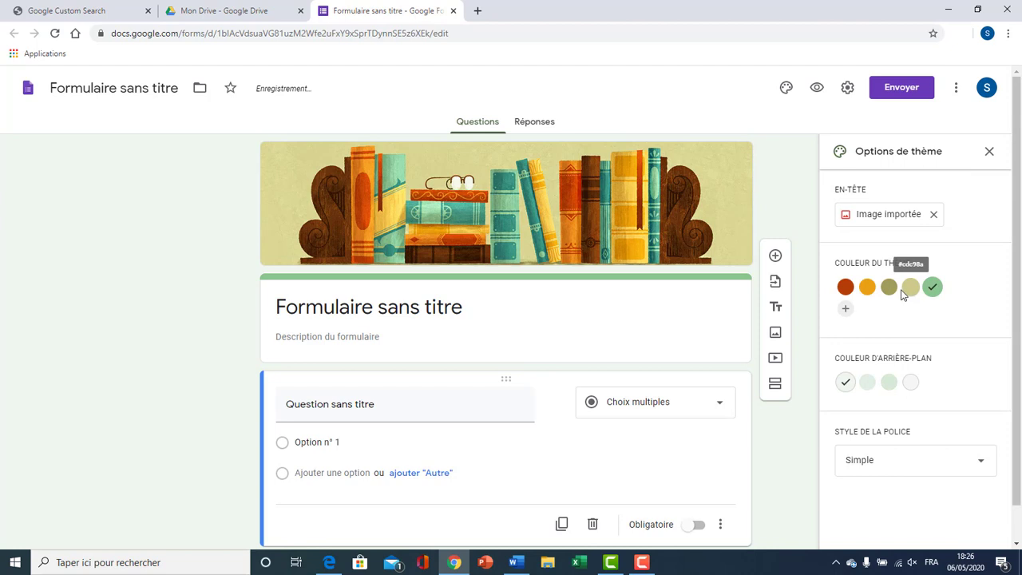
left_click(903, 292)
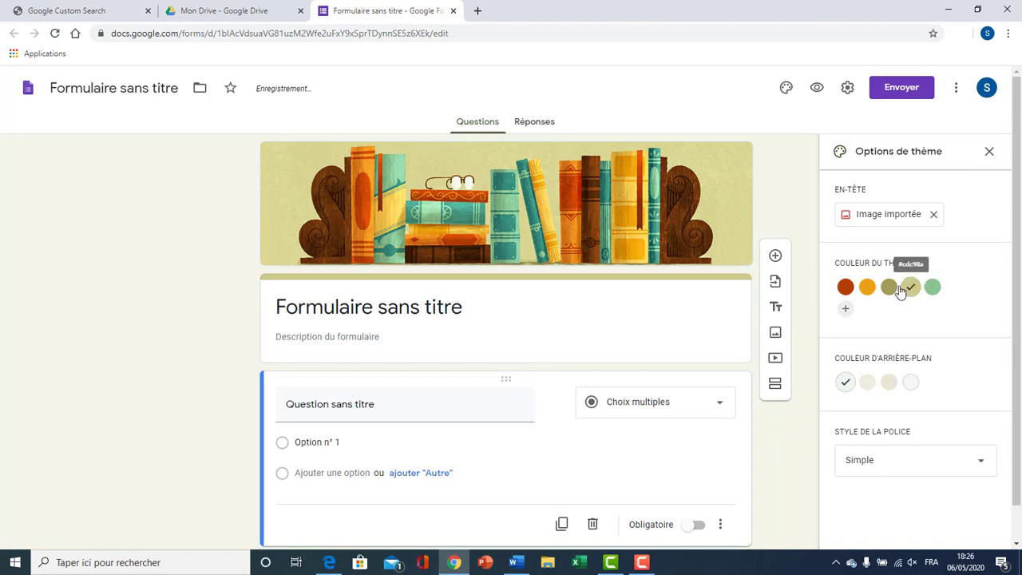
left_click(869, 290)
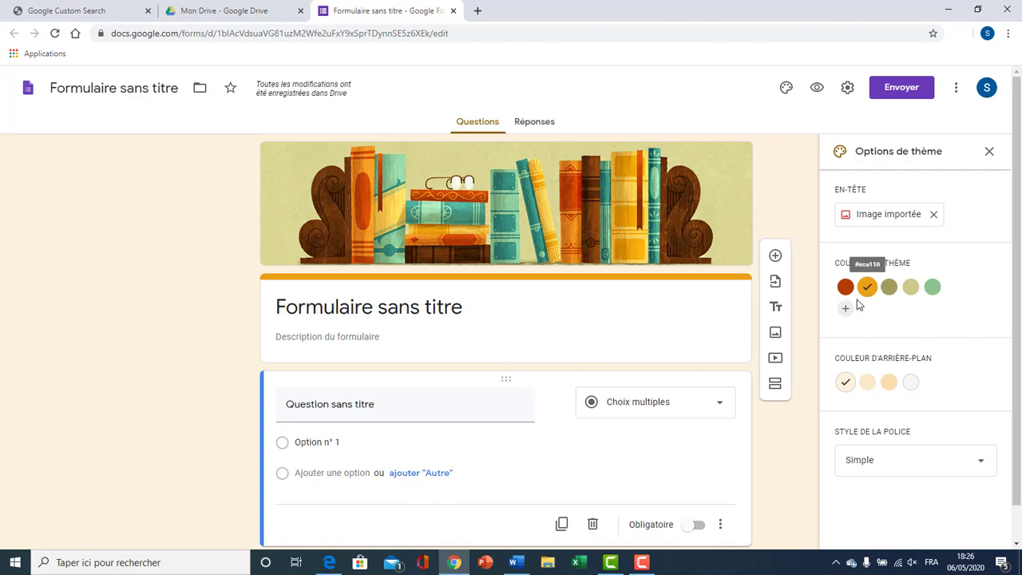
- Add the custom theme colour #00aaff to the form and set its font style to Espiègle
left_click(846, 308)
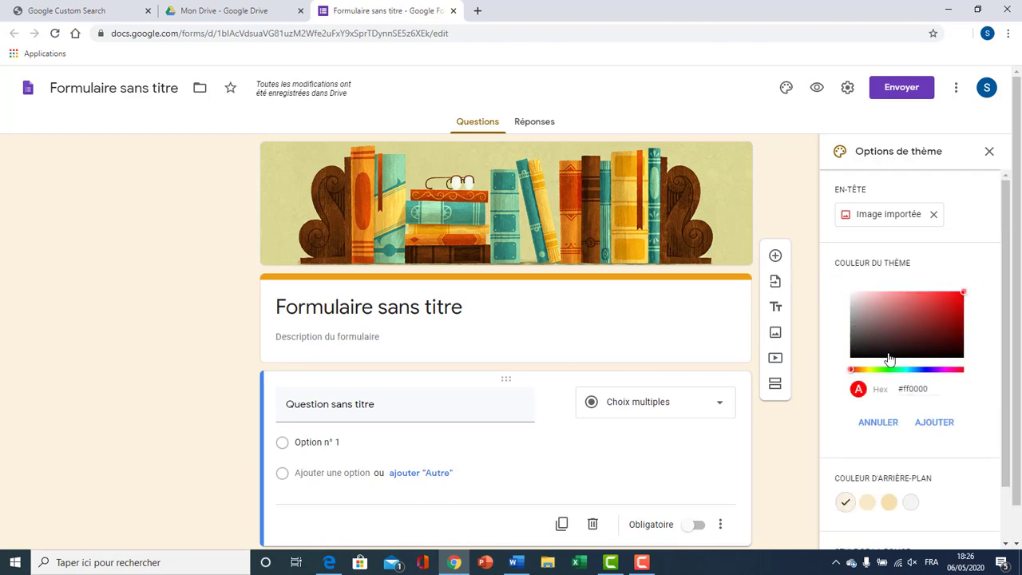
left_click(914, 370)
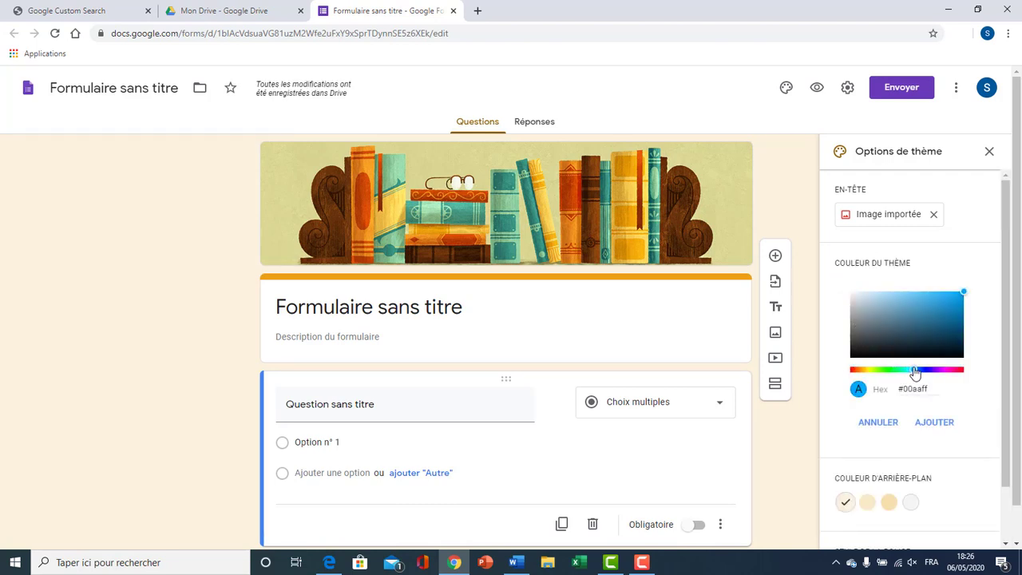
left_click(925, 428)
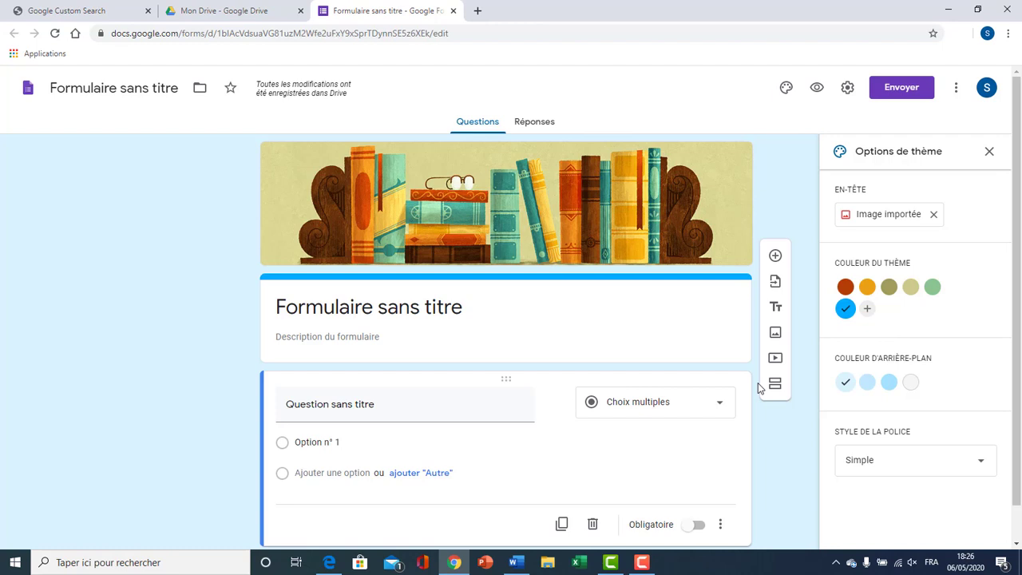
left_click(942, 473)
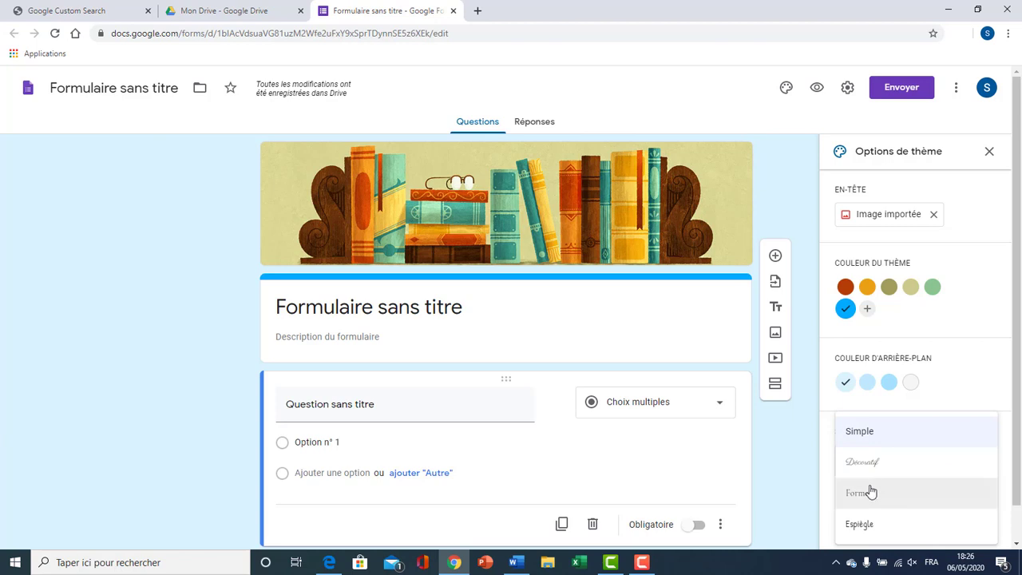
left_click(868, 526)
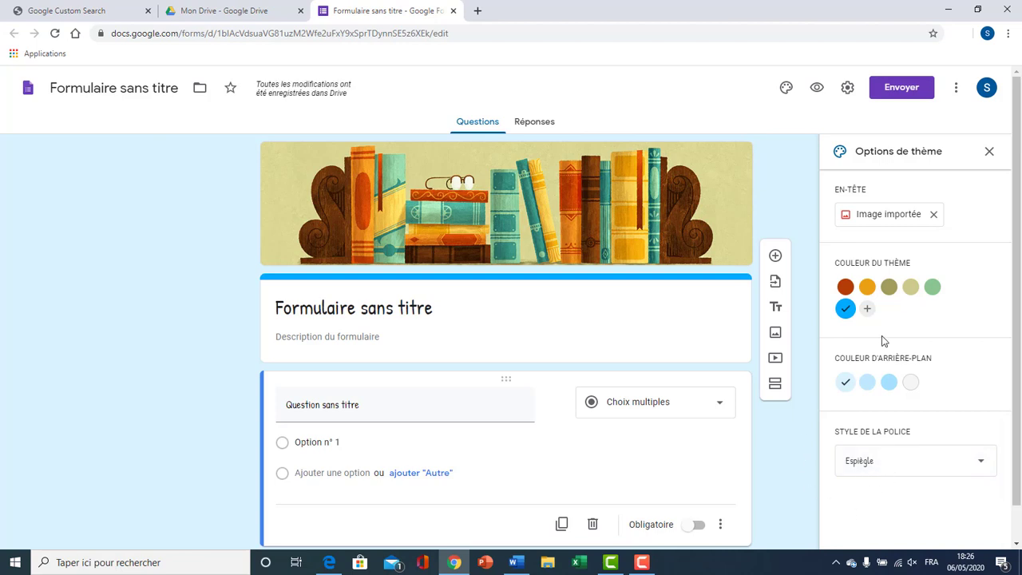
- Preview the themed form as respondents see it, then return to the editor and close the preview
left_click(820, 97)
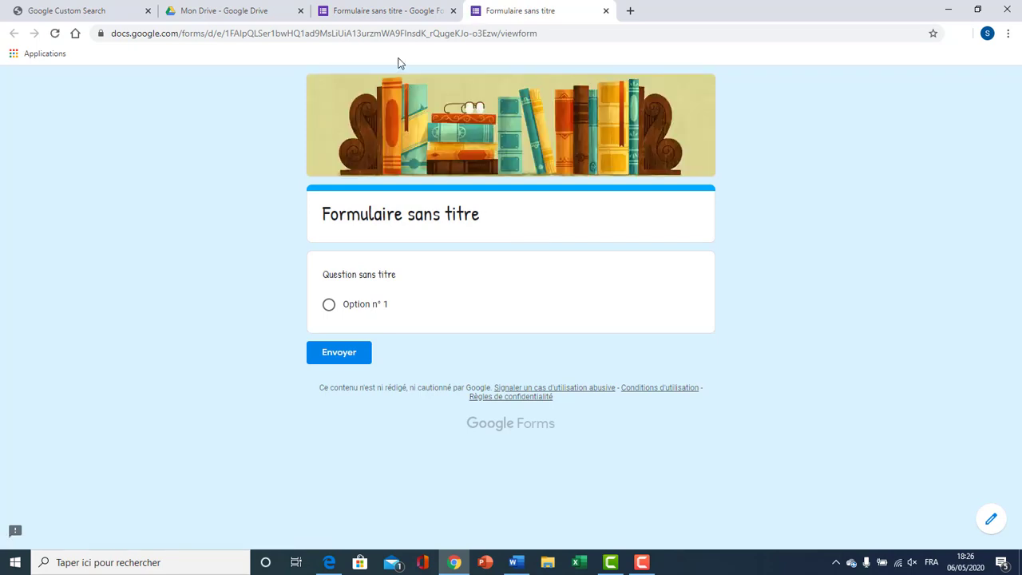
left_click(399, 16)
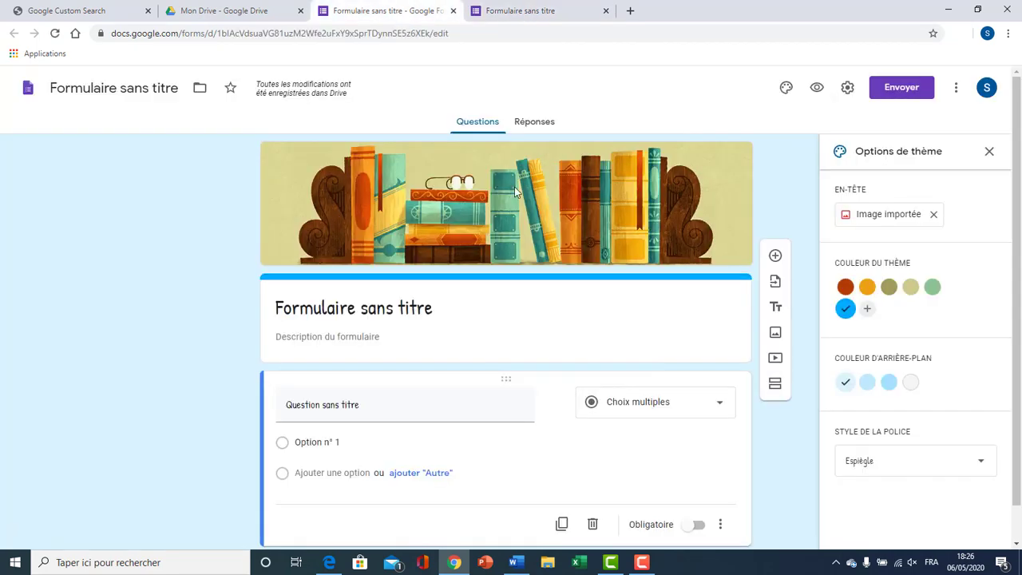
left_click(606, 11)
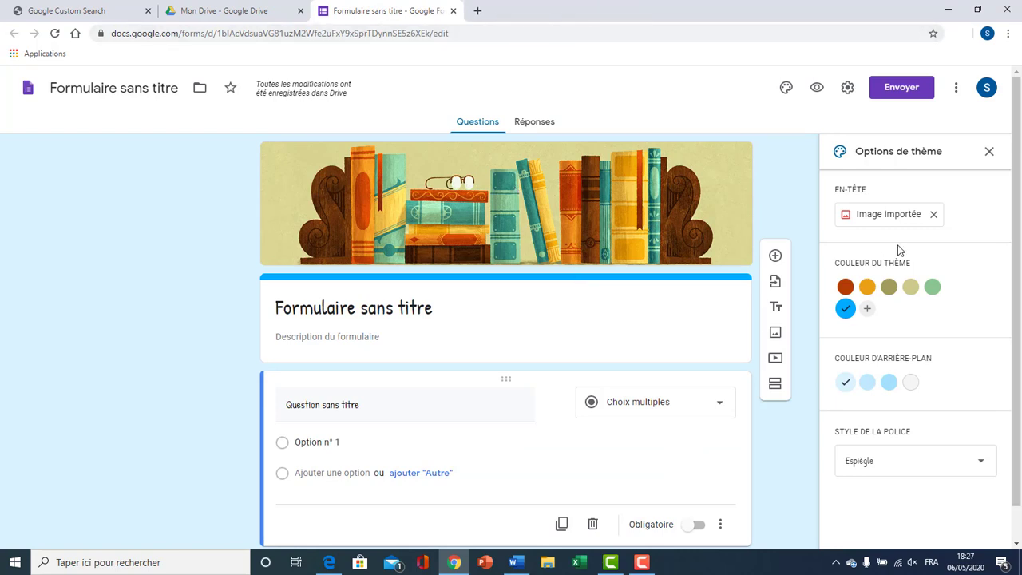
- In the form's general settings, collect e-mail addresses, always send a copy of responses, limit to one response and allow editing after submission
left_click(848, 88)
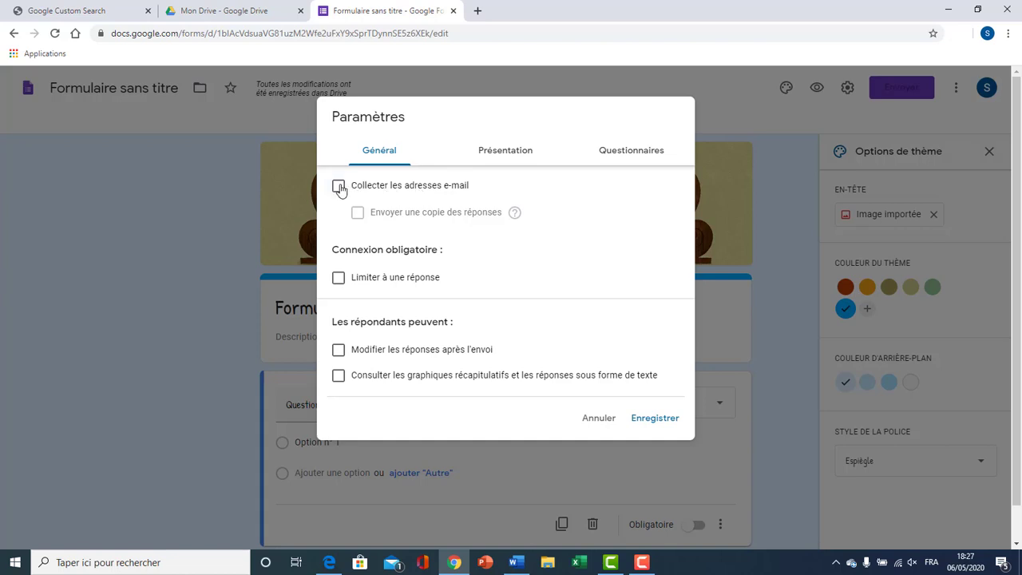
left_click(340, 188)
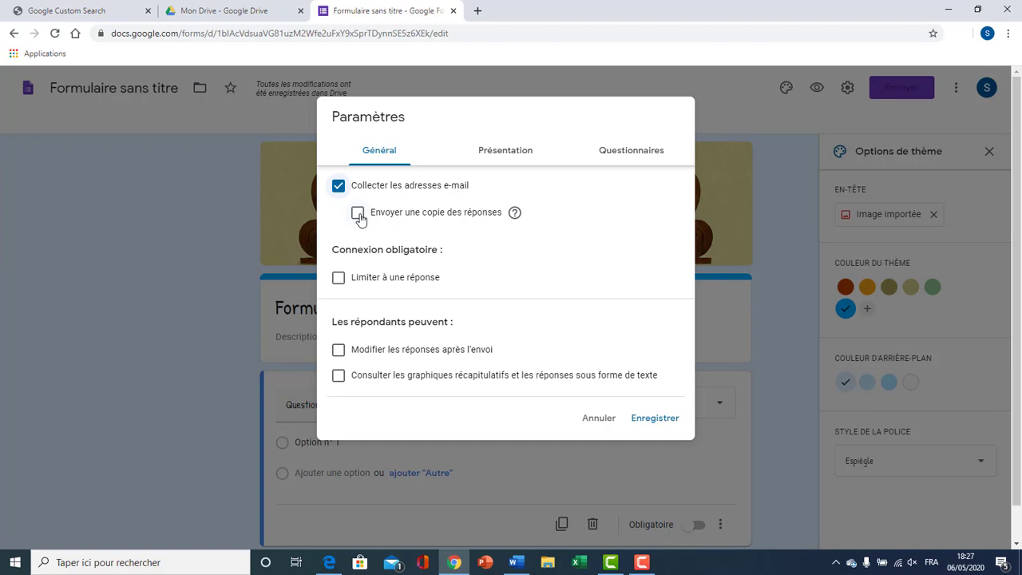
left_click(359, 214)
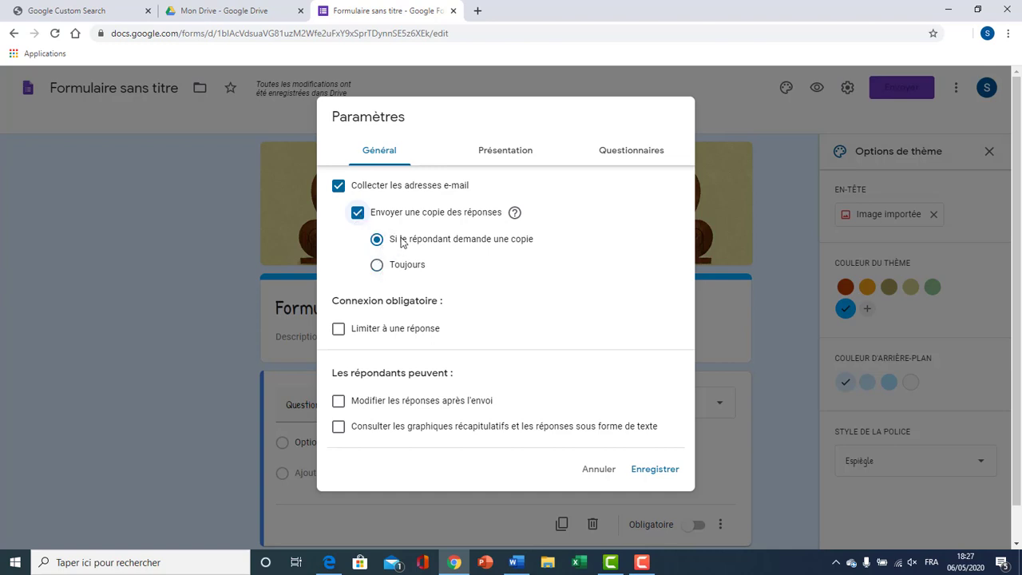
left_click(380, 266)
left_click(339, 330)
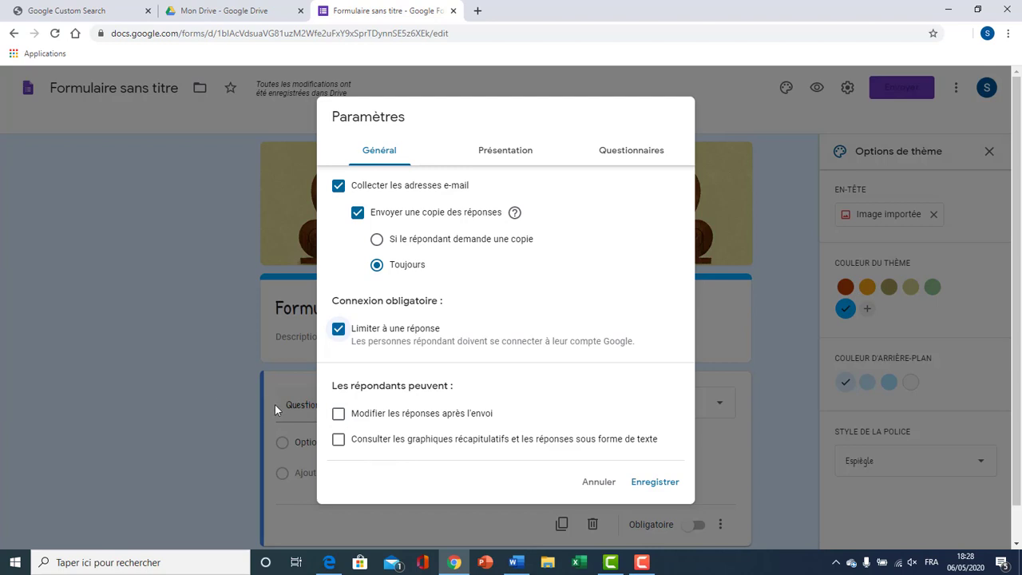
left_click(337, 416)
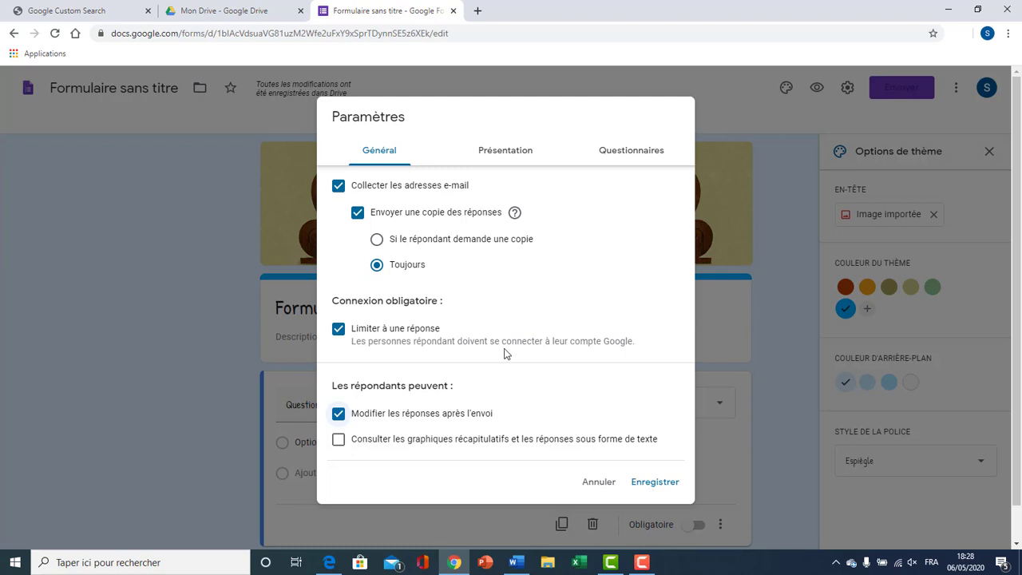
- Enable the progress bar in the form's presentation settings and try the random question order option
left_click(492, 156)
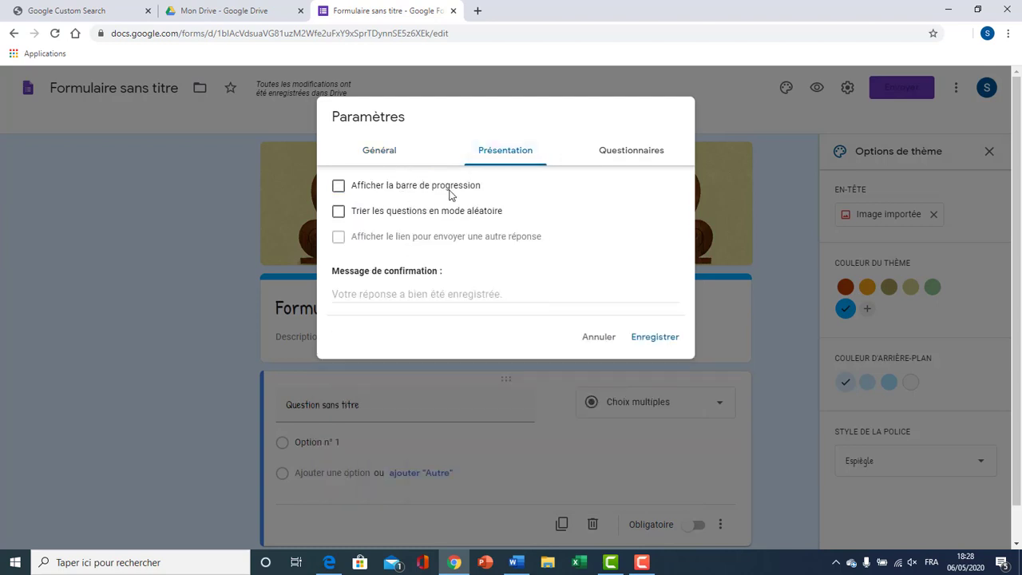
left_click(340, 191)
left_click(460, 296)
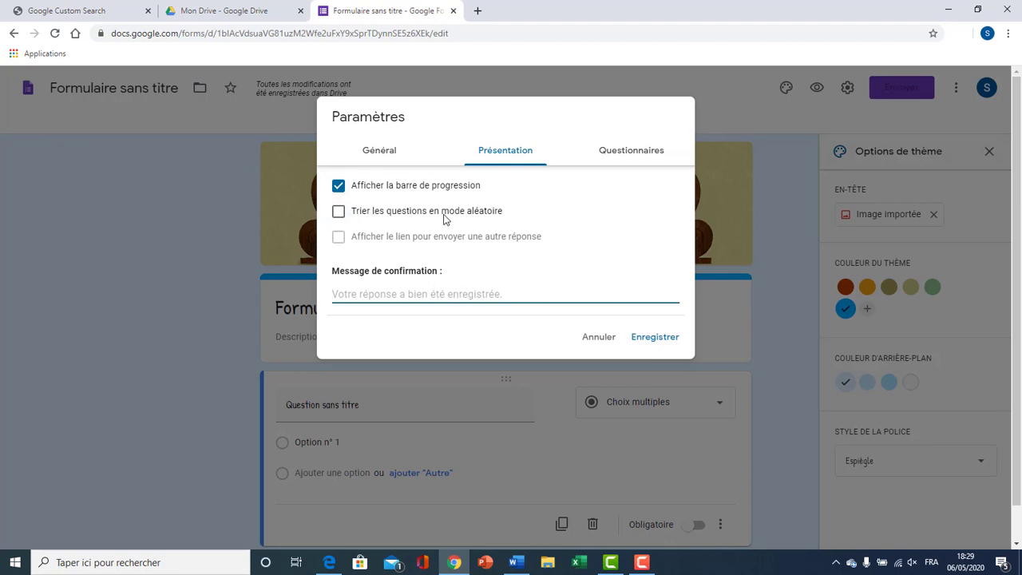
left_click(339, 211)
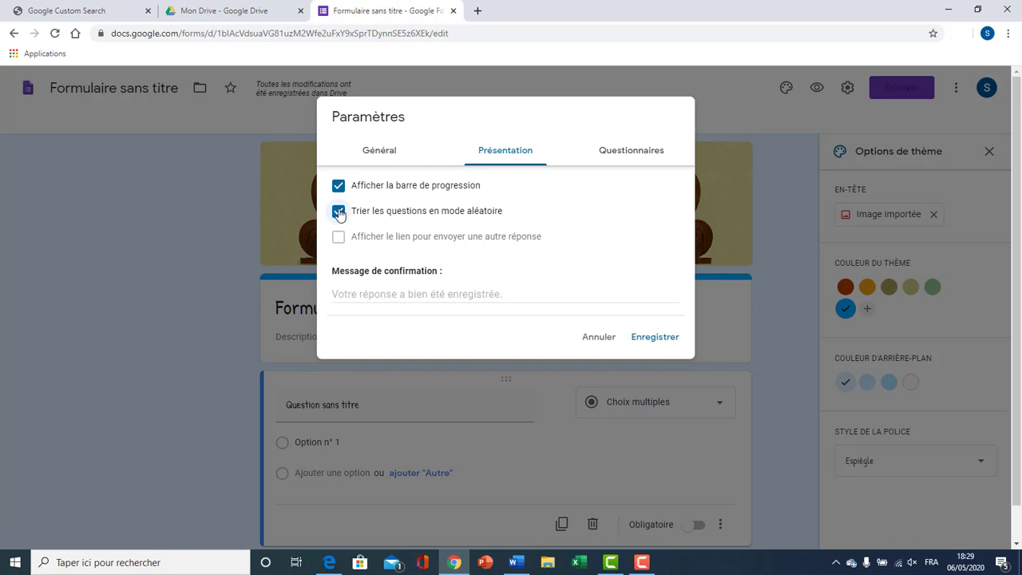
left_click(340, 212)
- Set the form's confirmation message to the Arabic text "لقد انهيت العمل"
left_click(373, 297)
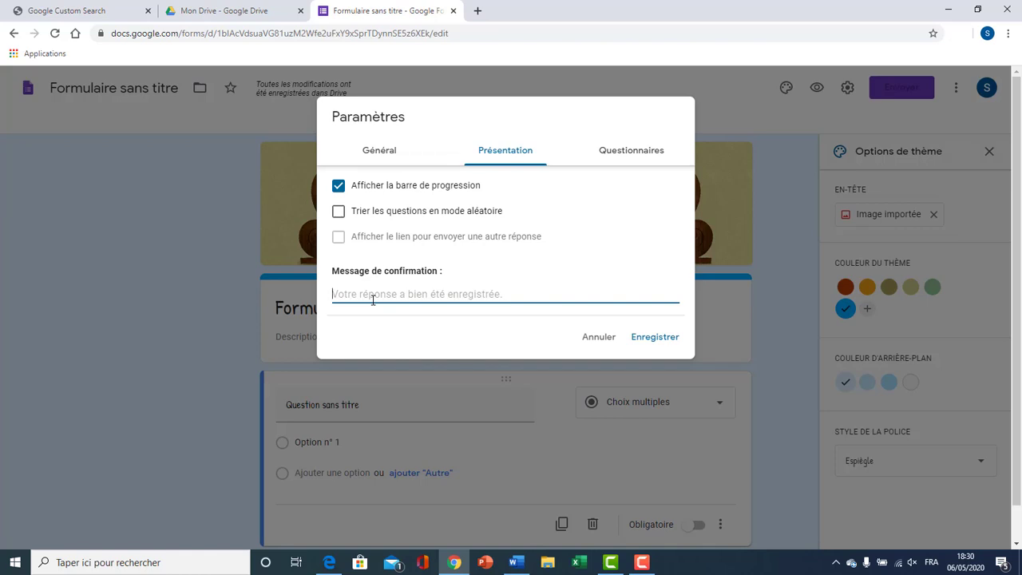
key("alt+shift")
type("لق")
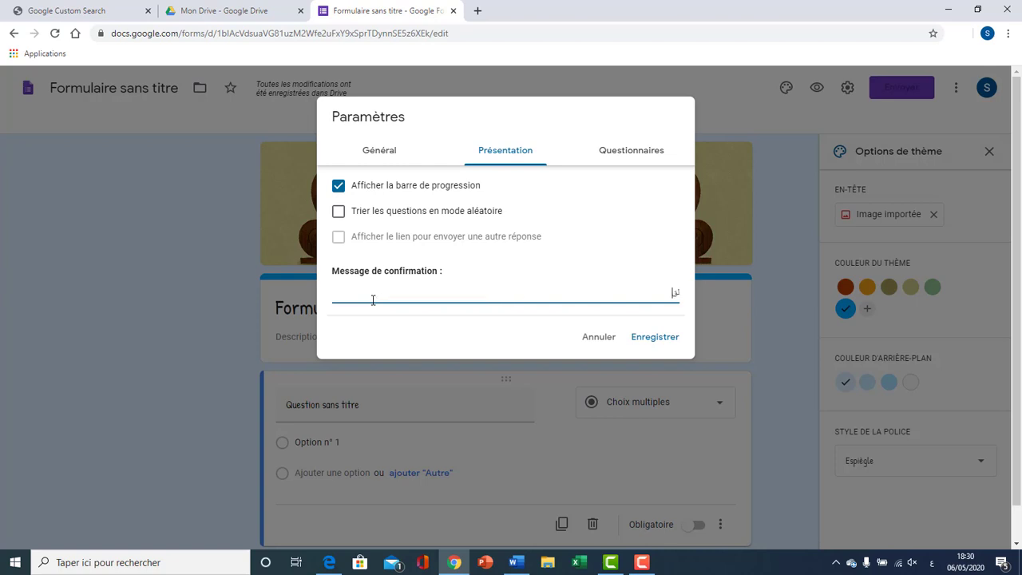
type("د انهيت العمل")
- Convert the form into a quiz, hide incorrectly answered questions and correct answers from respondents, and save the settings
left_click(612, 152)
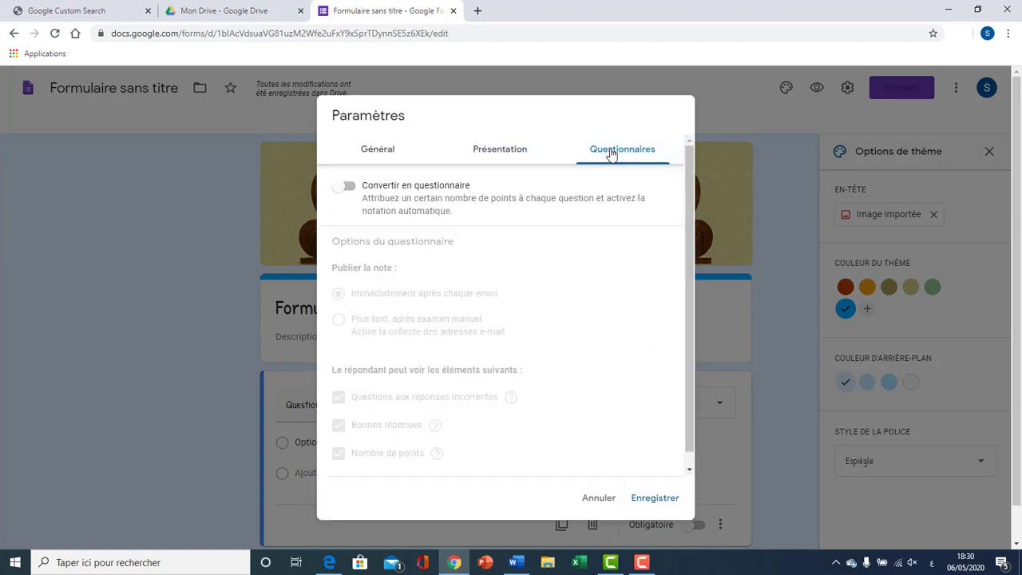
left_click(352, 186)
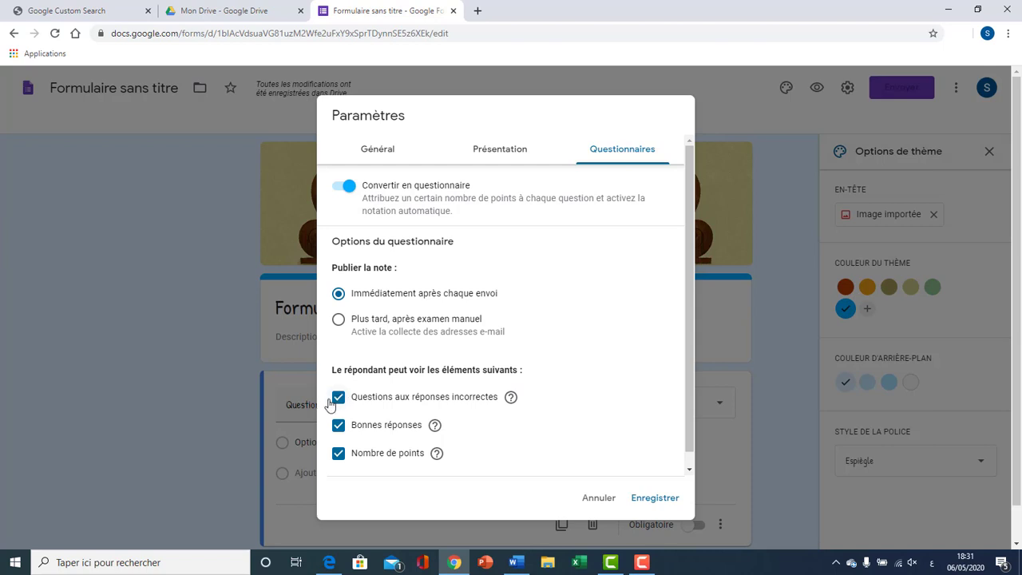
left_click(338, 400)
left_click(340, 430)
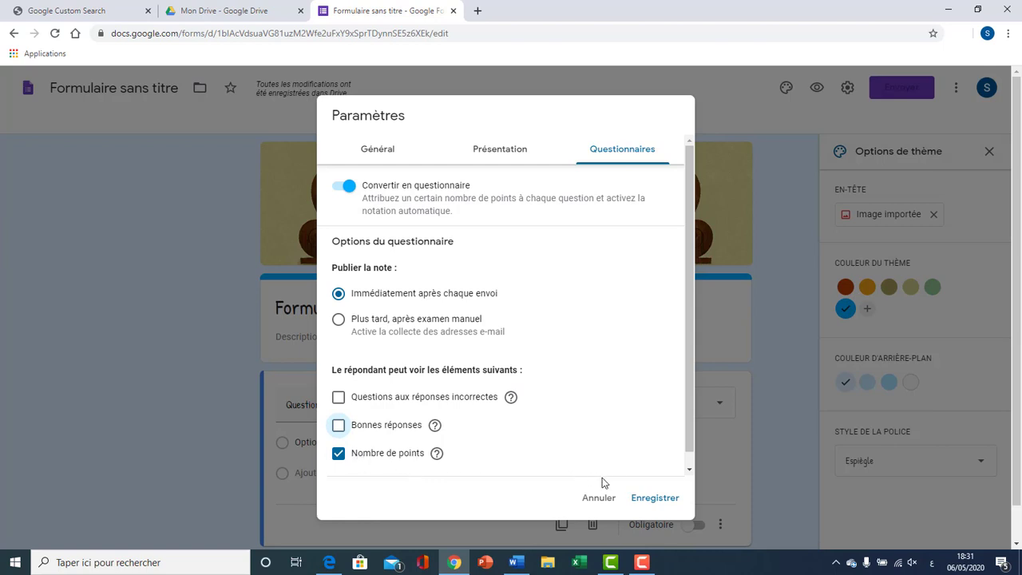
left_click(649, 498)
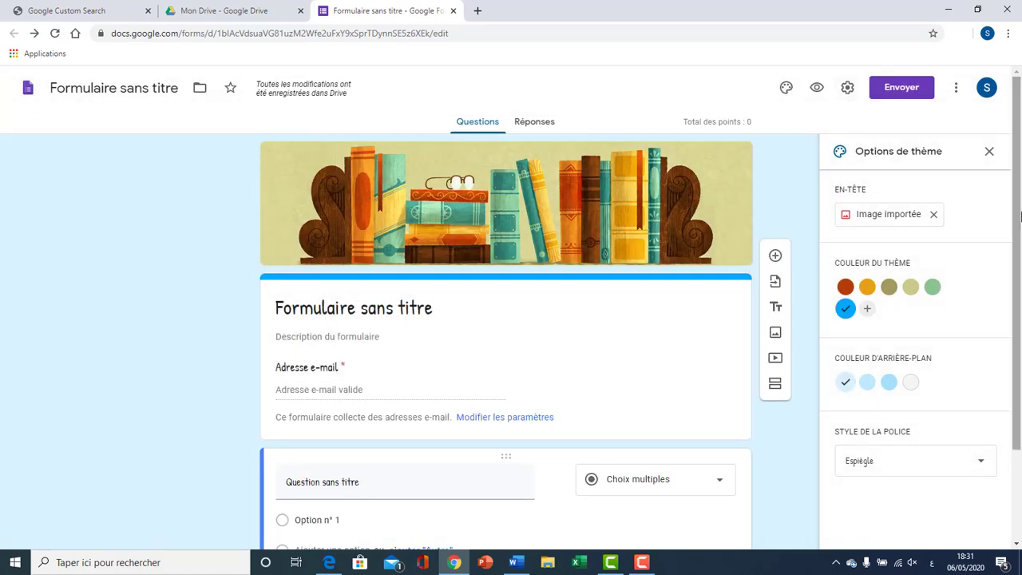
- Replace the form's title inside the header card with "فرض في الاجتماعيات"
left_click_drag(1021, 216, 1020, 229)
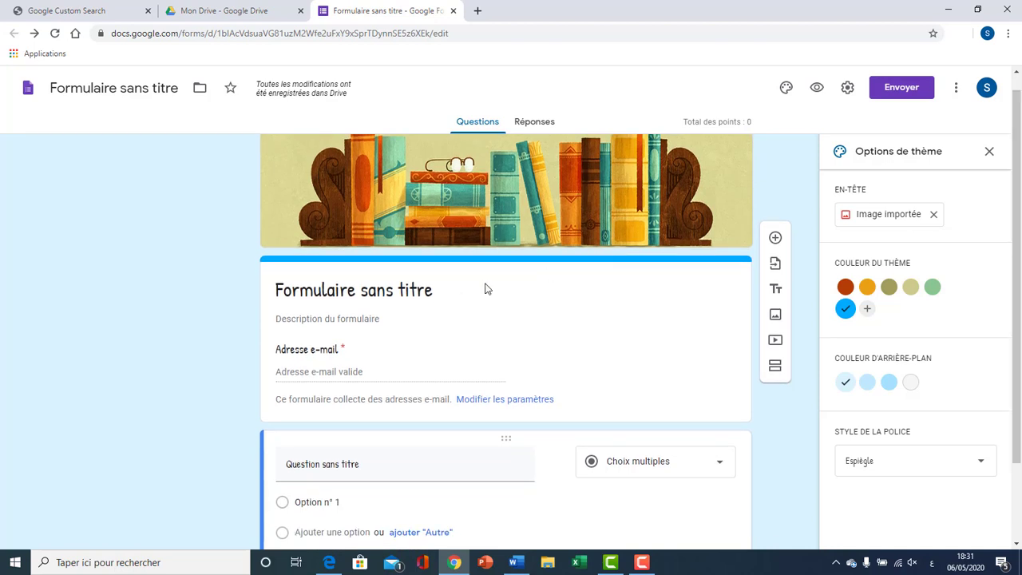
left_click(355, 292)
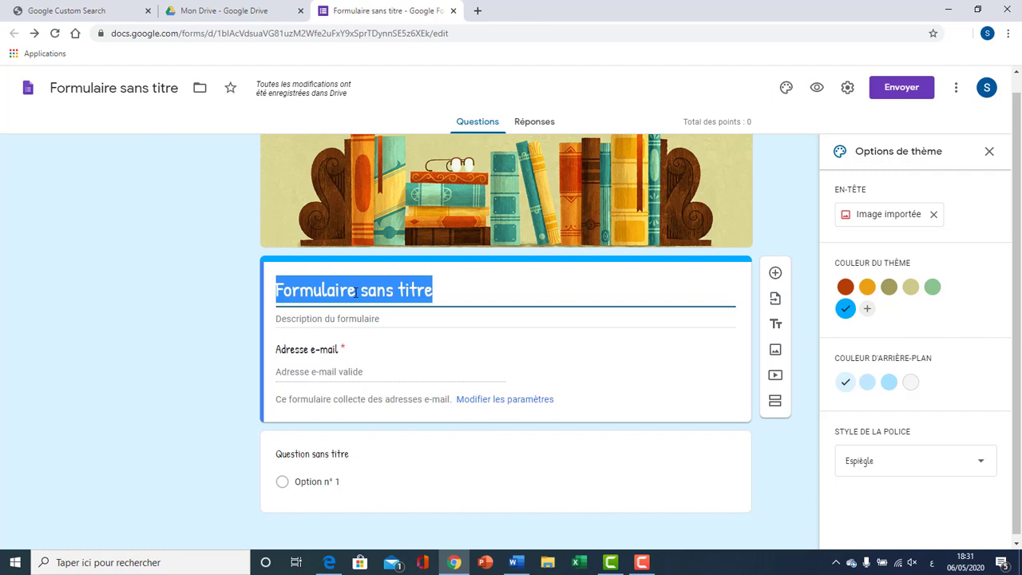
type("فرض")
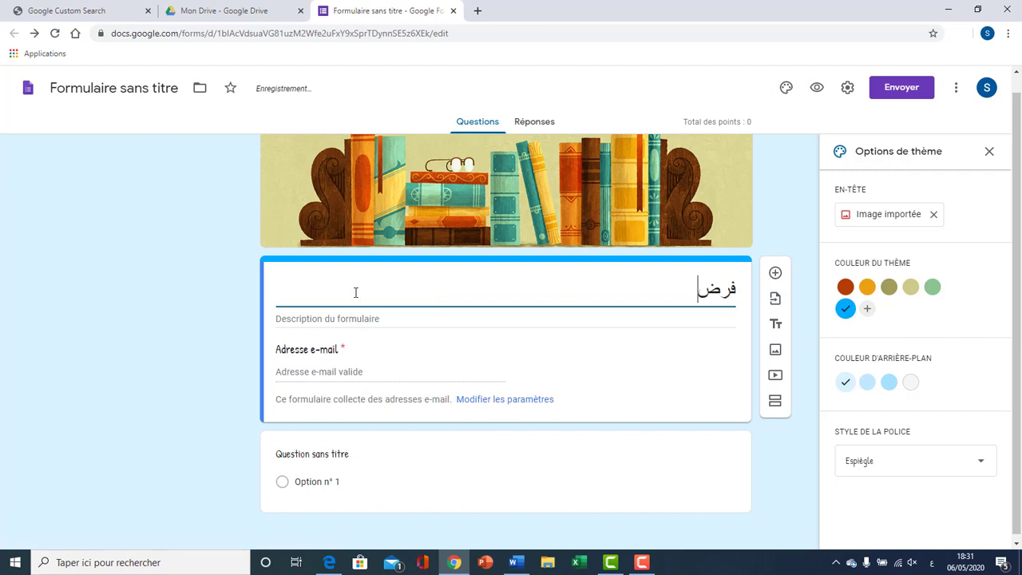
type(" في الاجتماع")
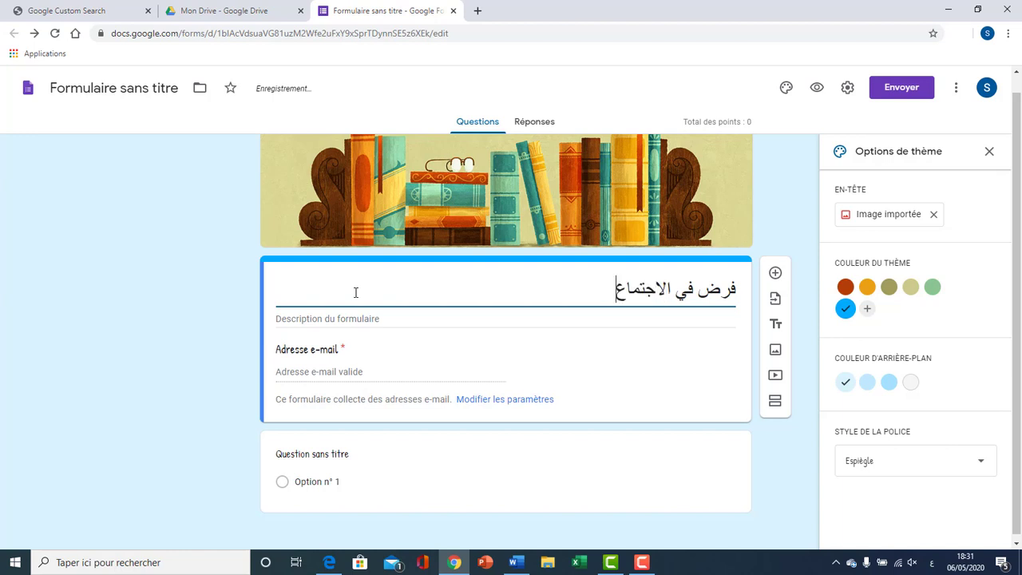
type("يات")
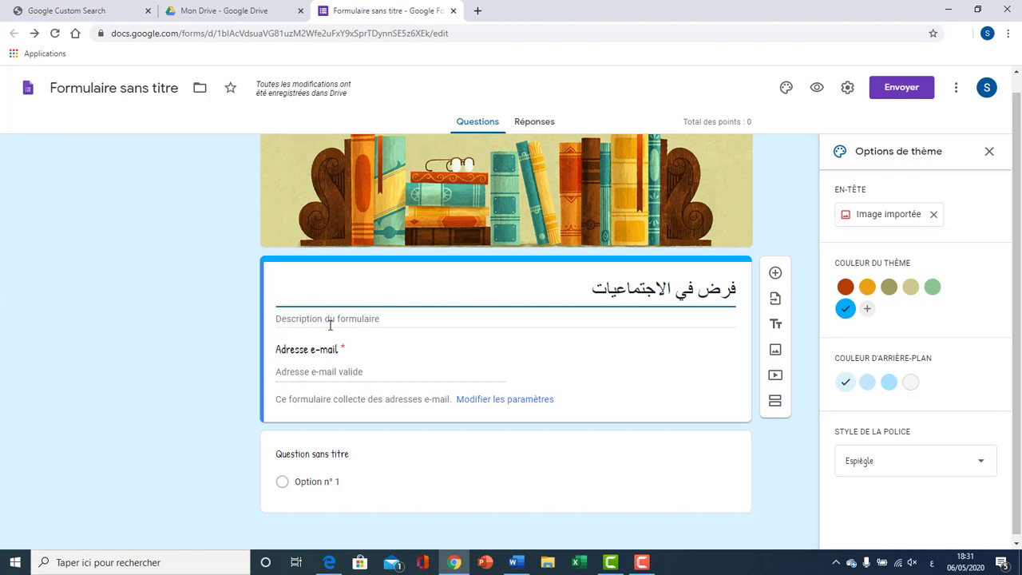
- Enter "التاريخ" as the form's description
left_click(333, 320)
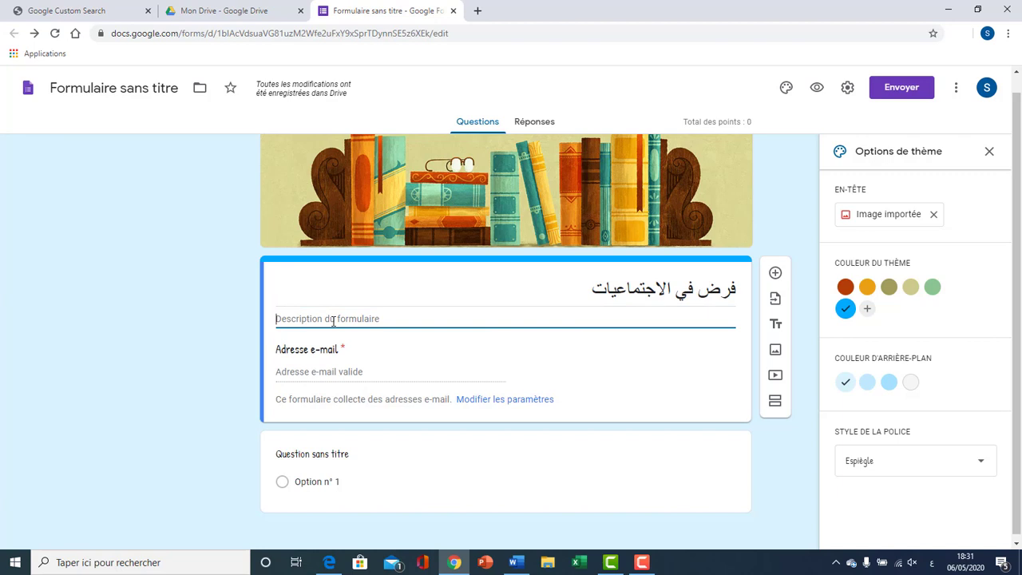
type("الدو")
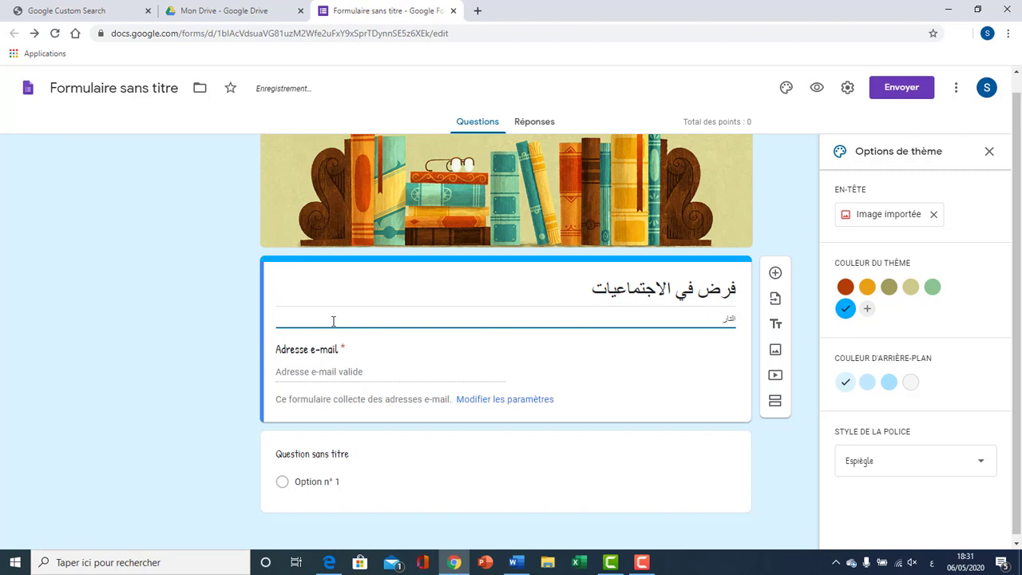
type("يخ")
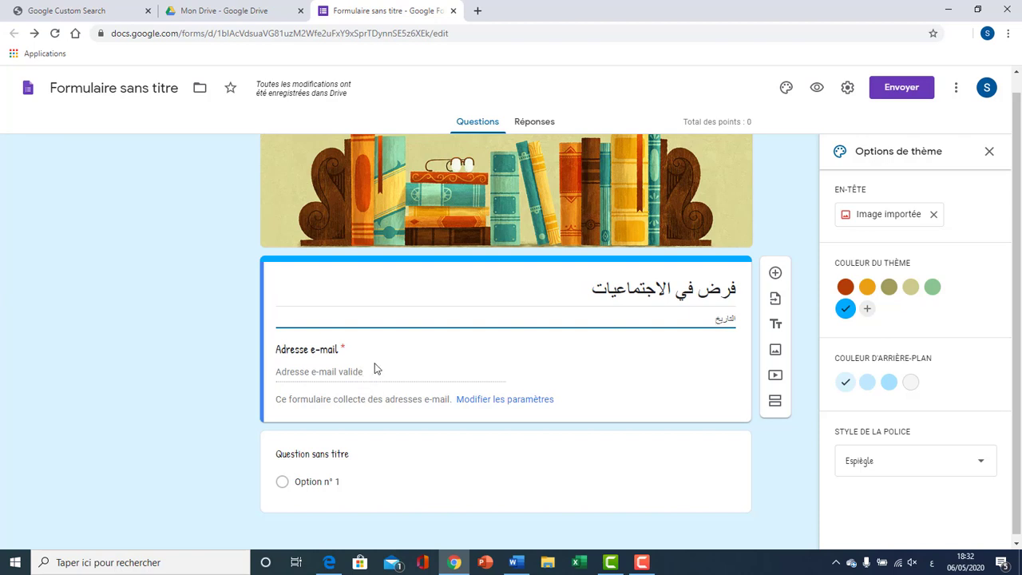
- Clear the leftover answer text in the first question's only option and enter "الاسم" as the question
left_click(336, 382)
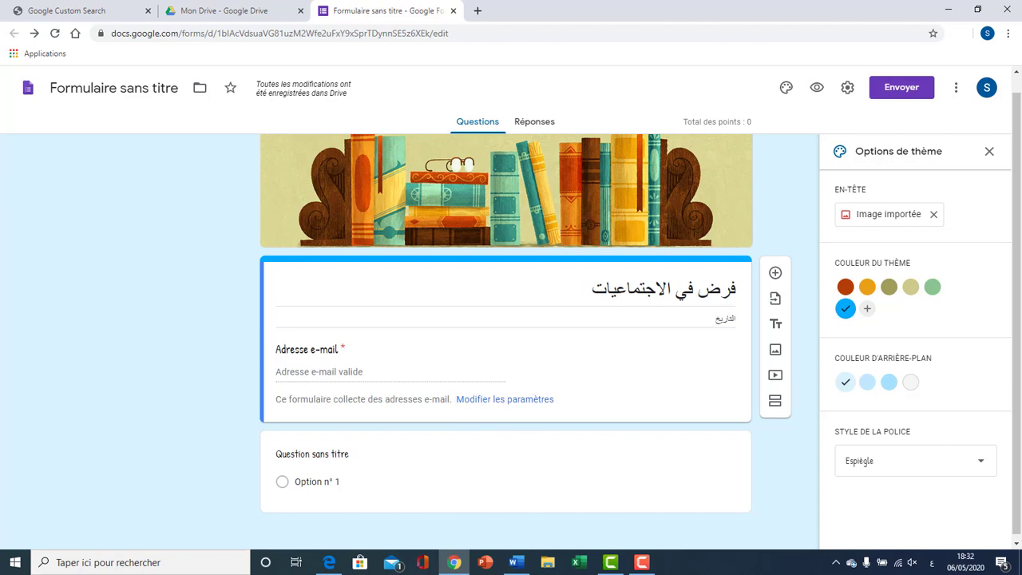
left_click_drag(1021, 339, 1021, 372)
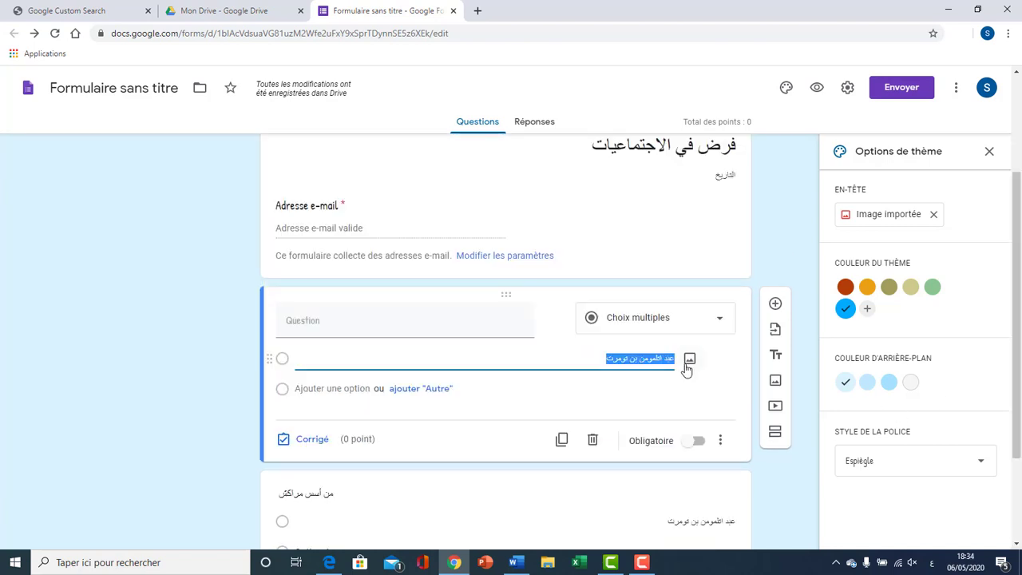
key("BackSpace")
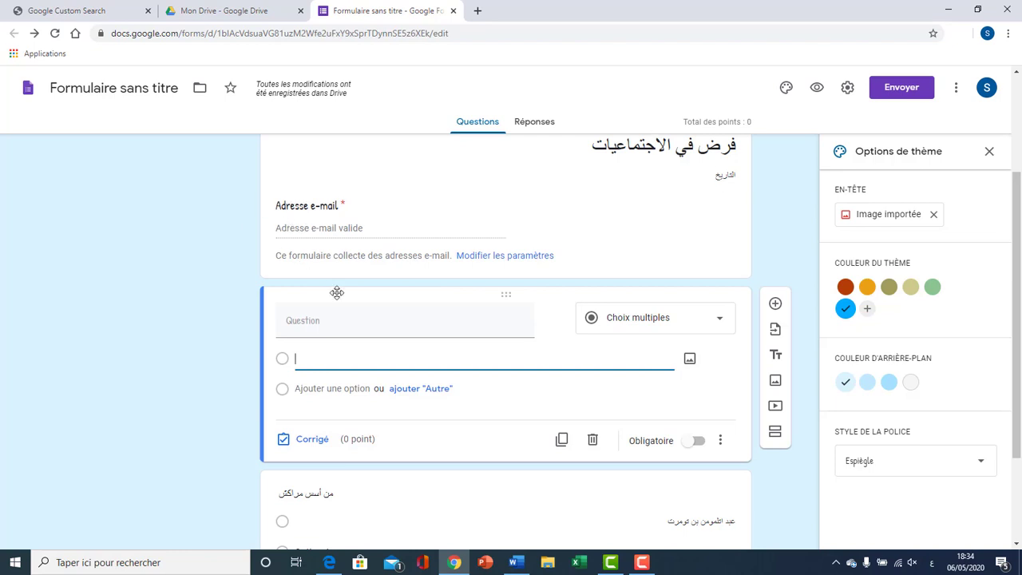
left_click(369, 321)
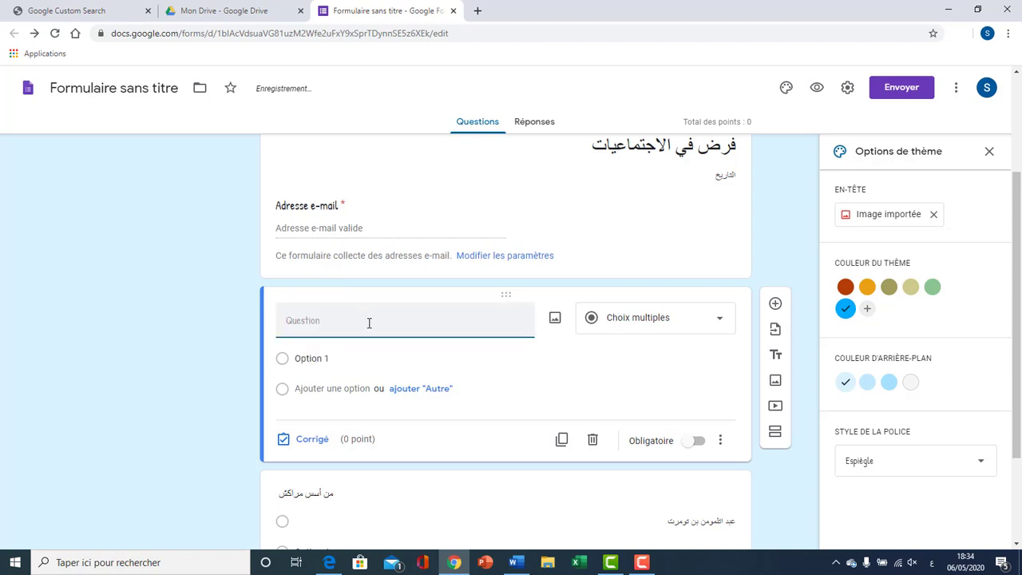
type("ال")
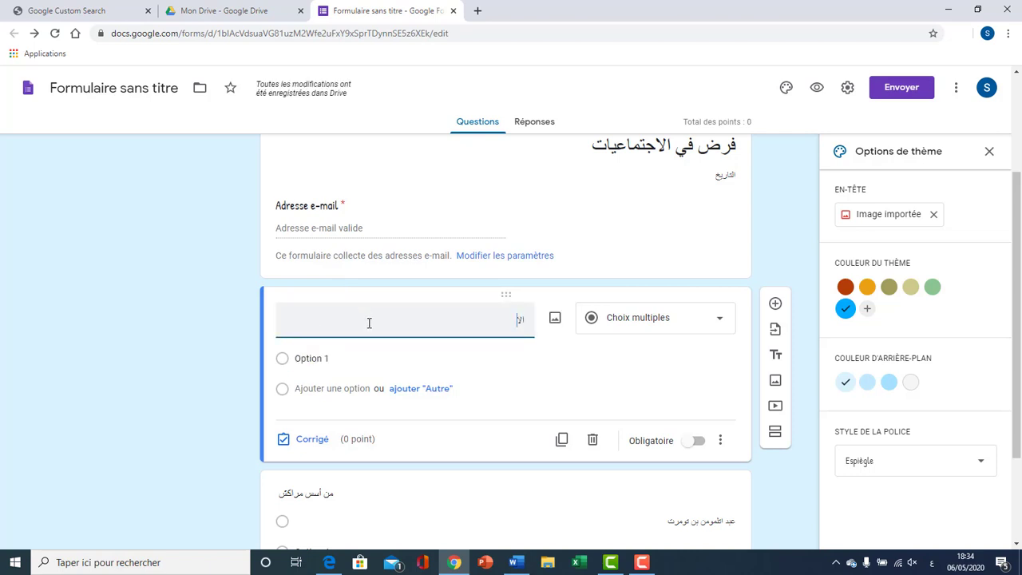
type("أسم")
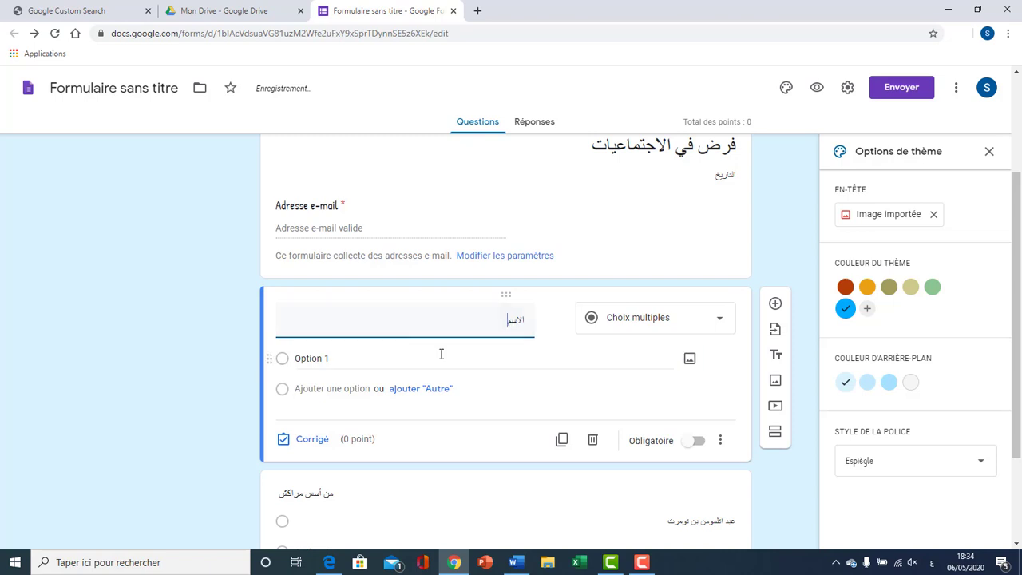
- Make the "الاسم" question required and set its answer type to Réponse courte
left_click(700, 442)
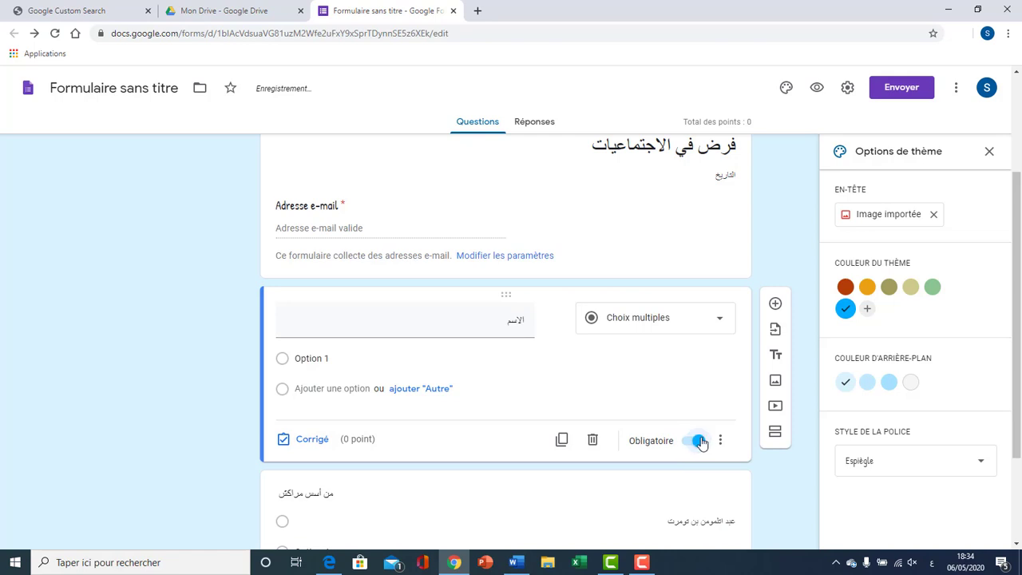
left_click(414, 360)
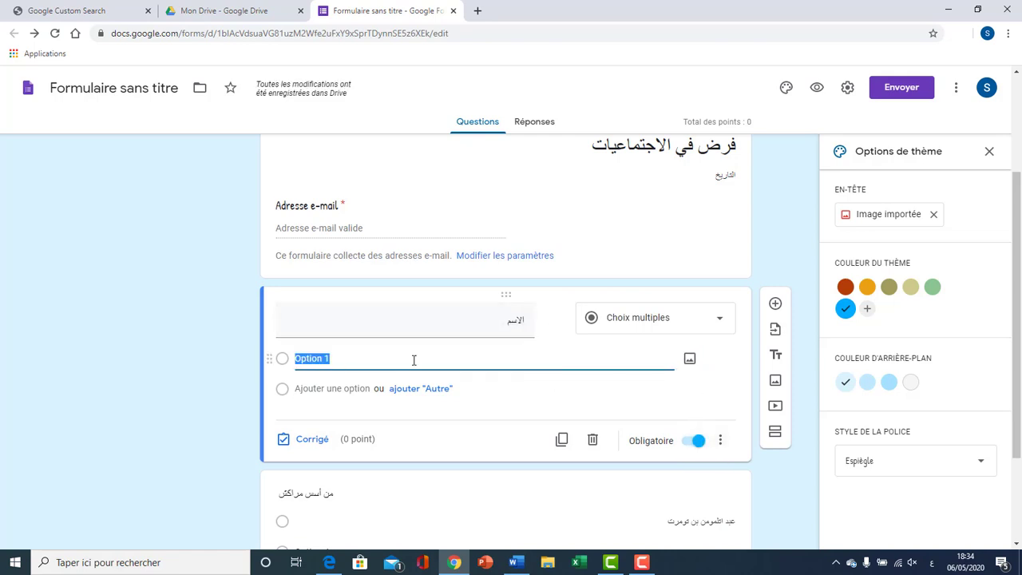
left_click(657, 322)
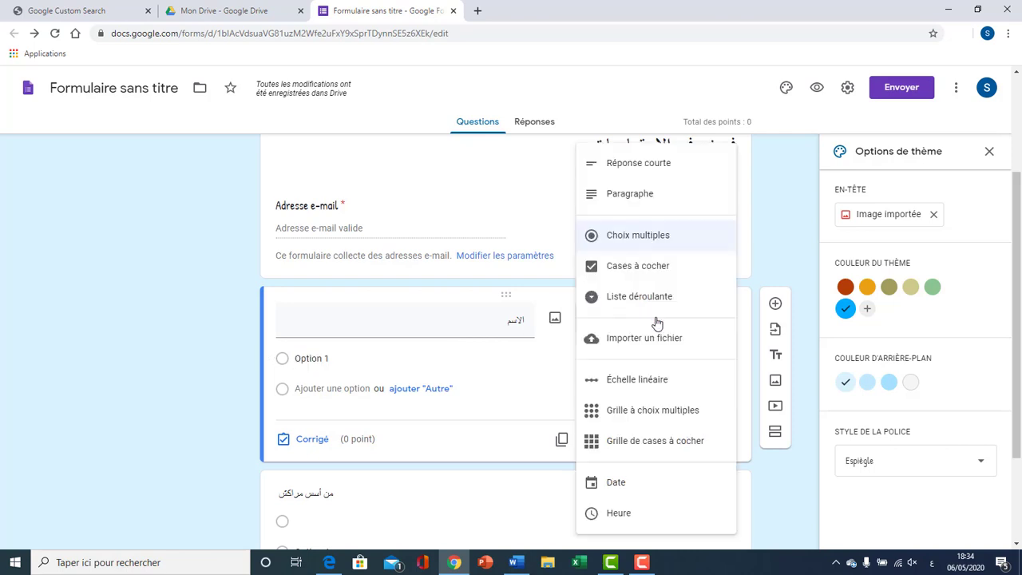
left_click(639, 164)
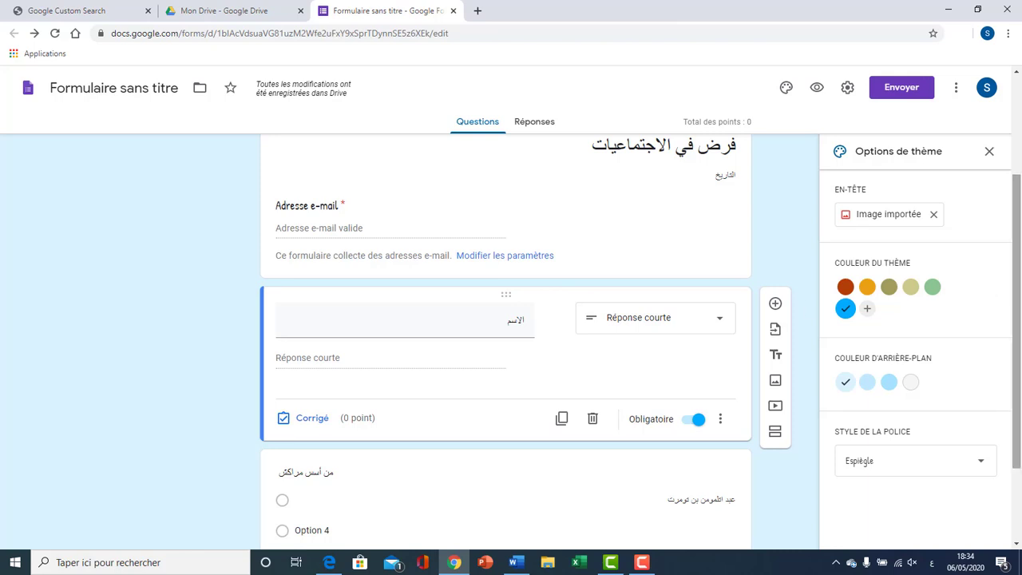
- Replace the text of the question below "الاسم" with "القسم"
scroll(1020, 254, "down", 1)
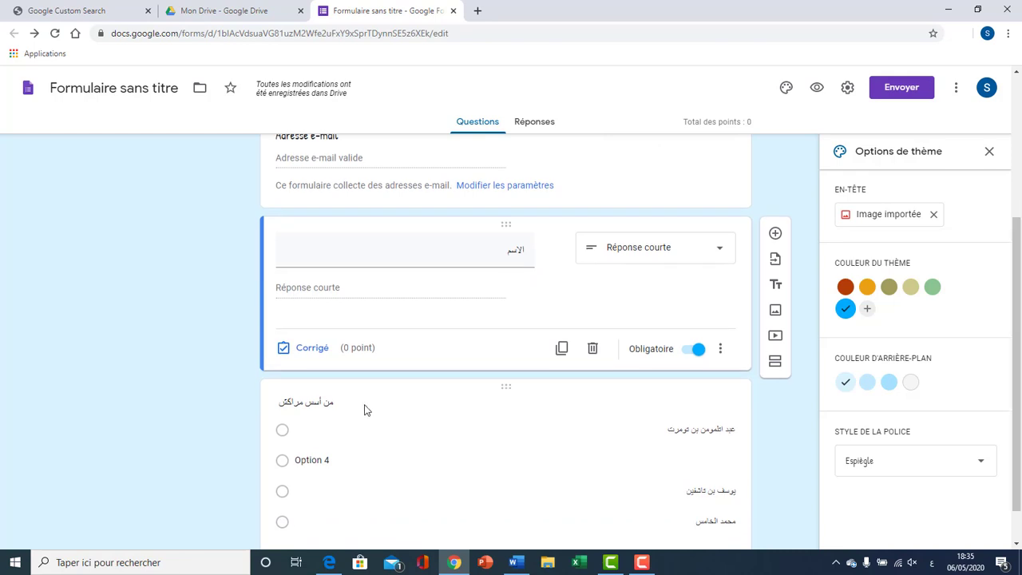
left_click(365, 410)
key("BackSpace")
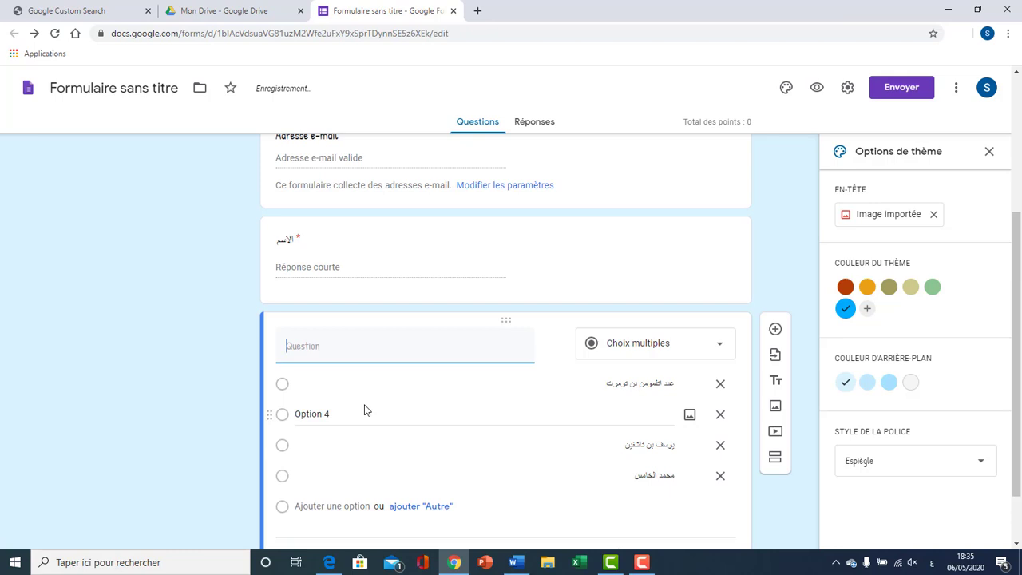
type("القسم")
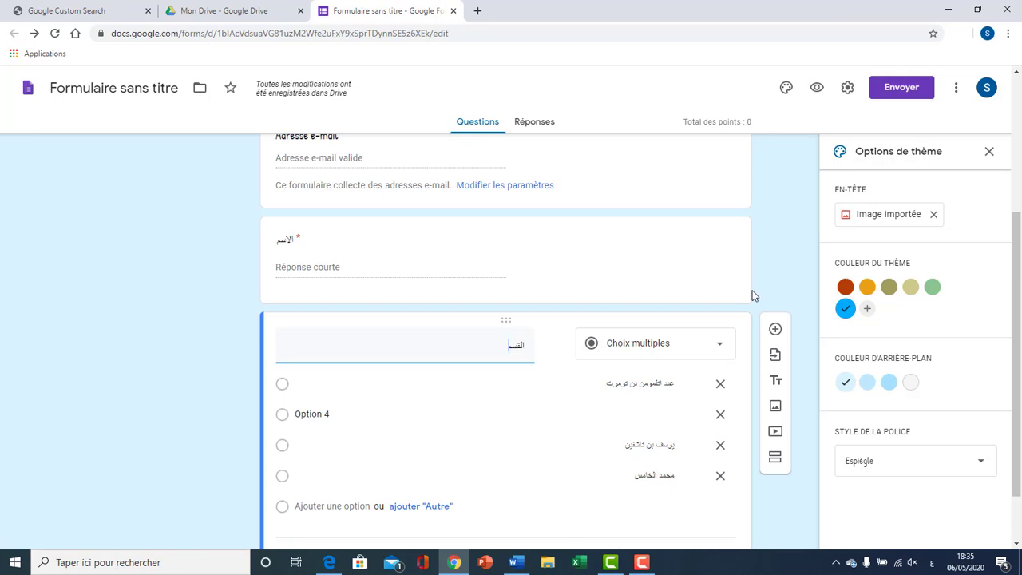
- Remove the old answer options from the "القسم" question and clear the text of the last remaining one
left_click(720, 383)
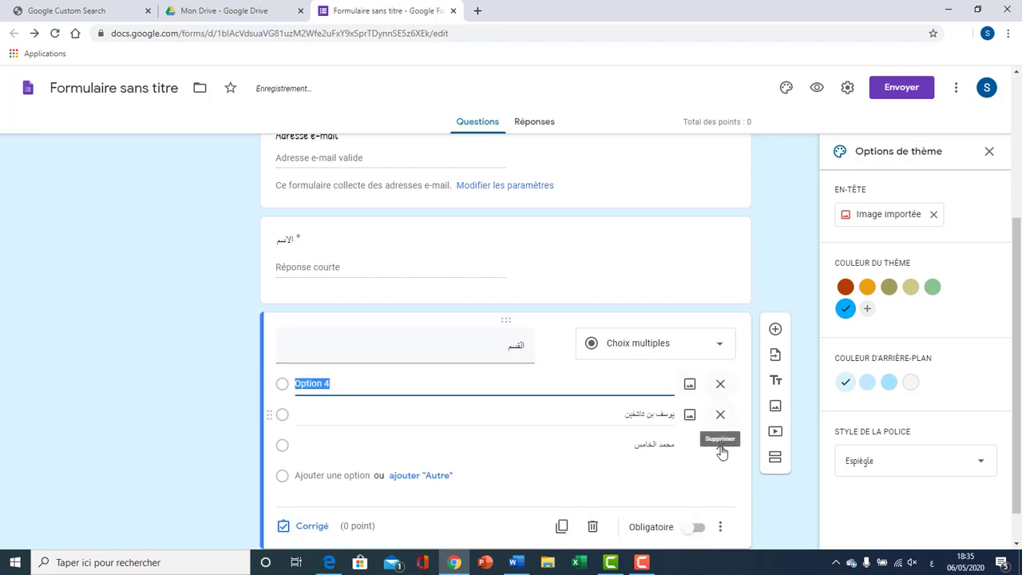
left_click(721, 415)
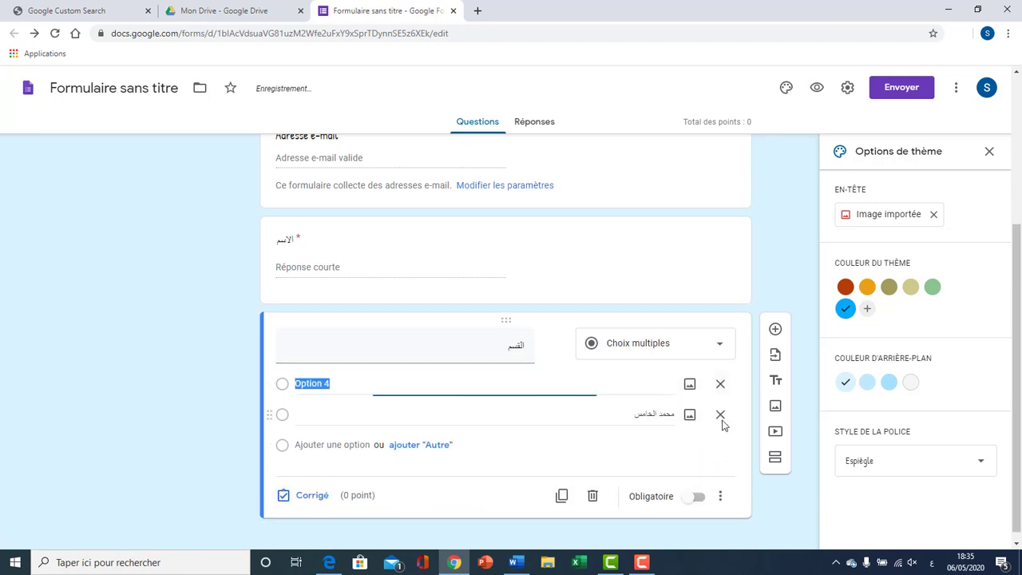
left_click(722, 388)
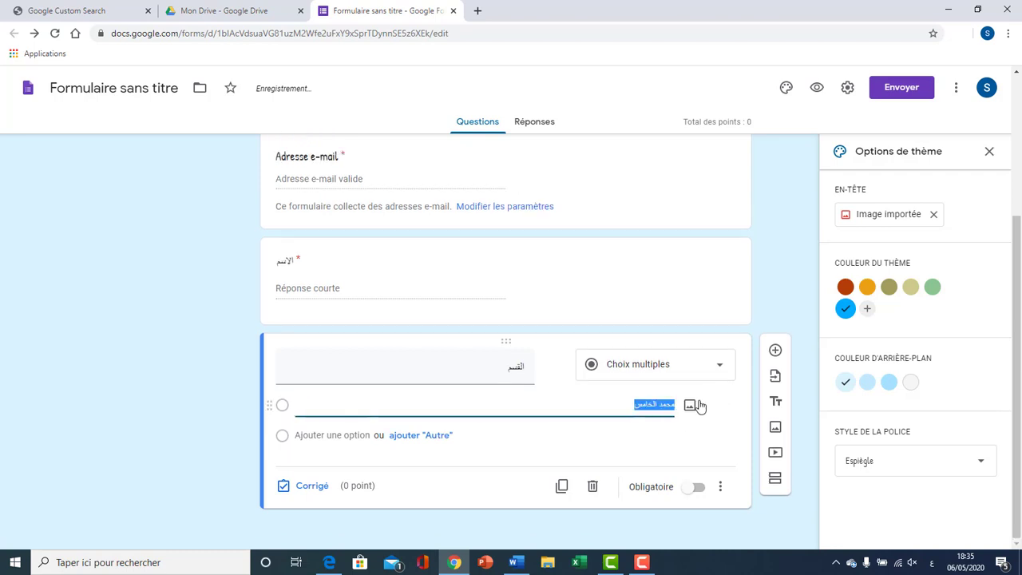
key("BackSpace")
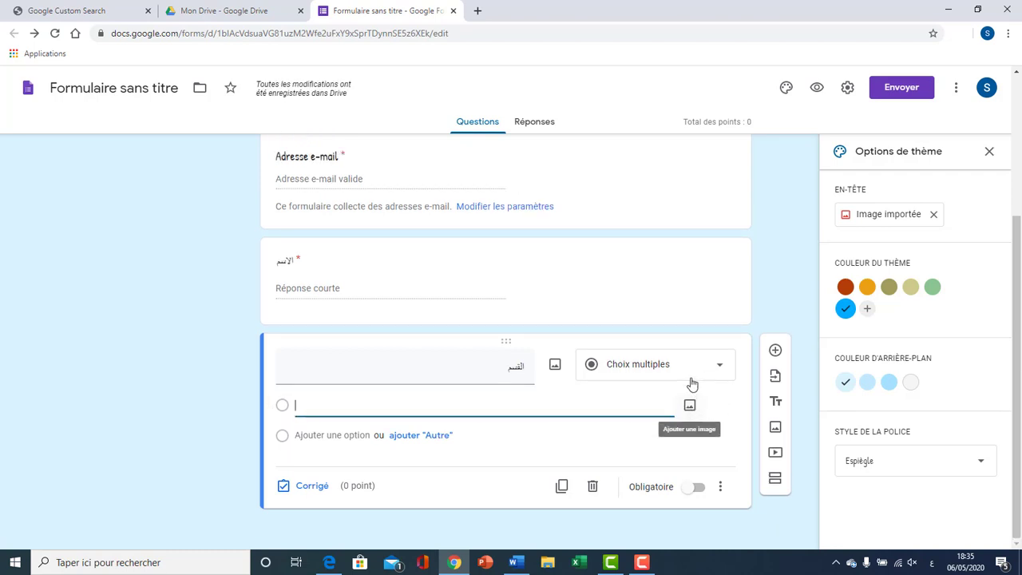
- Set the "القسم" question's answer type to Réponse courte and make it required
left_click(695, 370)
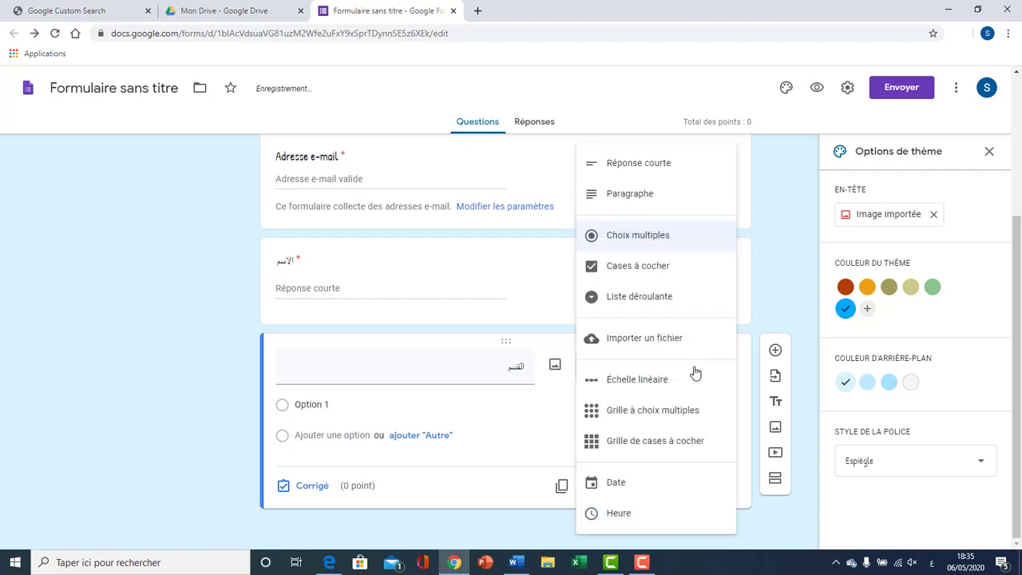
left_click(655, 165)
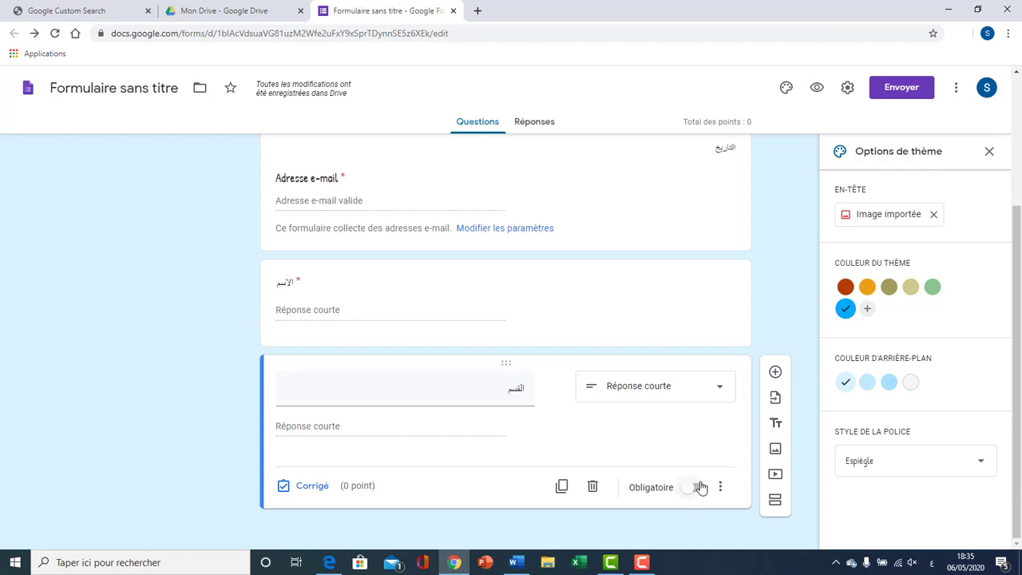
left_click(696, 487)
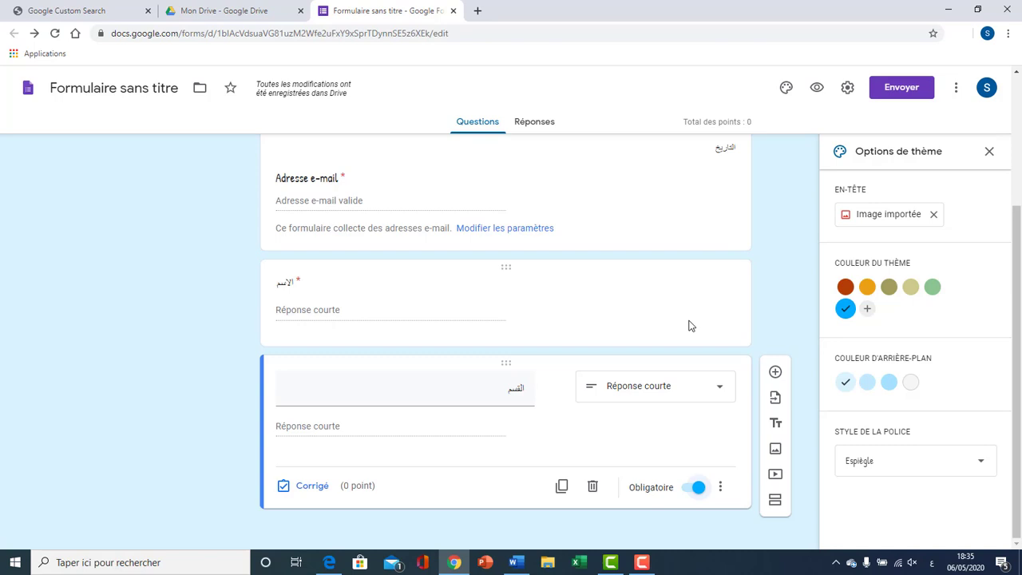
- Add a new question "من اسس مراكش" below "القسم" and set its answer type to Liste déroulante
left_click(775, 372)
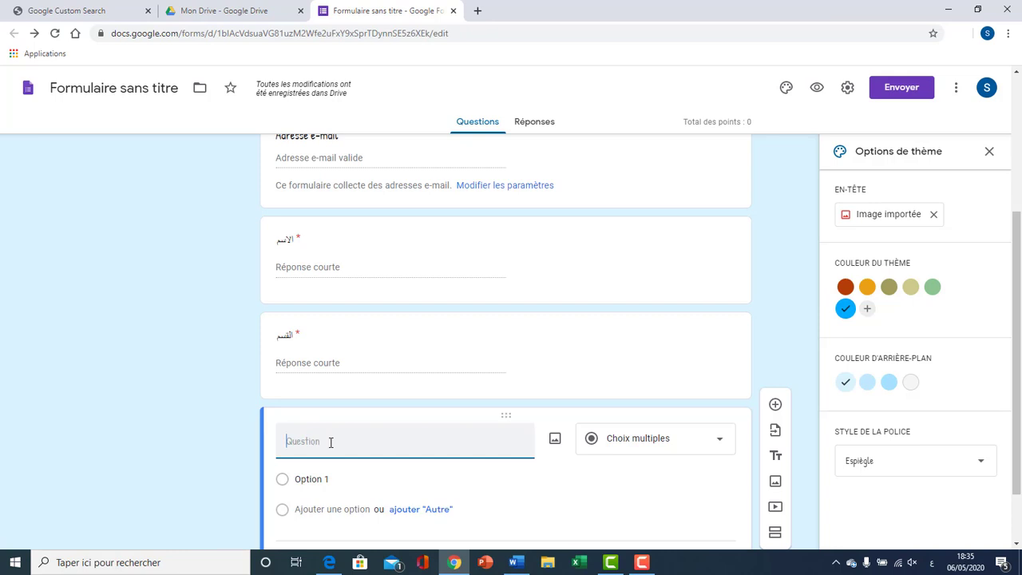
type("من بنى")
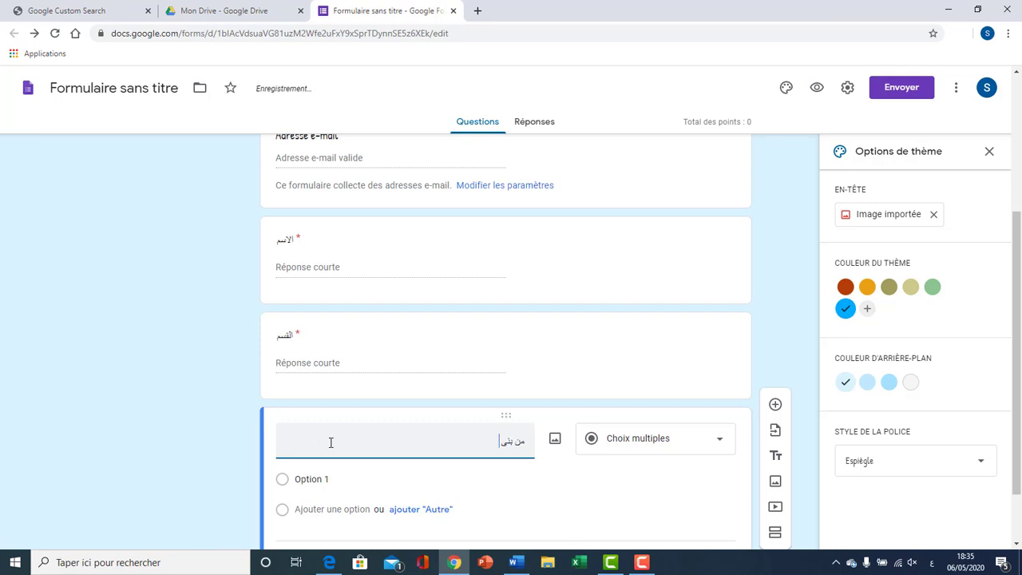
key("BackSpace")
key("BackSpace")
key("BackSpace")
key("BackSpace")
type("اسس مراكش")
left_click(620, 441)
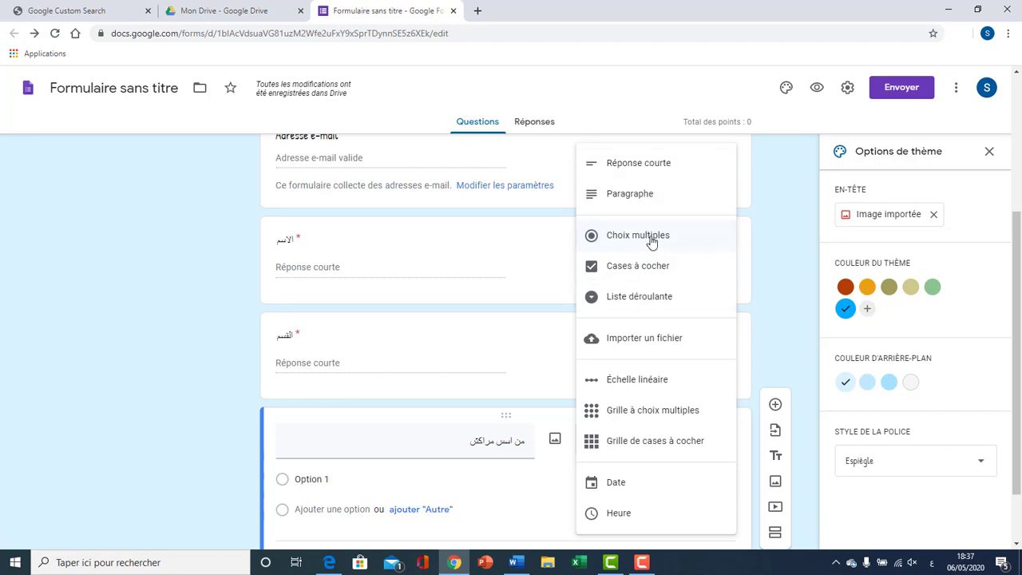
left_click(645, 298)
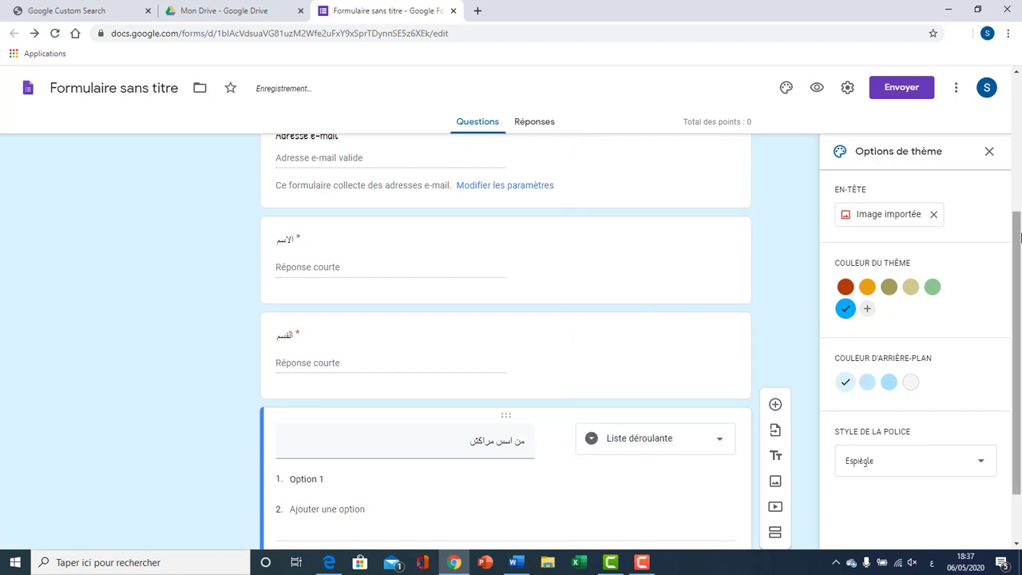
- Set the first dropdown option of the "من اسس مراكش" question to "محمد الخامس"
left_click_drag(1021, 238, 1021, 320)
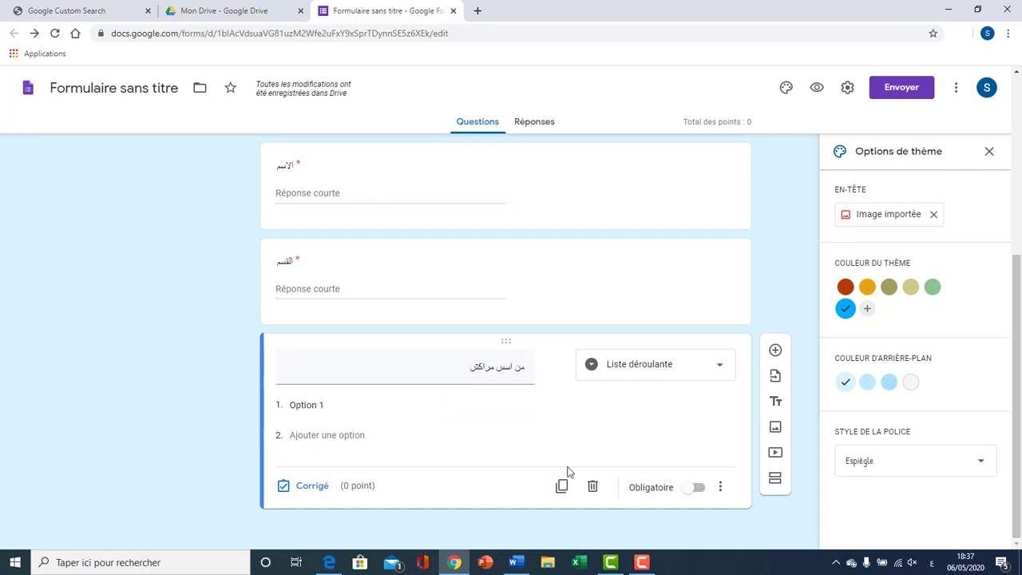
left_click(349, 406)
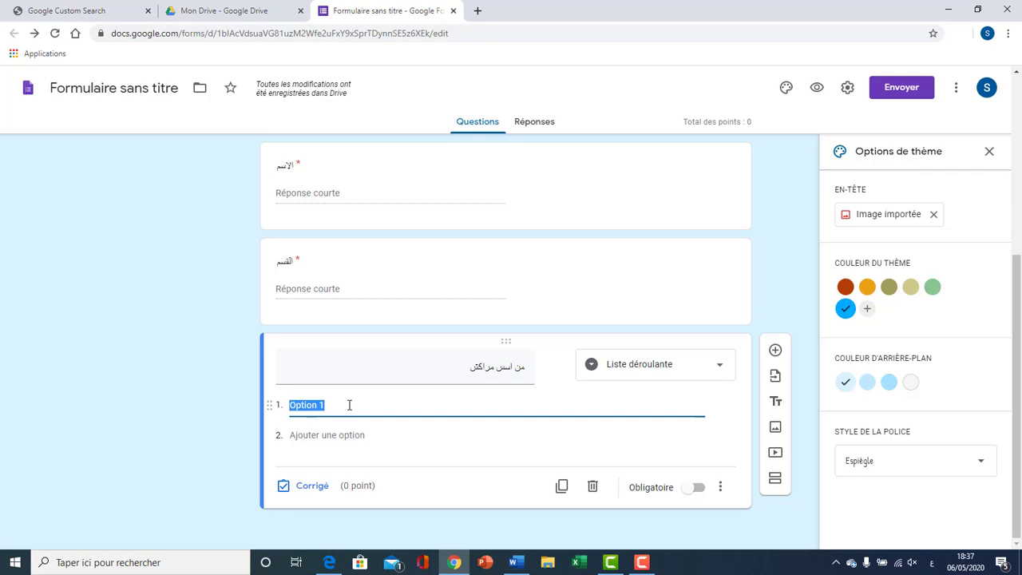
key("BackSpace")
type("ححم")
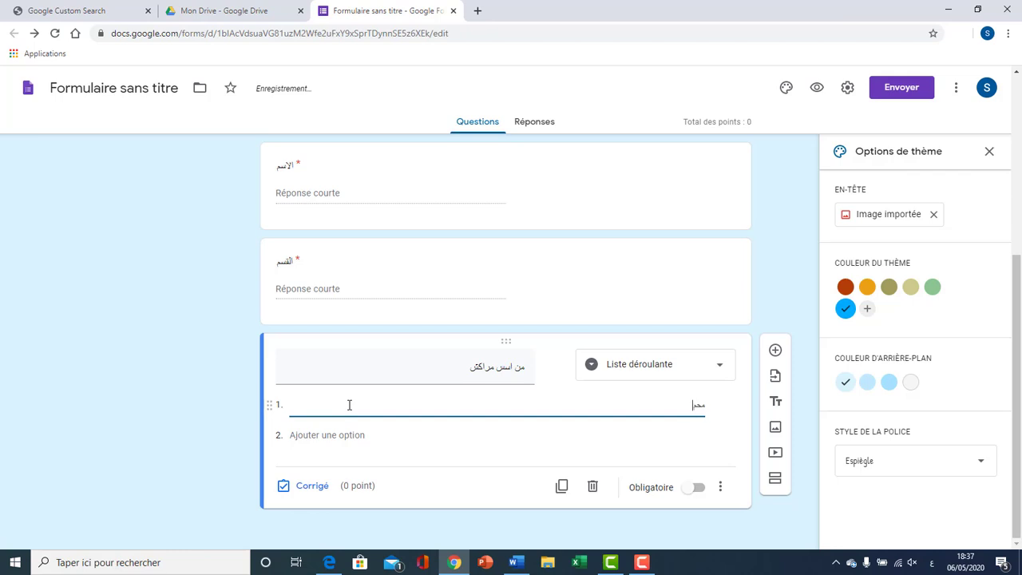
type("د")
key("BackSpace")
type("د")
key("BackSpace")
type("د الخامس")
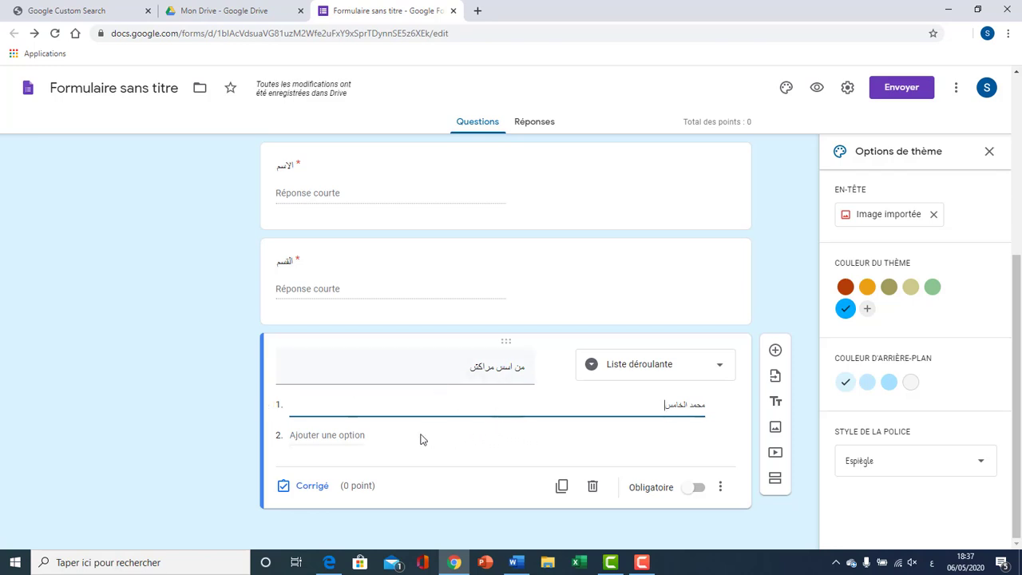
- Add "عبد المومن الدهبي" as the second dropdown option of the "من اسس مراكش" question
left_click(361, 436)
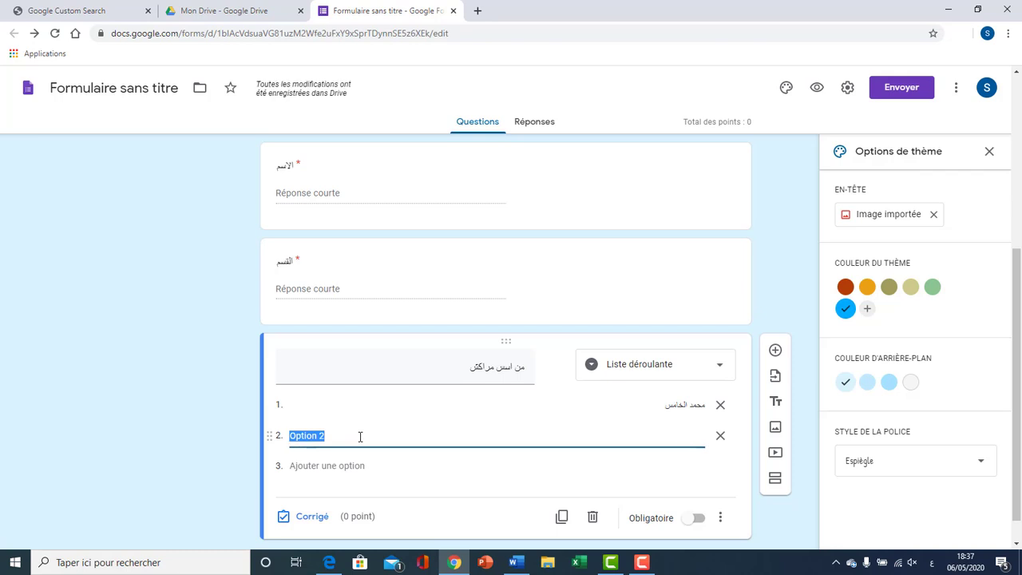
key("BackSpace")
type("ع")
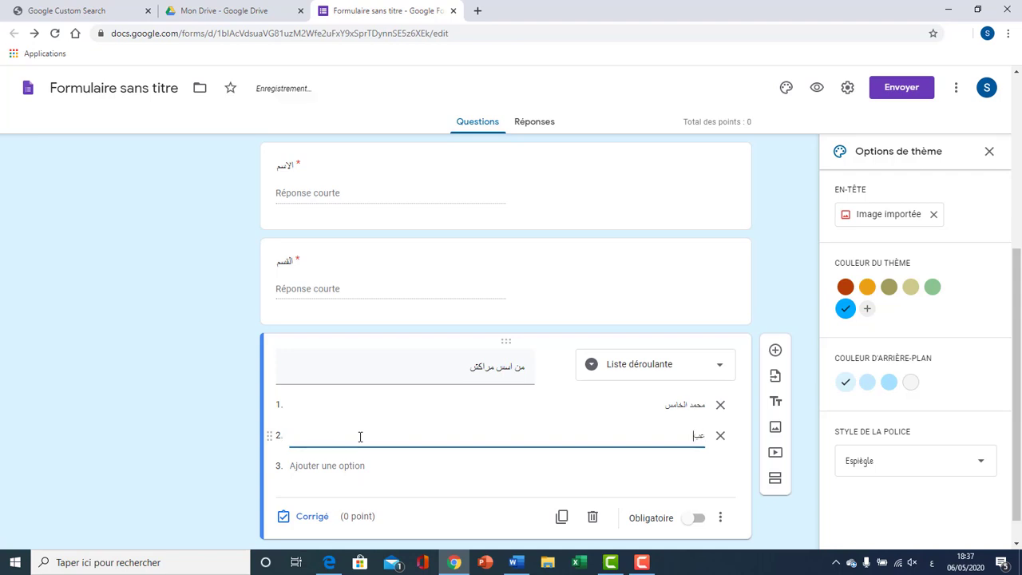
type("بد المومن الدهبي")
- Add "يوسف بن تاشفين" as the third dropdown option of the "من اسس مراكش" question
key("Return")
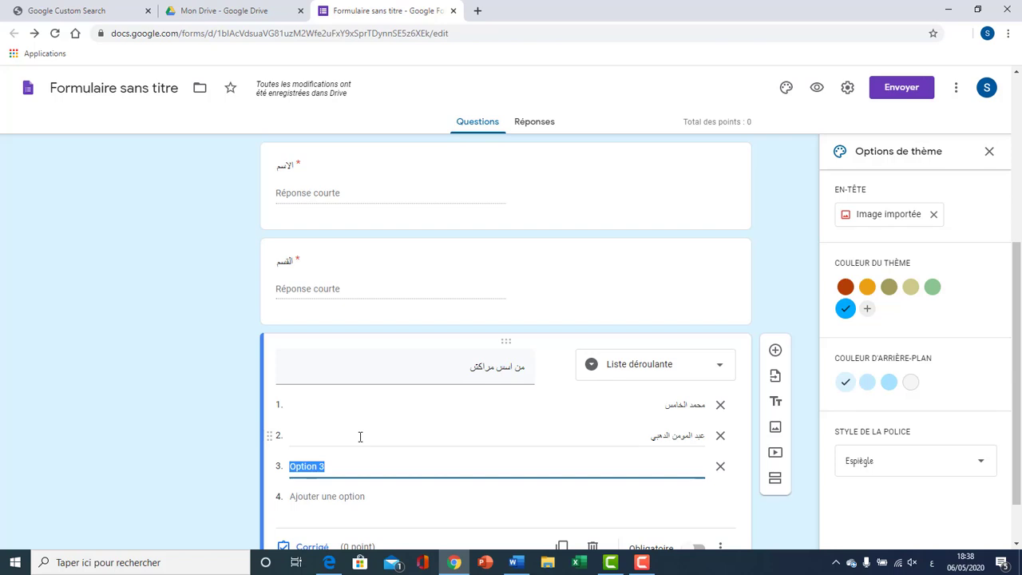
type("يوسف بن ")
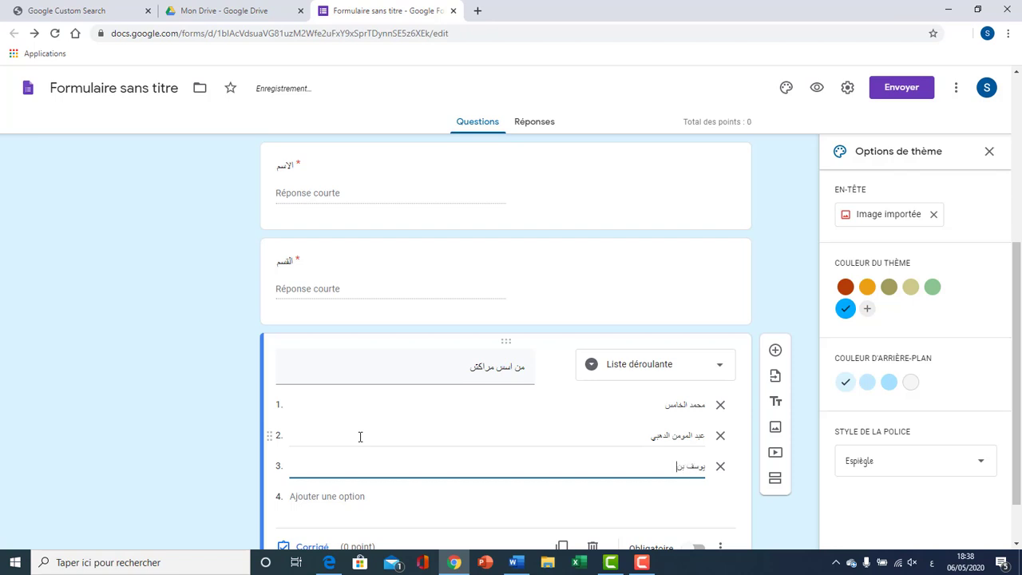
type("تاشفين")
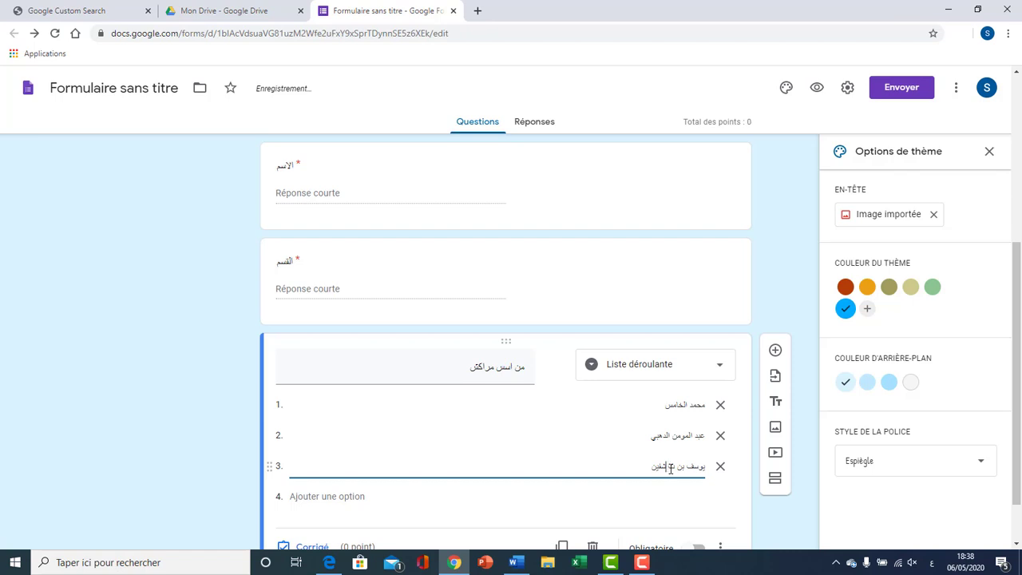
left_click_drag(662, 467, 721, 502)
left_click(721, 502)
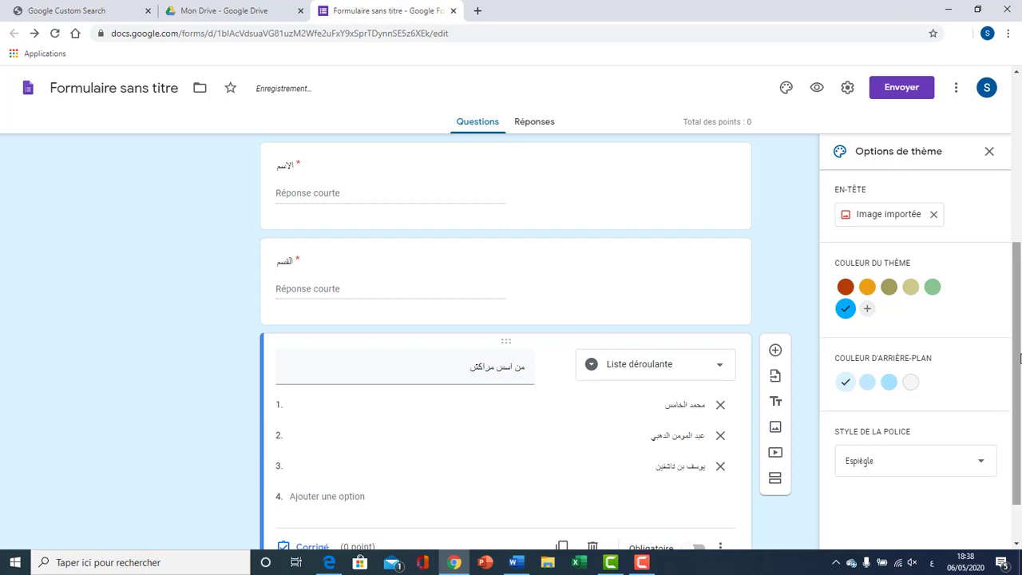
scroll(523, 501, "down", 1)
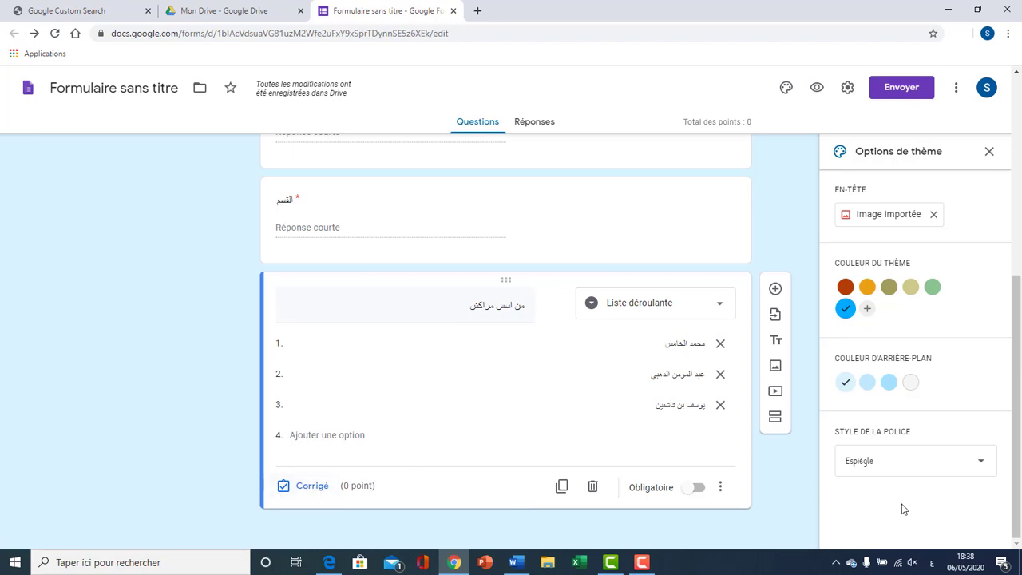
- Make the "من اسس مراكش" question required, mark "يوسف بن تاشفين" as its correct answer and assign 2 points
left_click(701, 488)
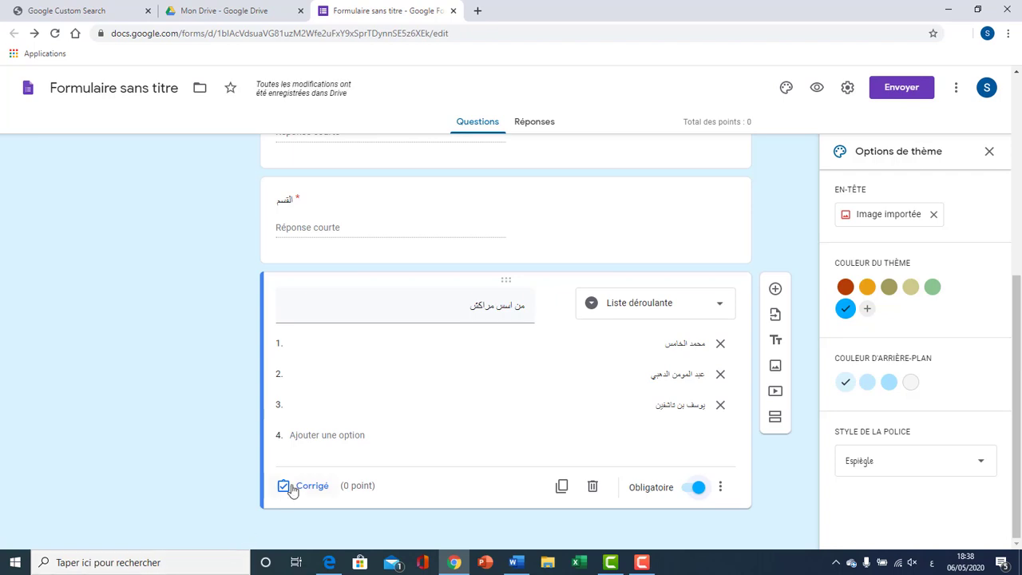
left_click(327, 487)
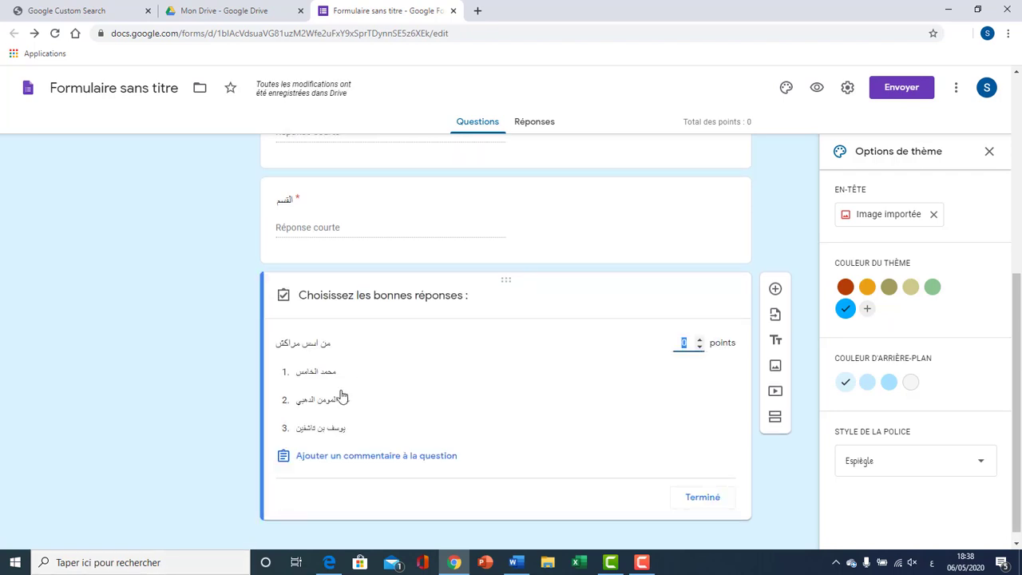
left_click(331, 430)
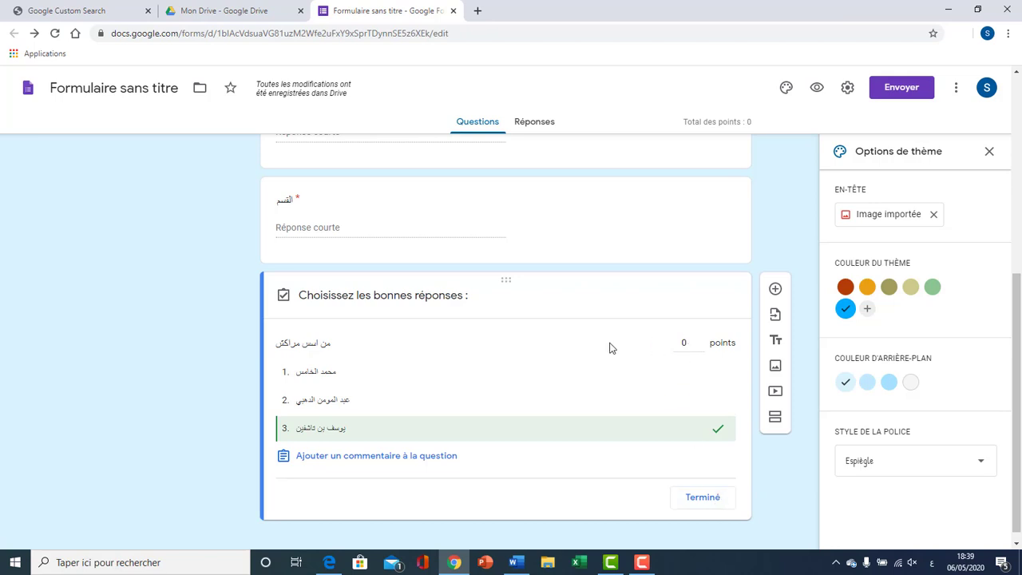
left_click(700, 341)
left_click(699, 341)
left_click(695, 510)
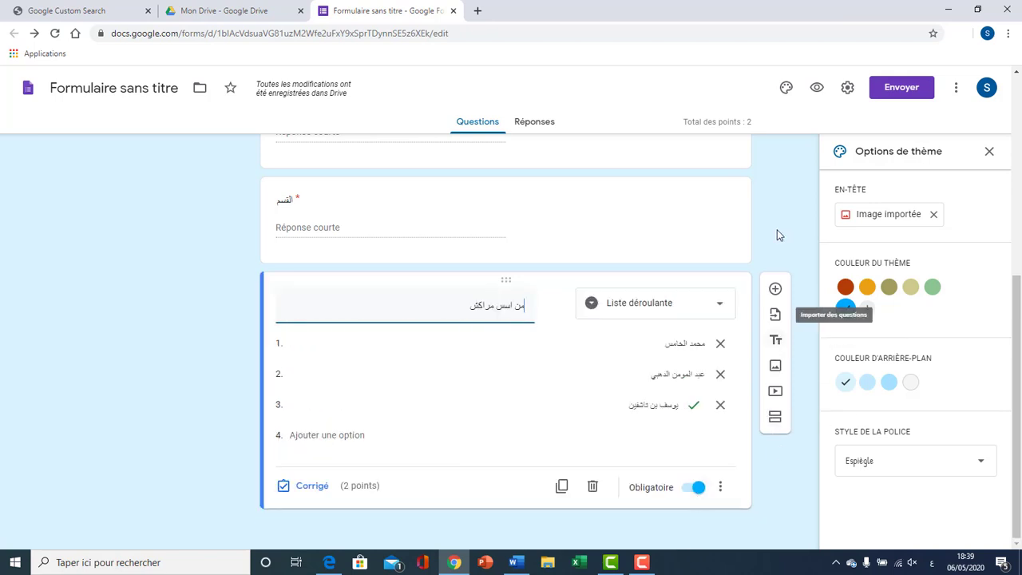
- Add a new question "من بنى مسجد حسان" below "من اسس مراكش" and set its answer type to Cases à cocher
left_click(776, 290)
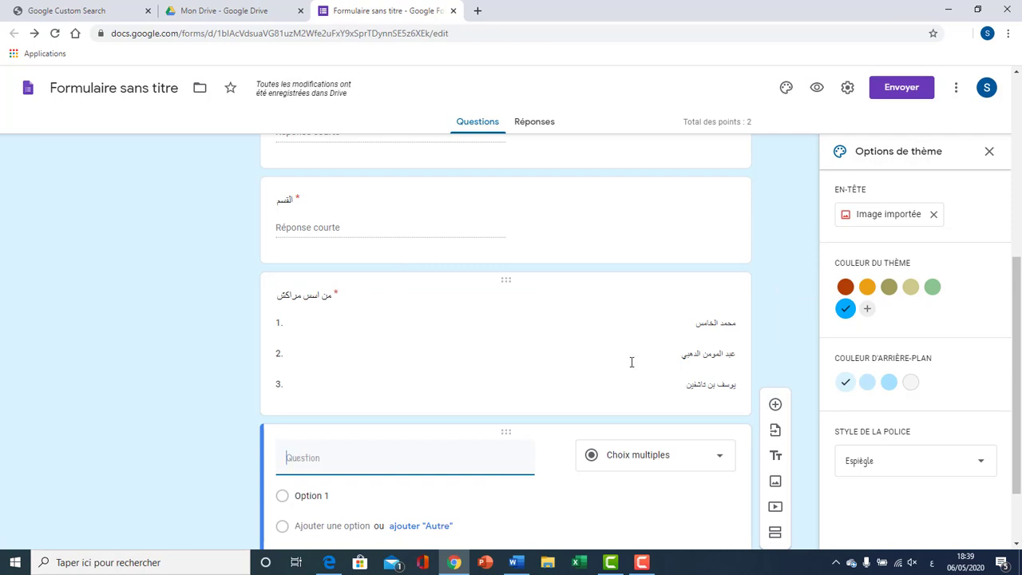
left_click(482, 330)
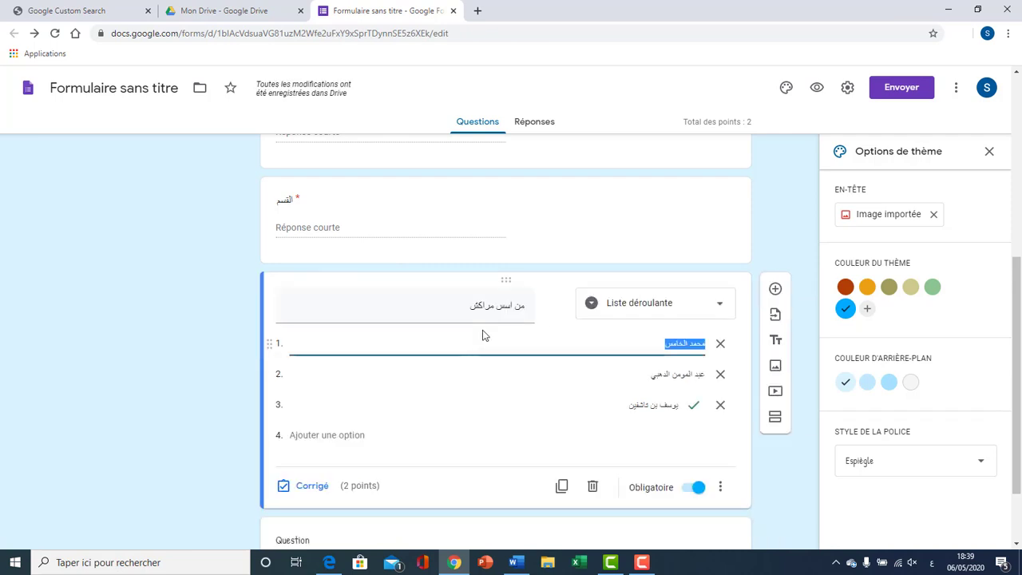
left_click(787, 495)
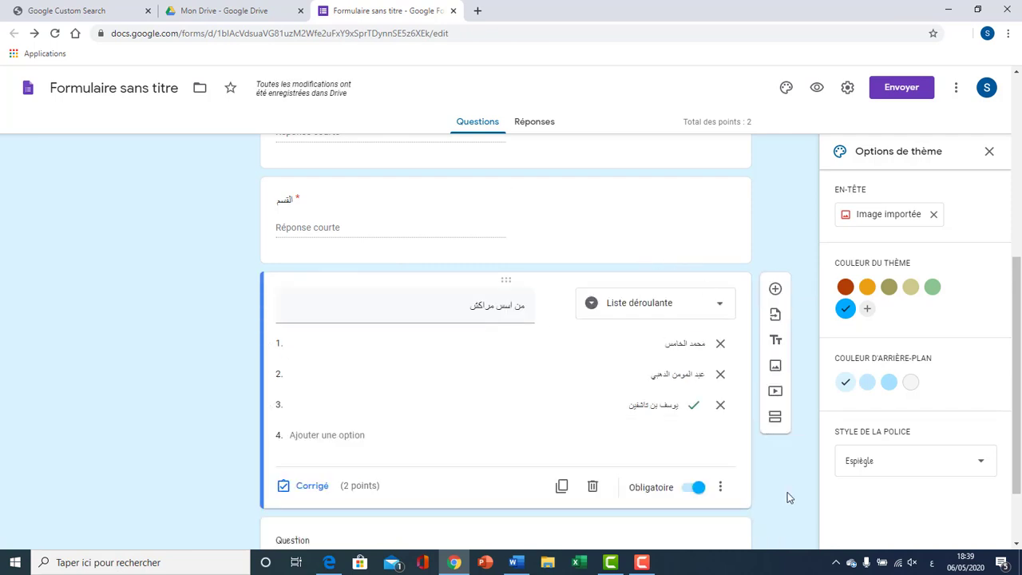
left_click(732, 520)
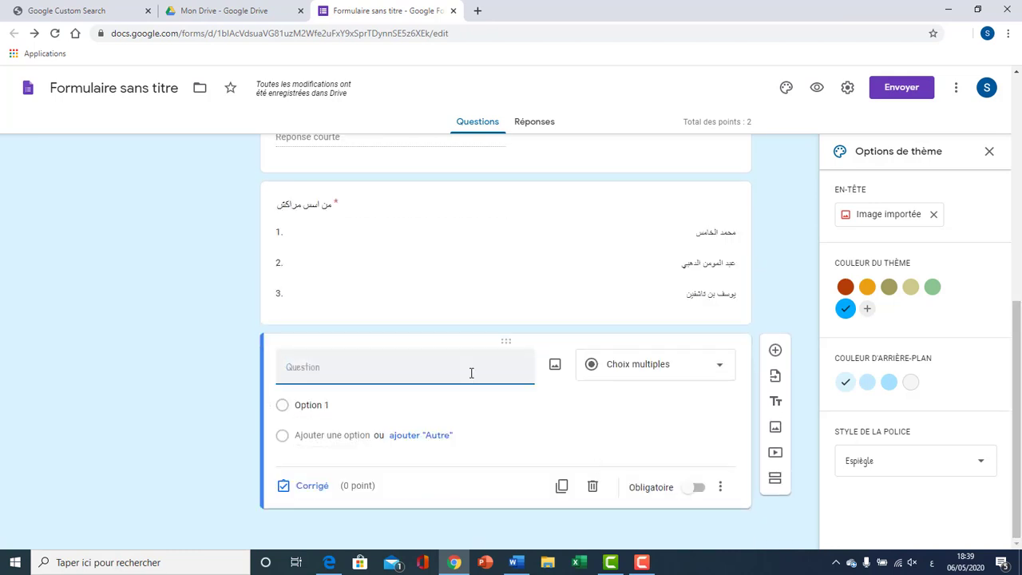
type("من اس")
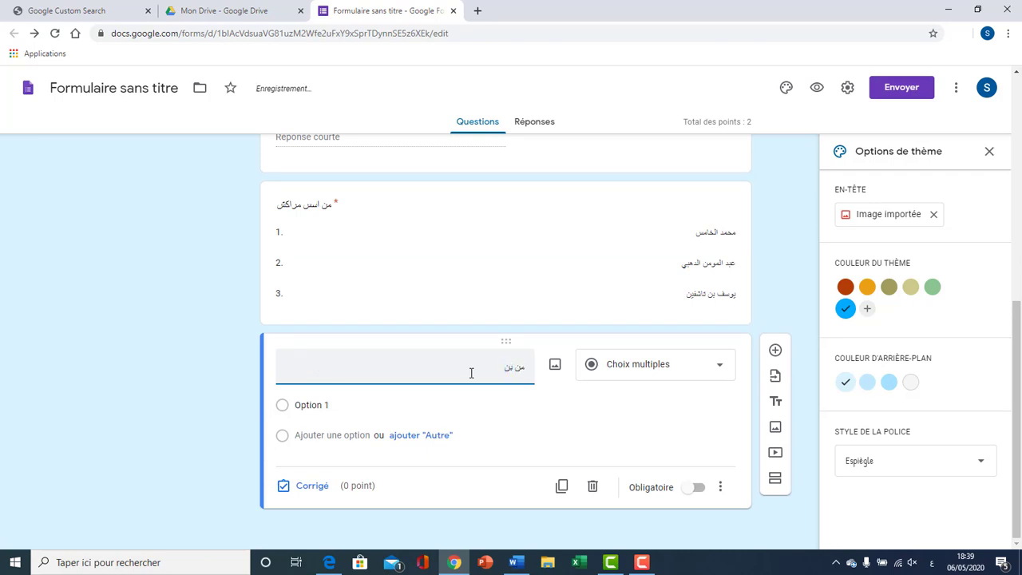
type("ى مسجد")
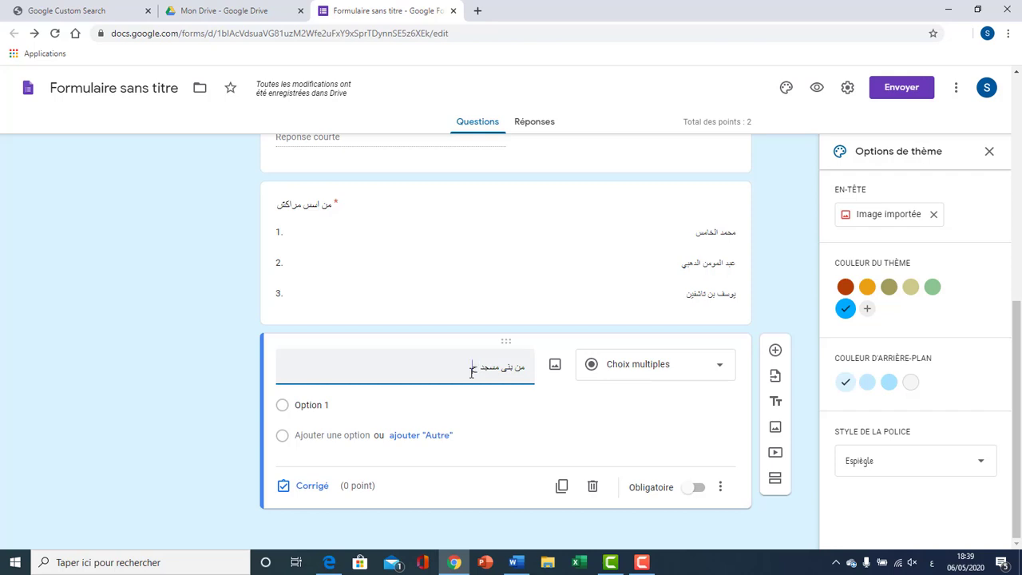
type(" حسان")
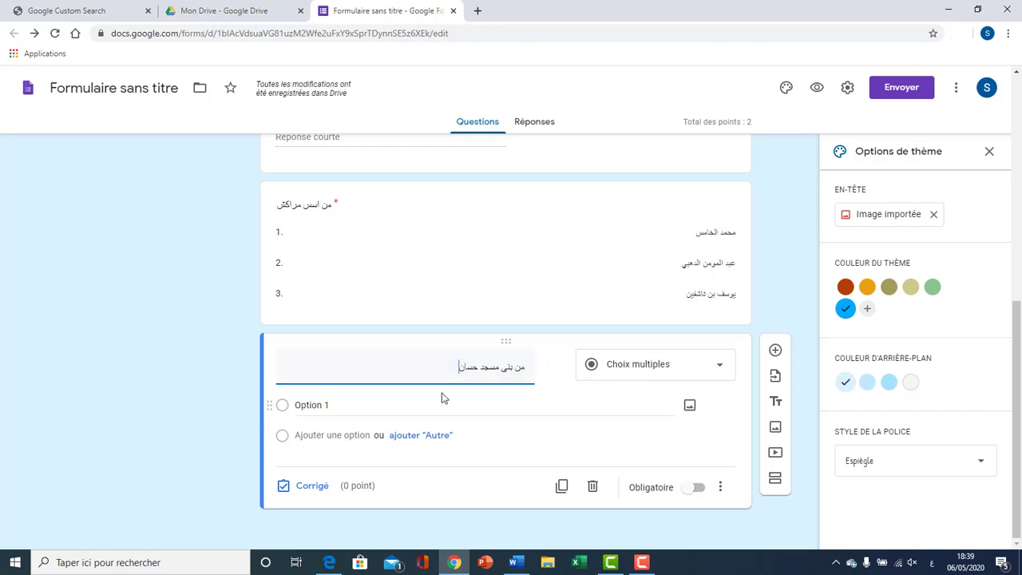
left_click(605, 366)
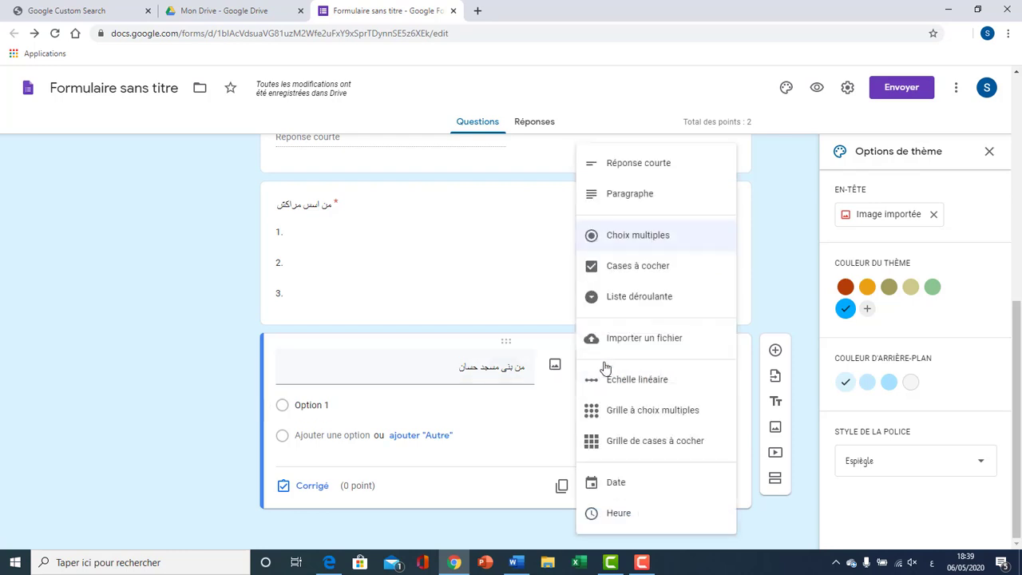
left_click(629, 282)
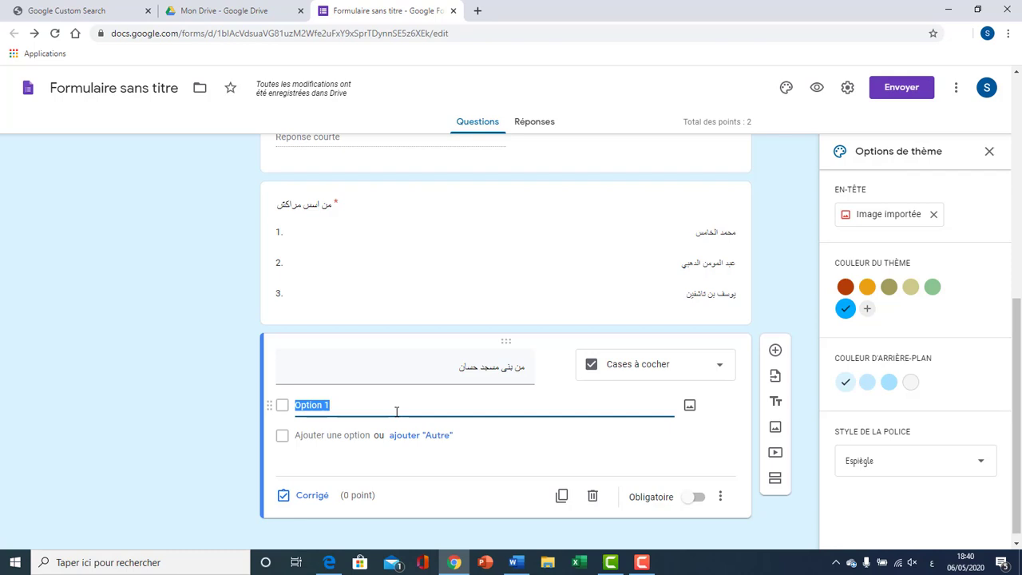
- Enter "محمد الرابع" and "علي بن تومرت" as the first two checkbox options of the "من بنى مسجد حسان" question
key("BackSpace")
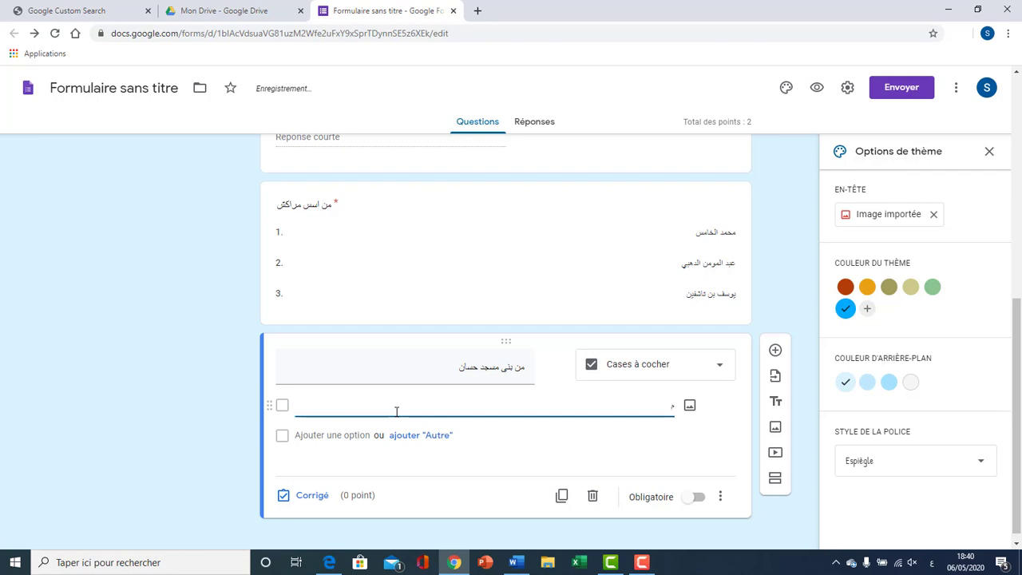
type("محمد الرابع")
key("Return")
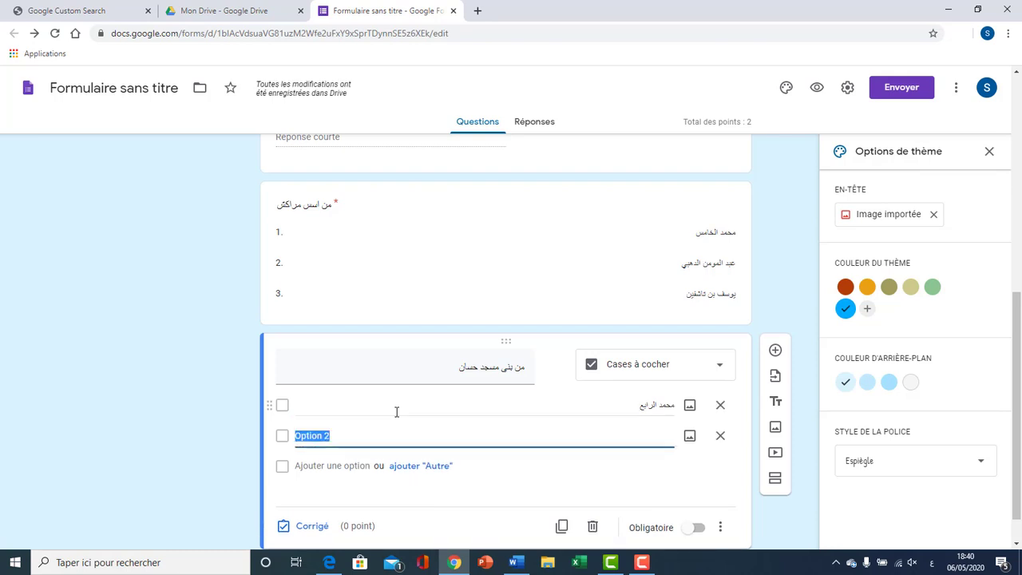
type("ع")
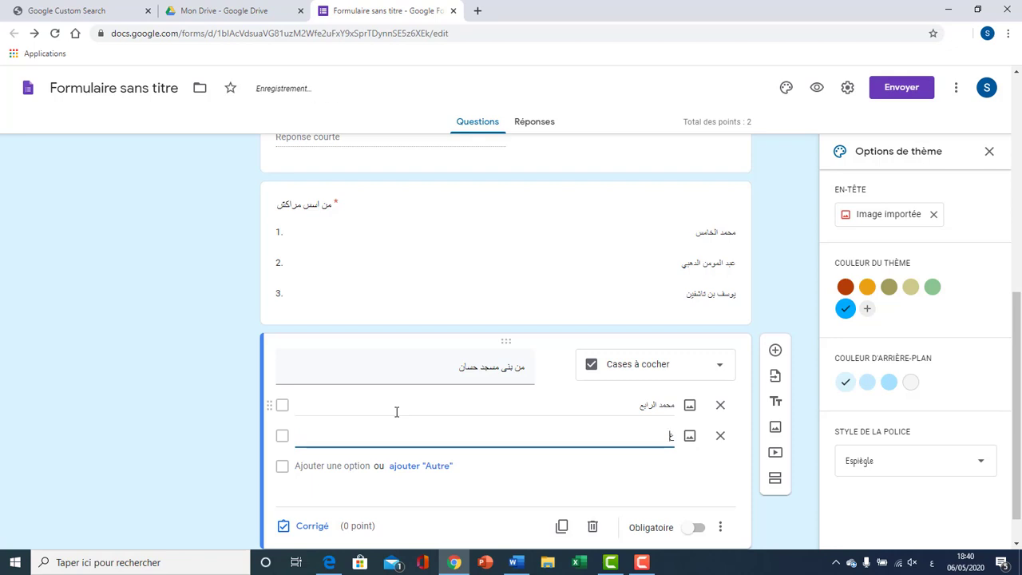
type("لى بن ")
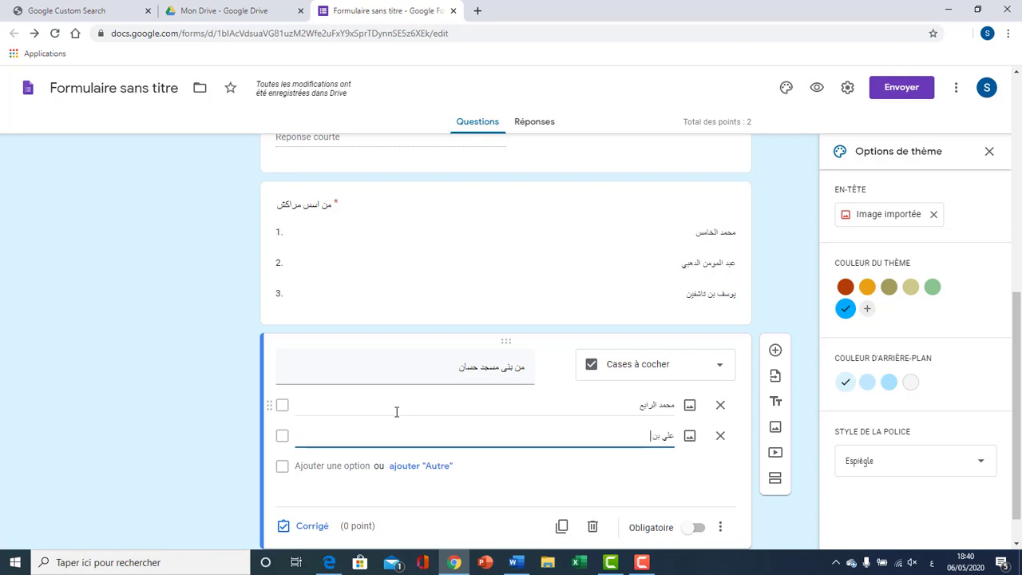
type("تو")
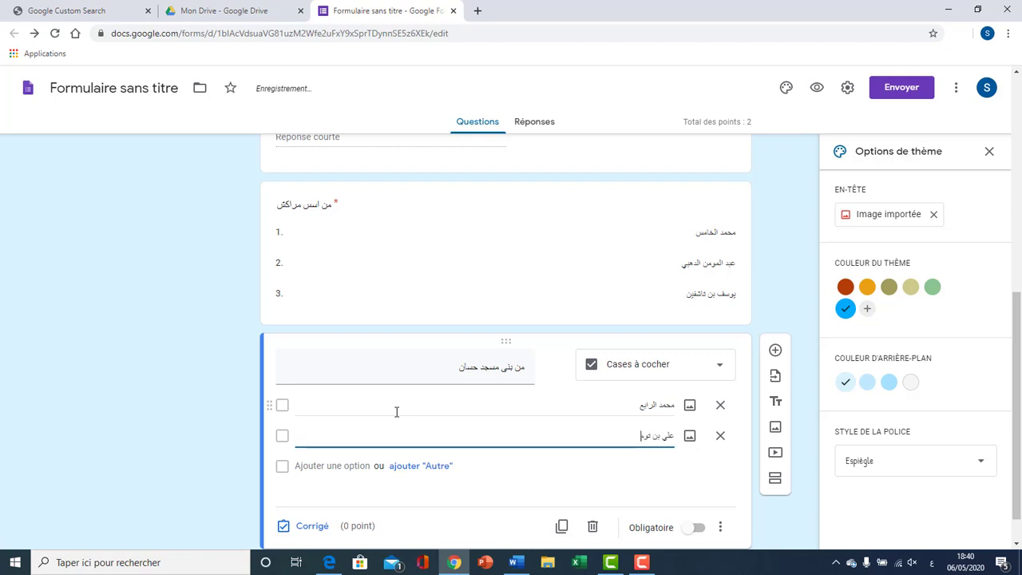
type("مرت")
key("Return")
- Enter "نسبي" and "سيشيش" as the third and fourth checkbox options of the "من بنى مسجد حسان" question
type("ذ")
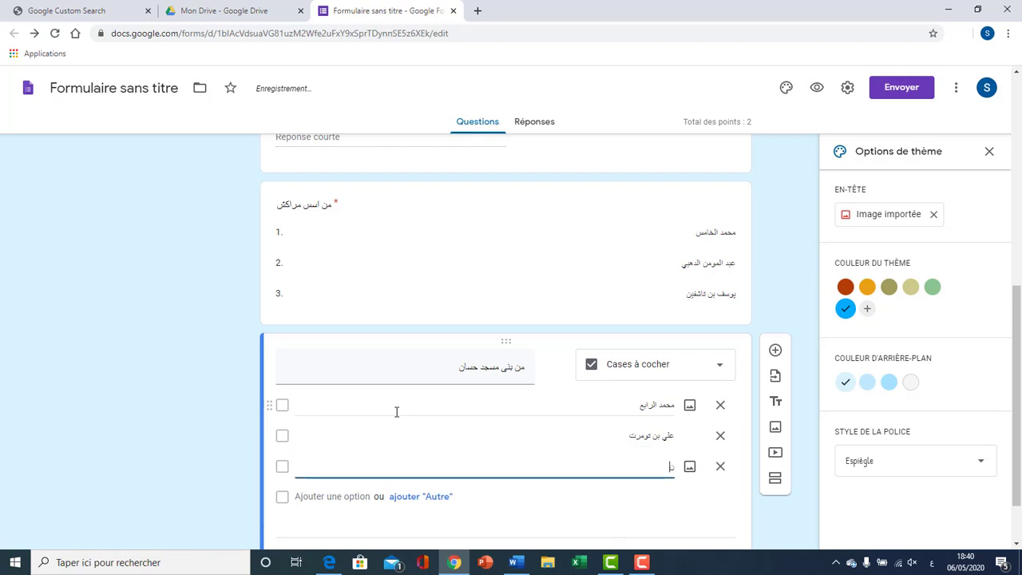
type("سبي")
key("Return")
type("سا")
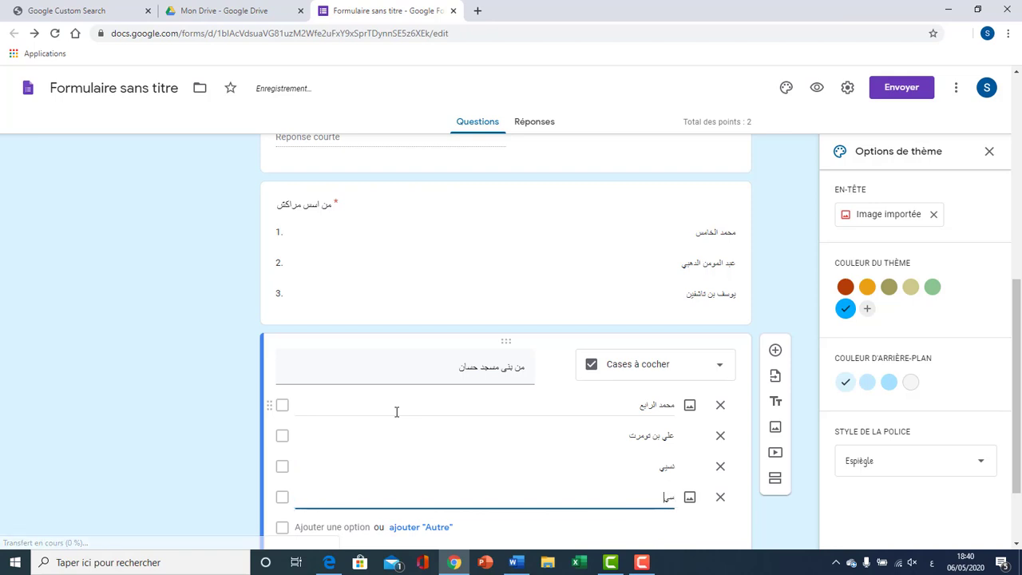
type("شيش")
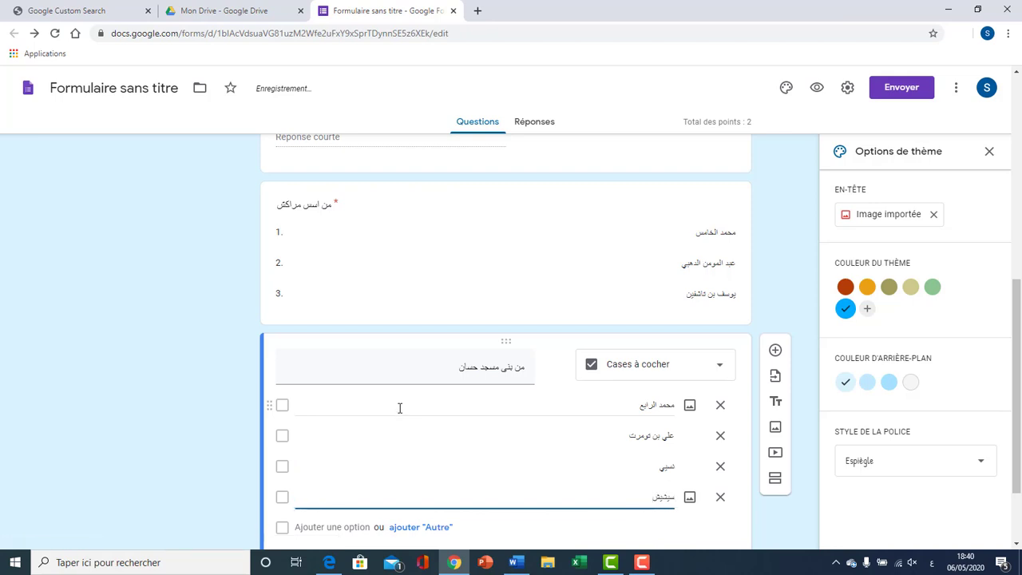
- Make the "من بنى مسجد حسان" question required, mark "علي بن تومرت" as its correct answer and assign 2 points
left_click_drag(1017, 351, 1017, 395)
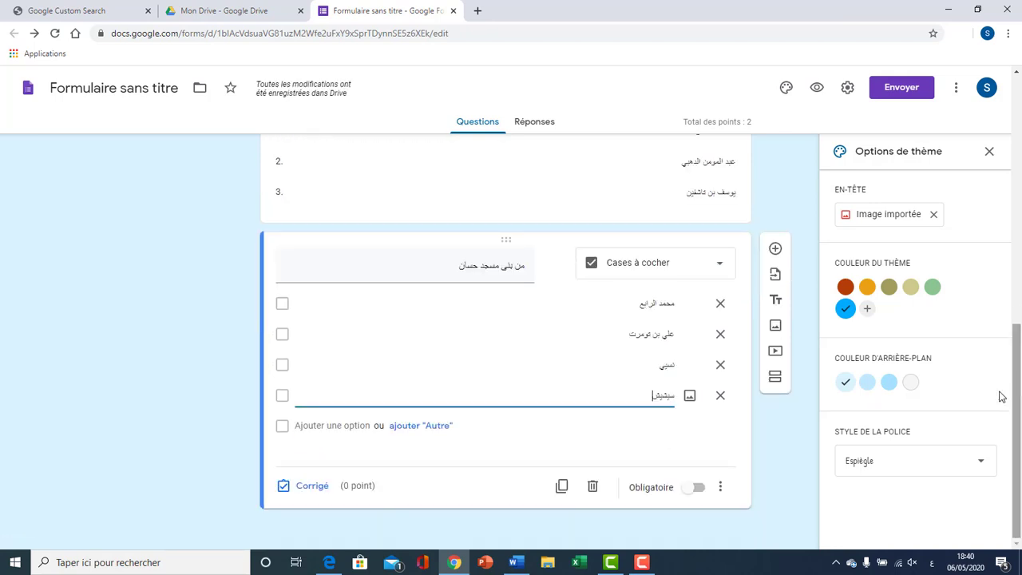
left_click(698, 488)
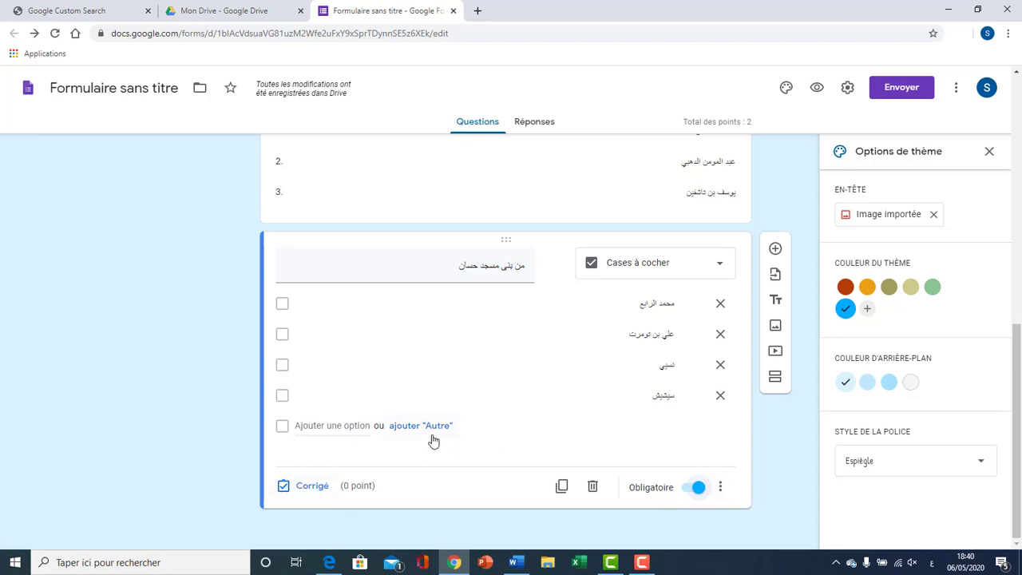
left_click(310, 489)
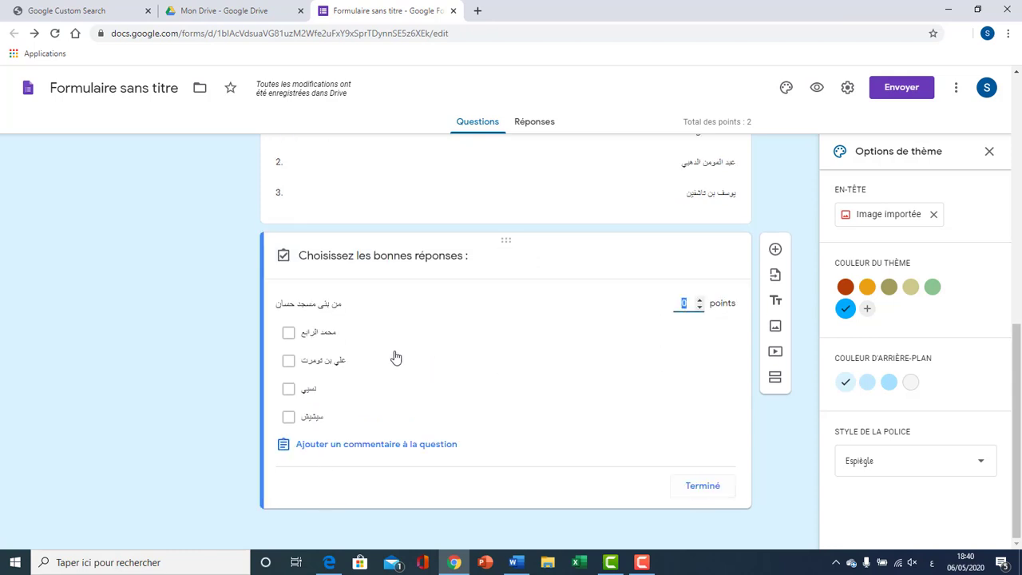
left_click(336, 361)
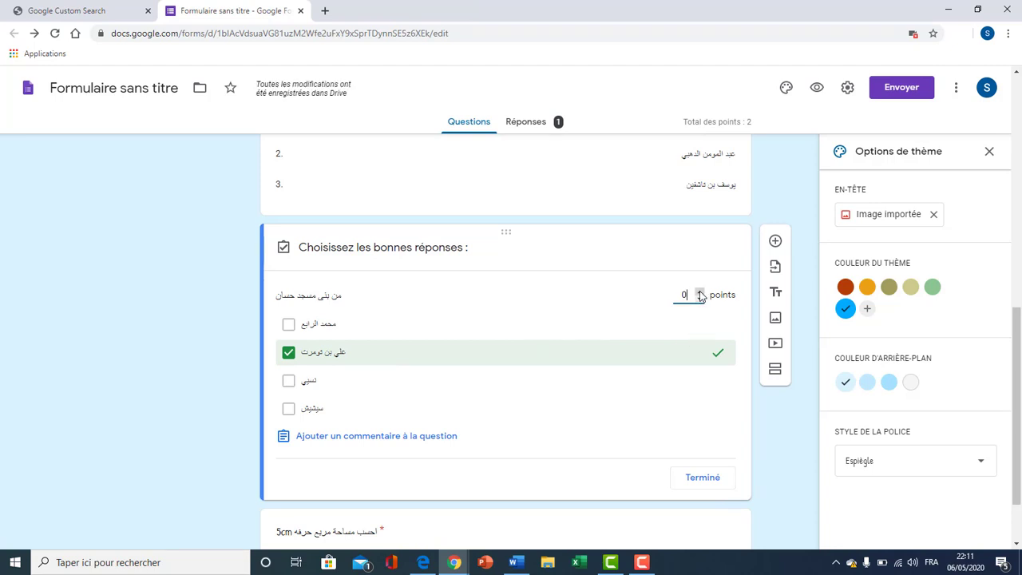
left_click(700, 292)
left_click(711, 484)
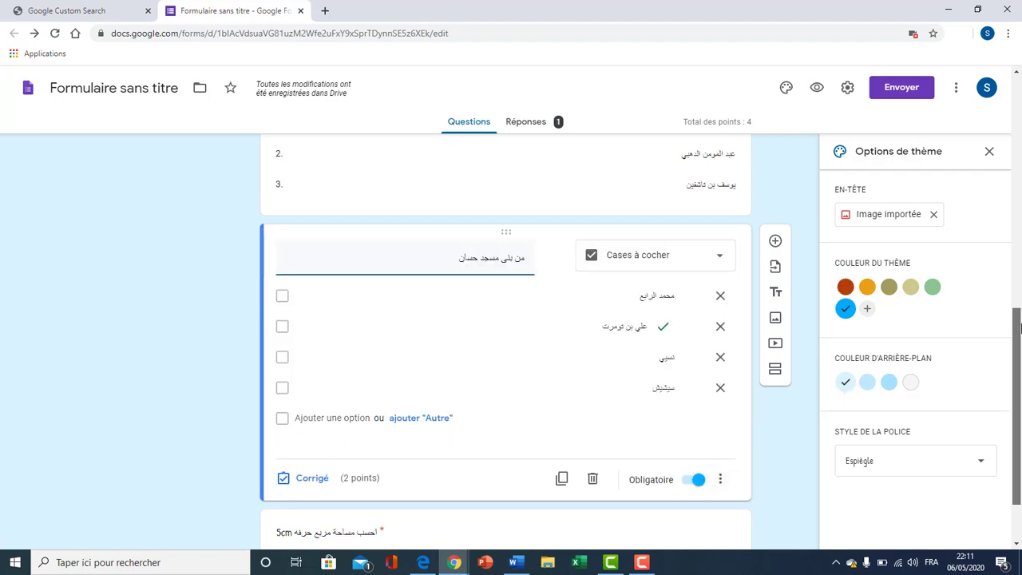
- Look at the available sources for inserting an image and for adding a video, closing each dialog without inserting anything
scroll(1020, 327, "down", 1)
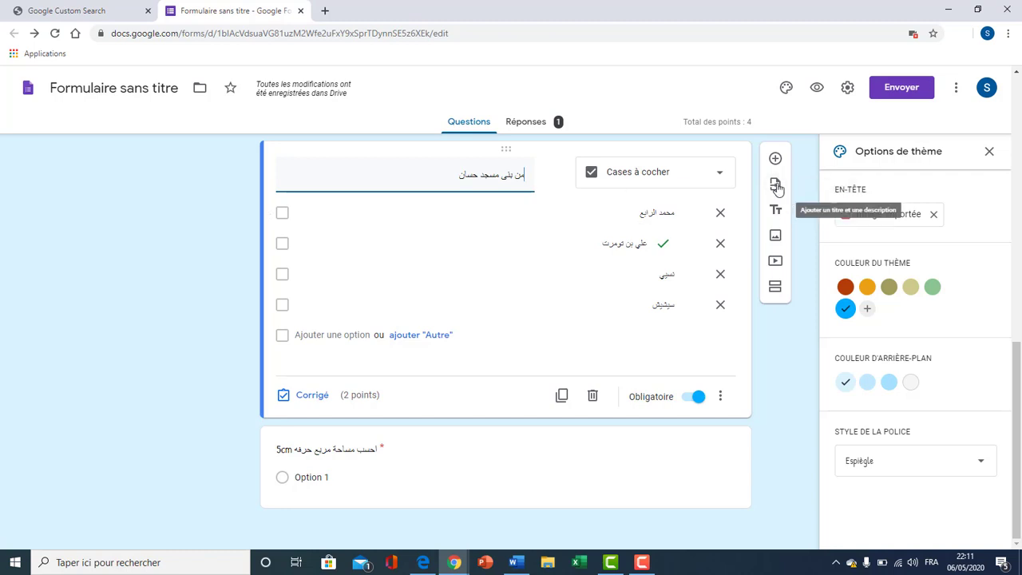
left_click(775, 237)
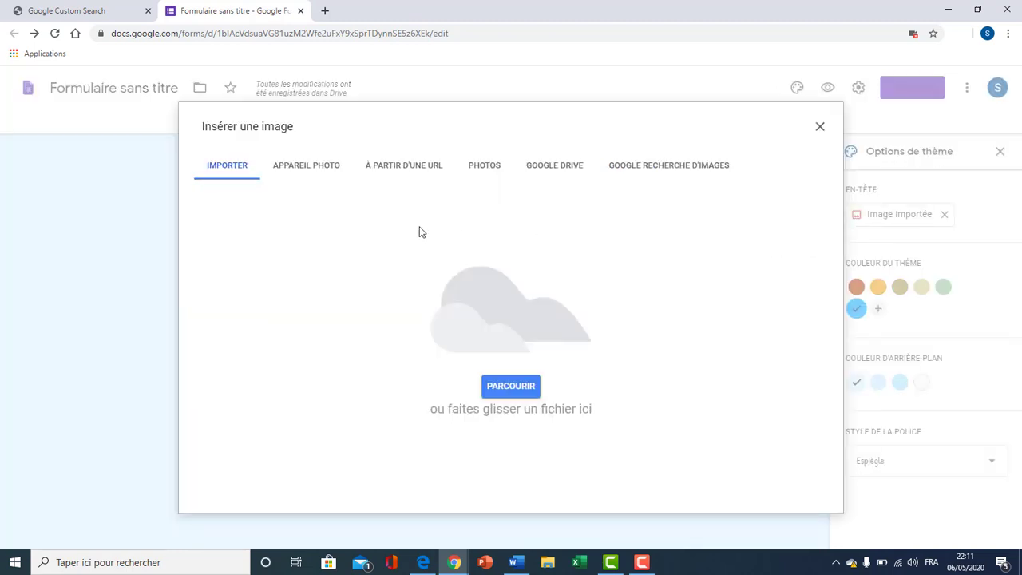
left_click(821, 127)
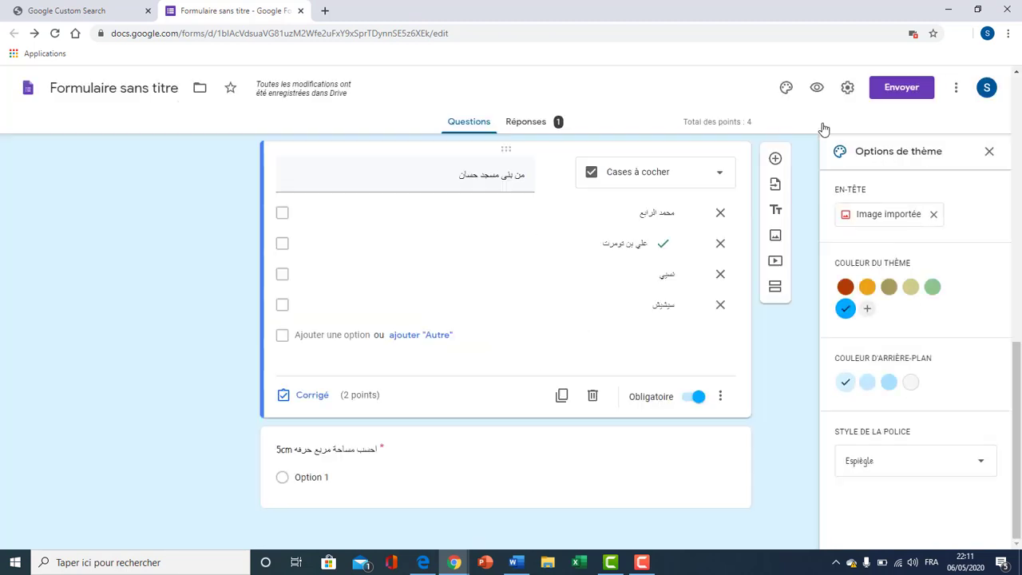
left_click(775, 262)
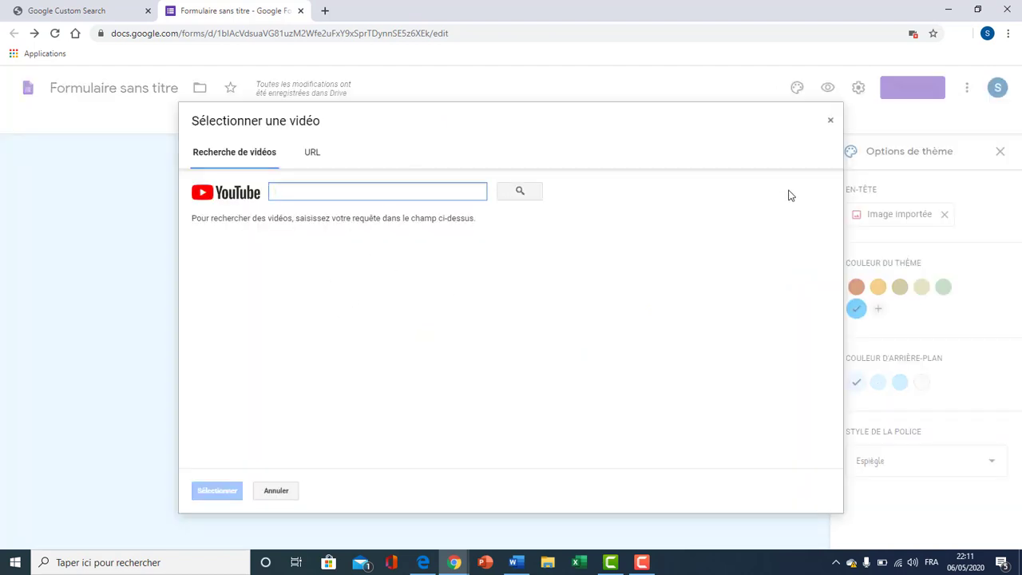
left_click(830, 122)
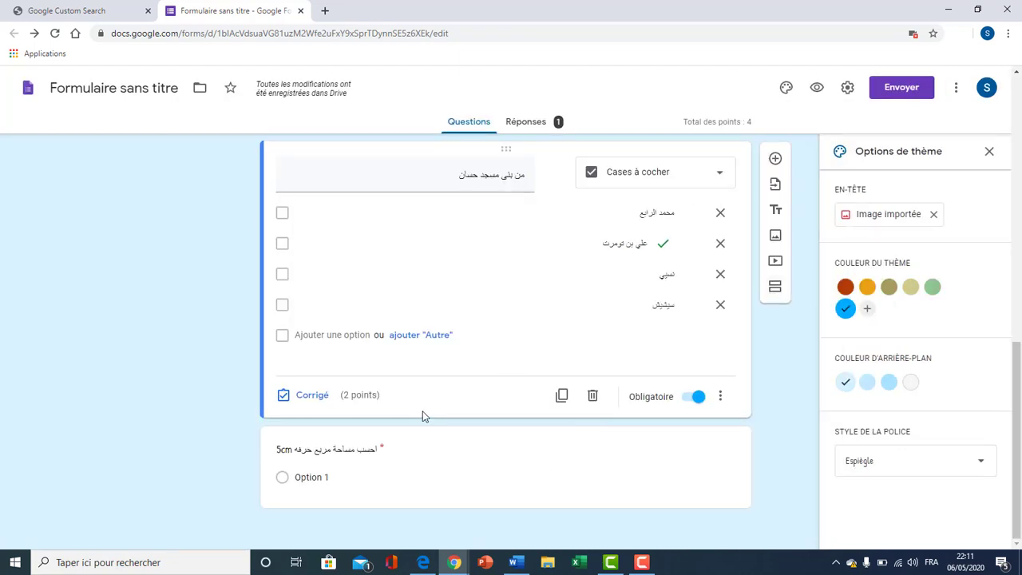
- Open the "احسب مساحة مربع حرفه 5cm" question for editing and view the available answer types without changing the type
left_click(330, 447)
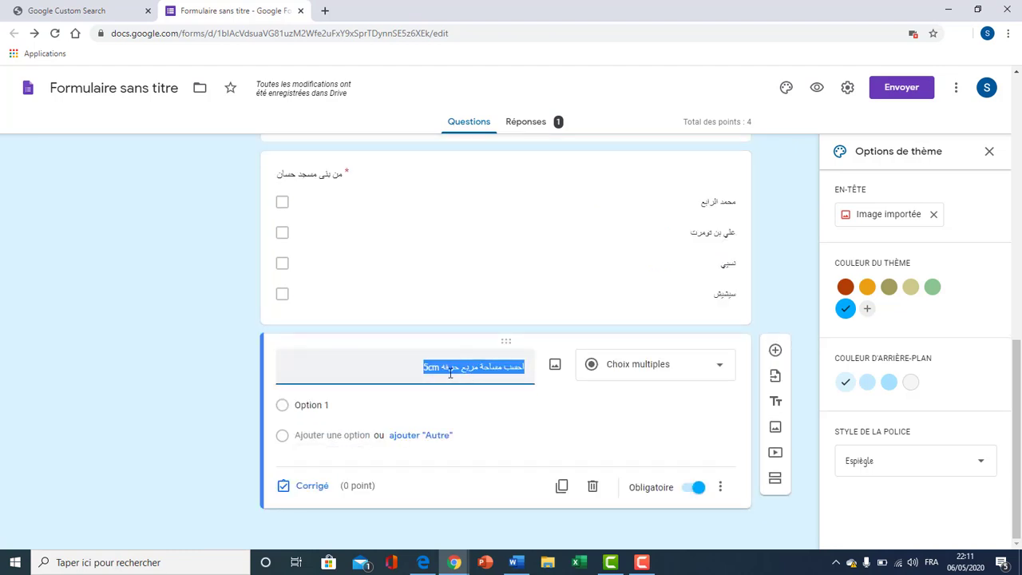
left_click(335, 406)
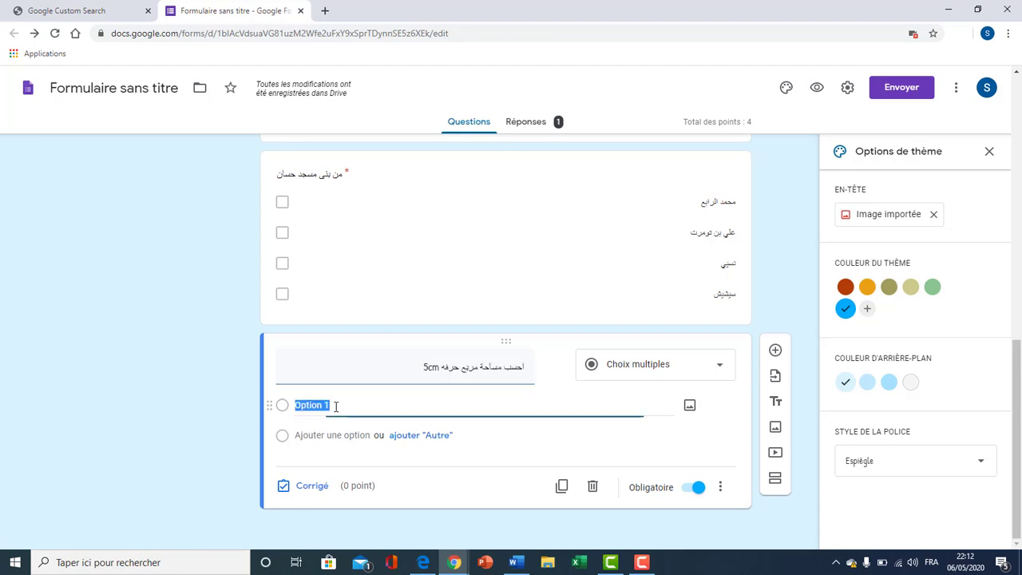
left_click(714, 373)
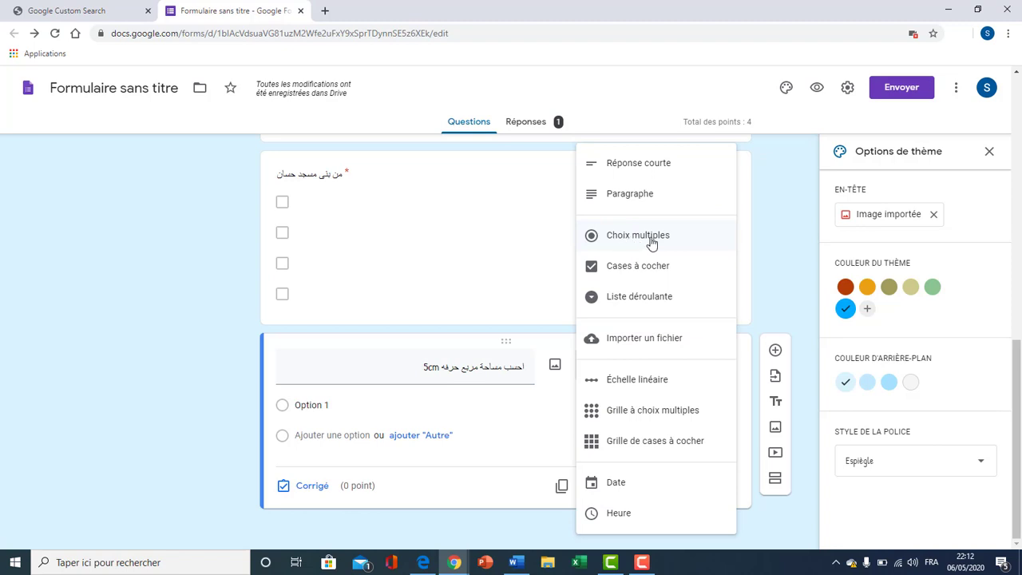
left_click(508, 441)
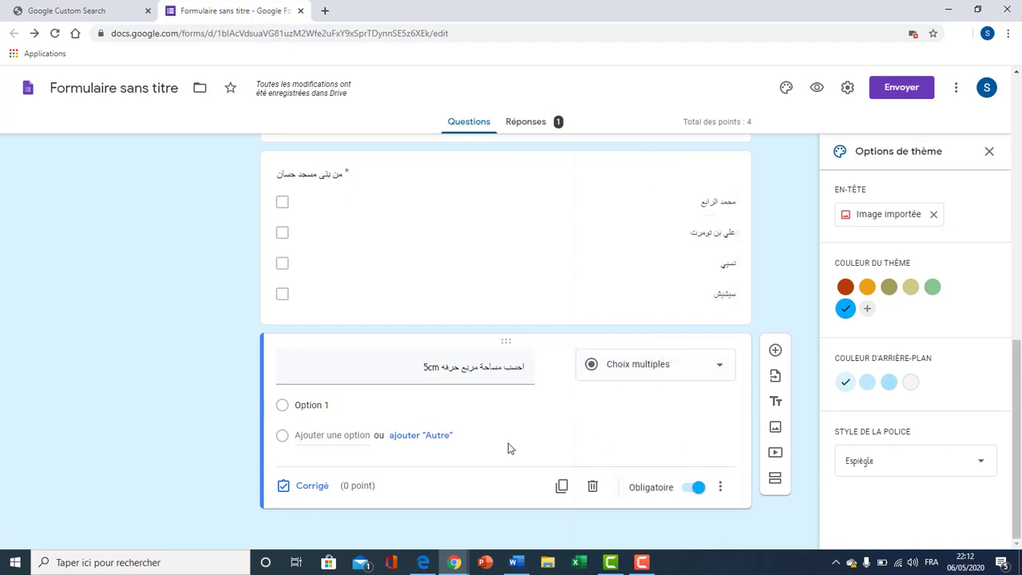
- Set the first answer option of the "احسب مساحة مربع حرفه 5cm" question to "10سنتمتر مربع"
left_click(377, 407)
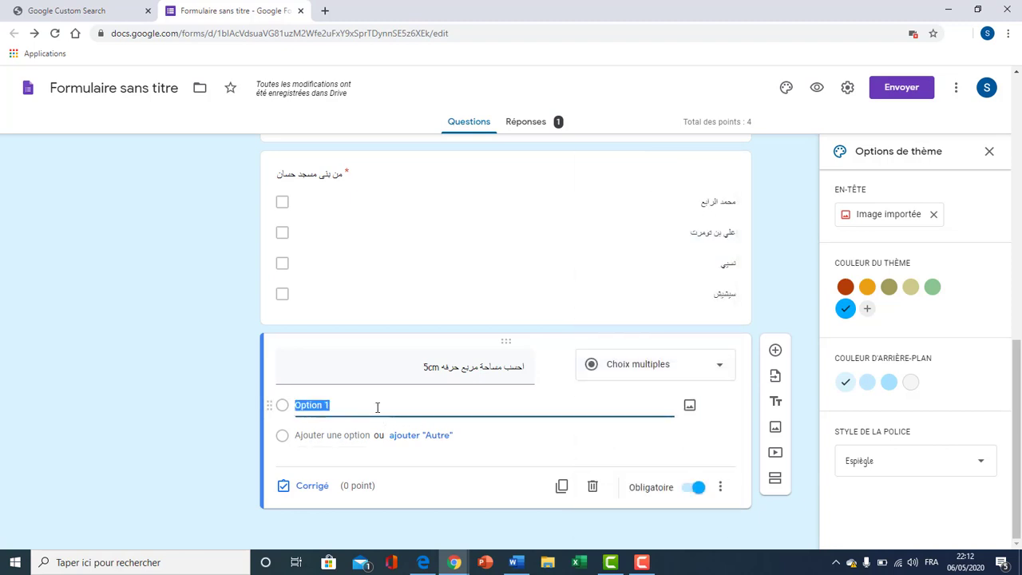
type("10")
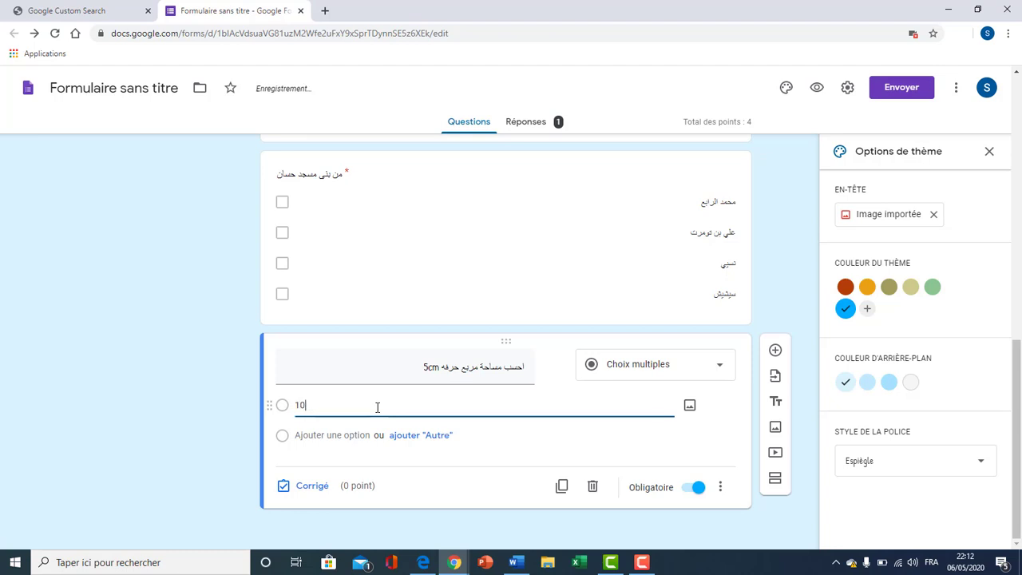
type("سنتمتر مربع")
- Reuse the first option's text to add "15سنتمتر مربع" as the second option, and add a third option
triple_click(656, 405)
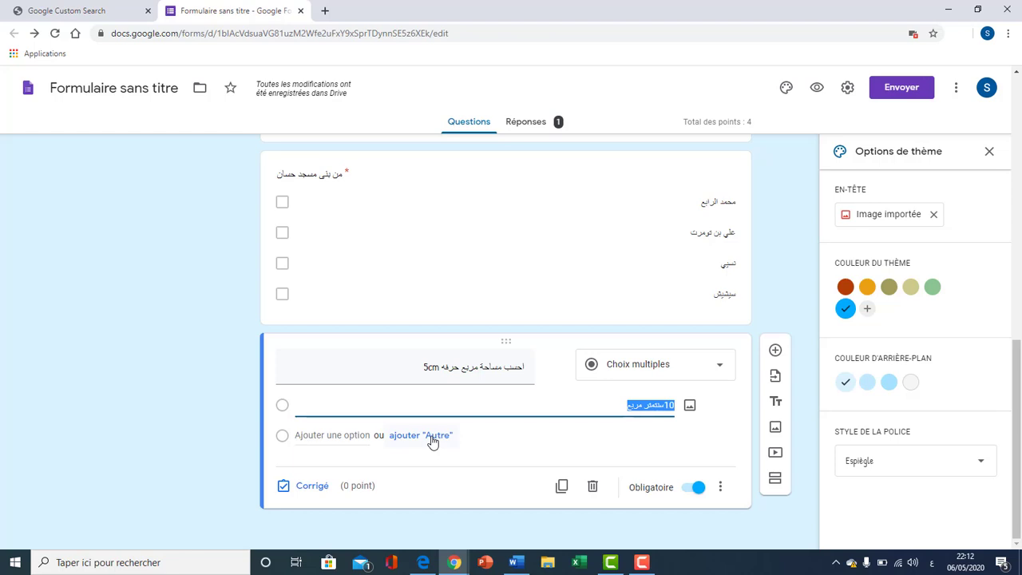
key("Return")
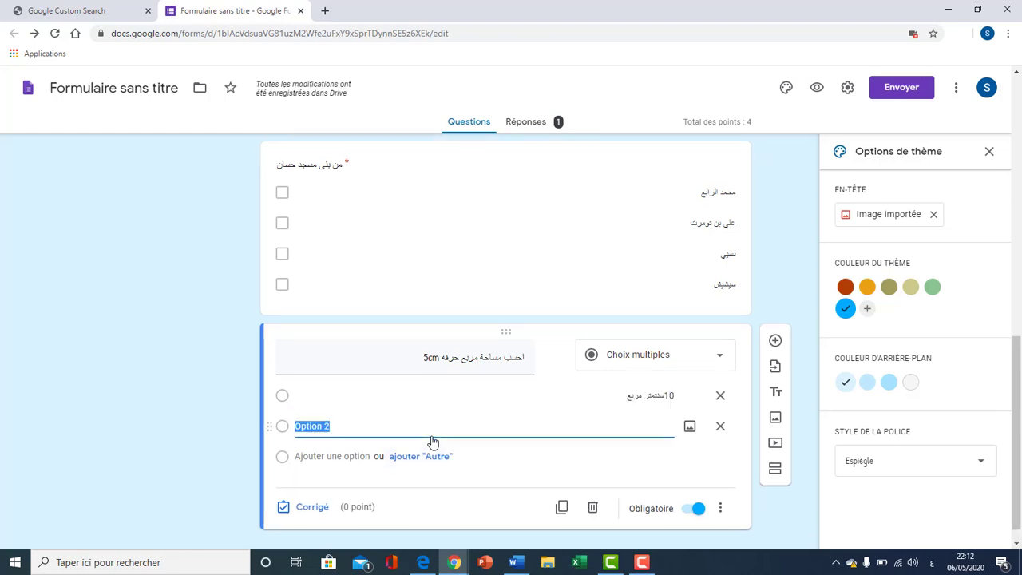
type("10سنتمتر مربع")
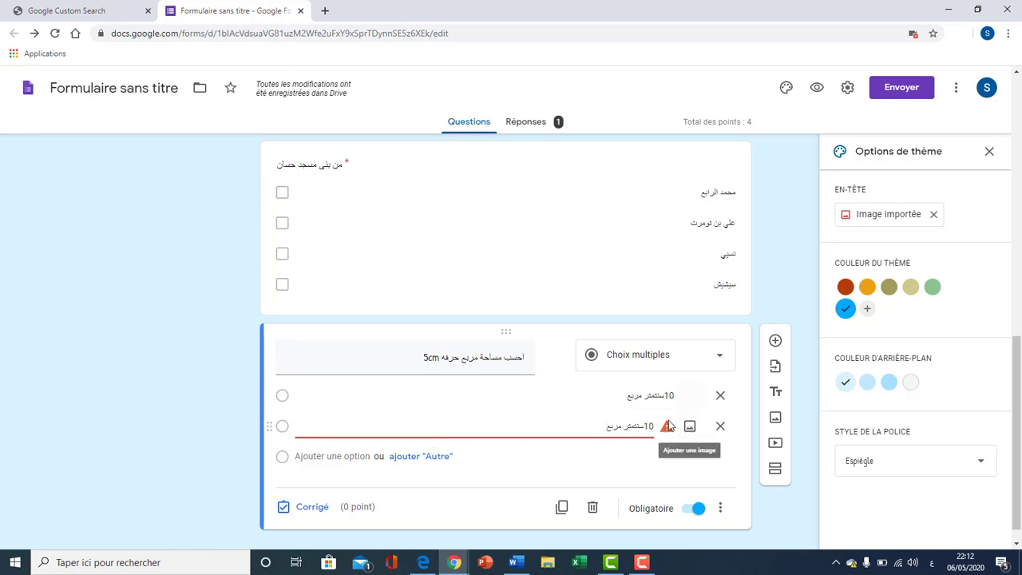
left_click_drag(644, 426, 654, 423)
key("Delete")
key("Delete")
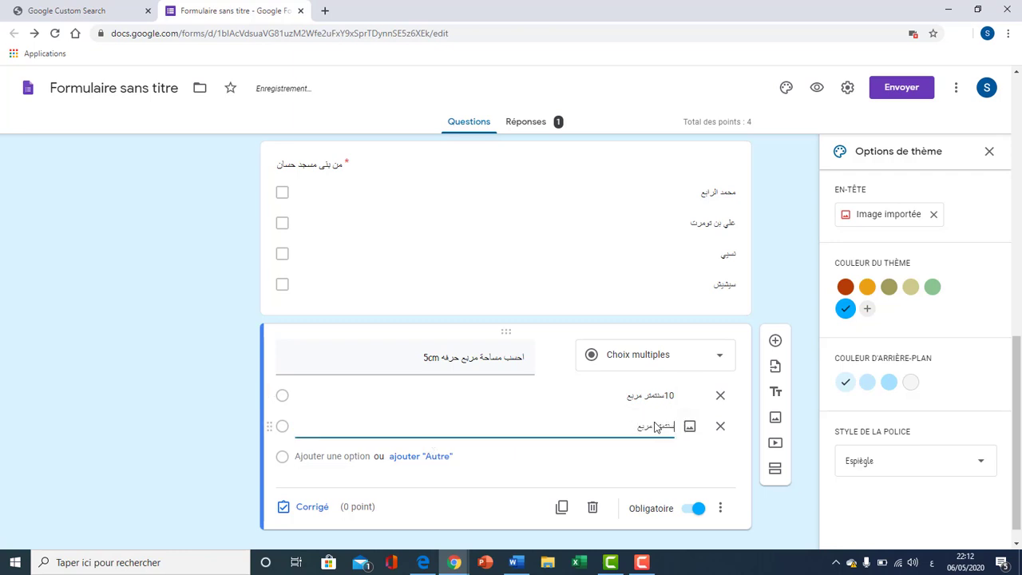
type("&(")
key("BackSpace")
key("BackSpace")
type("15")
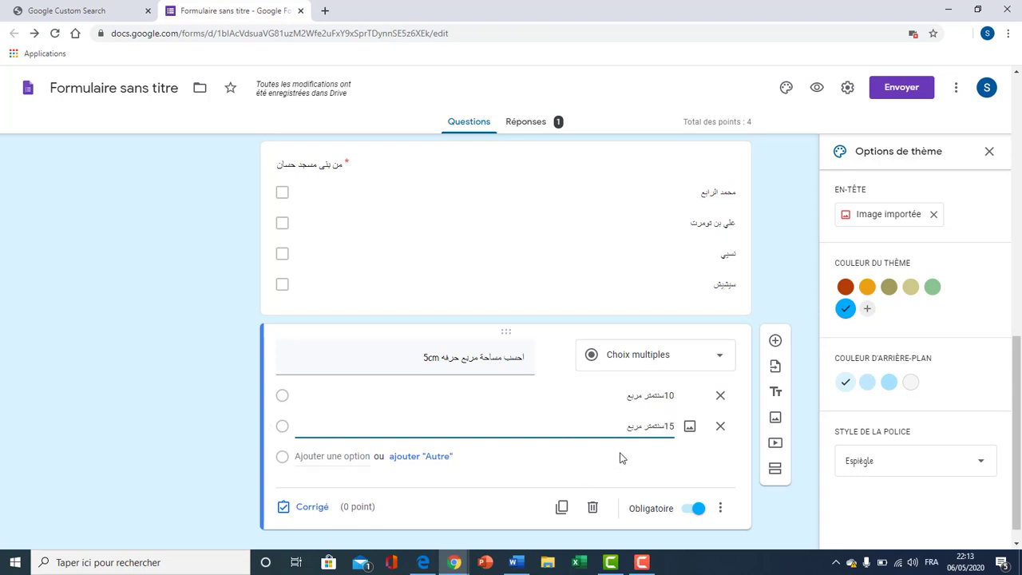
key("Return")
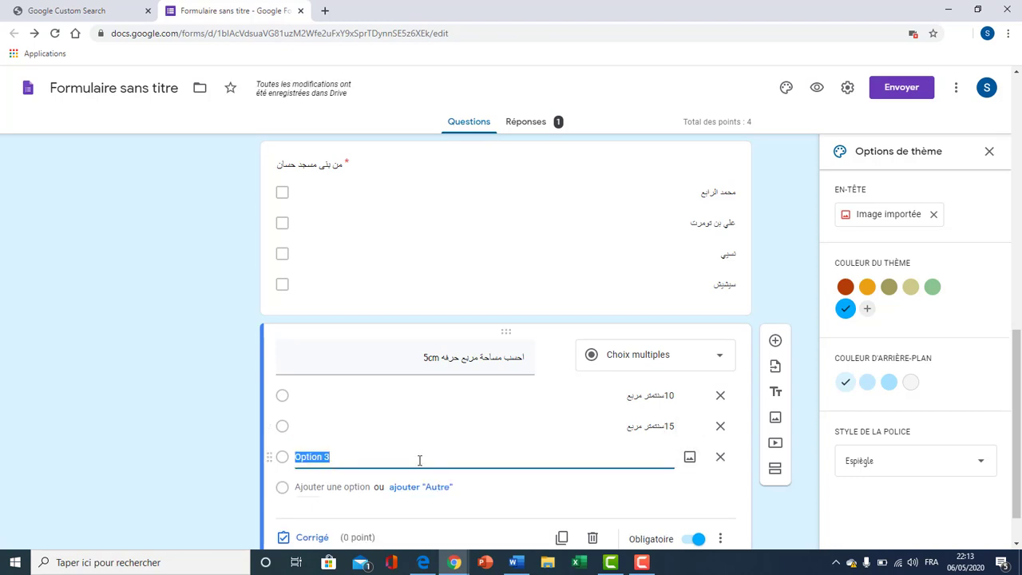
key("BackSpace")
type("10سنتمتر مربع")
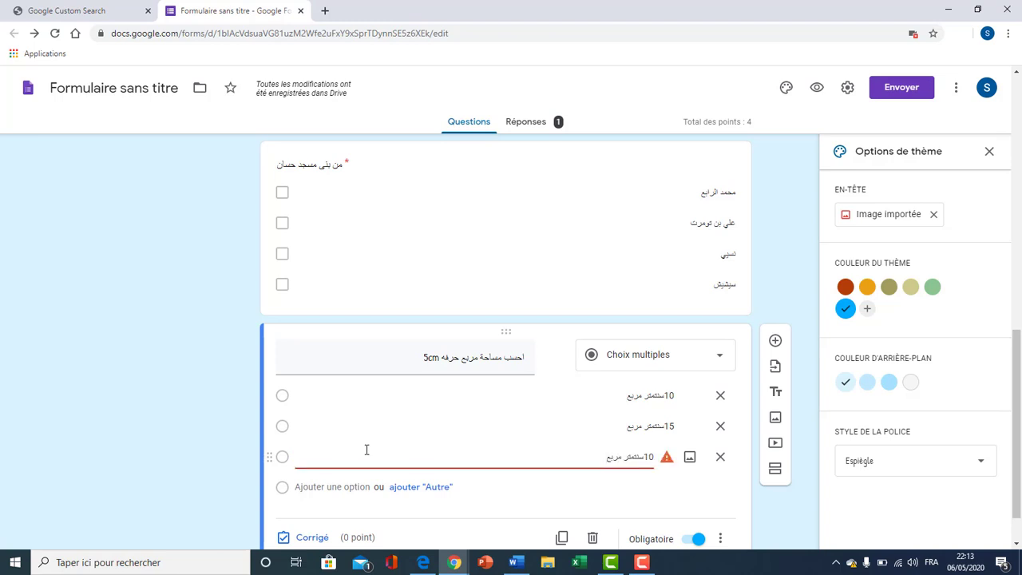
key("ctrl+z")
key("ctrl+z")
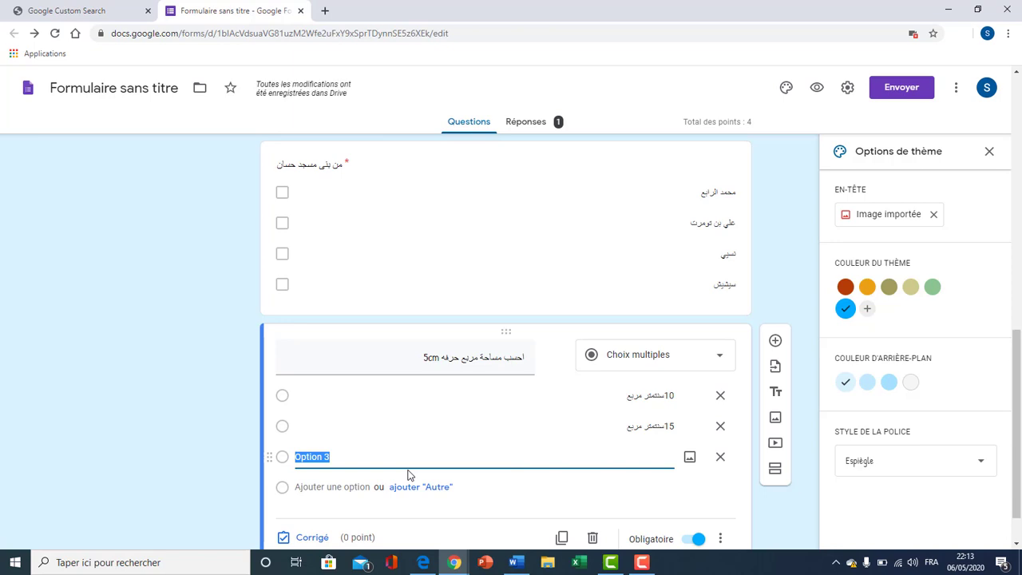
- Set the third option of the square area question to "20سنتمتر مربع", reusing the first option's wording
type("20")
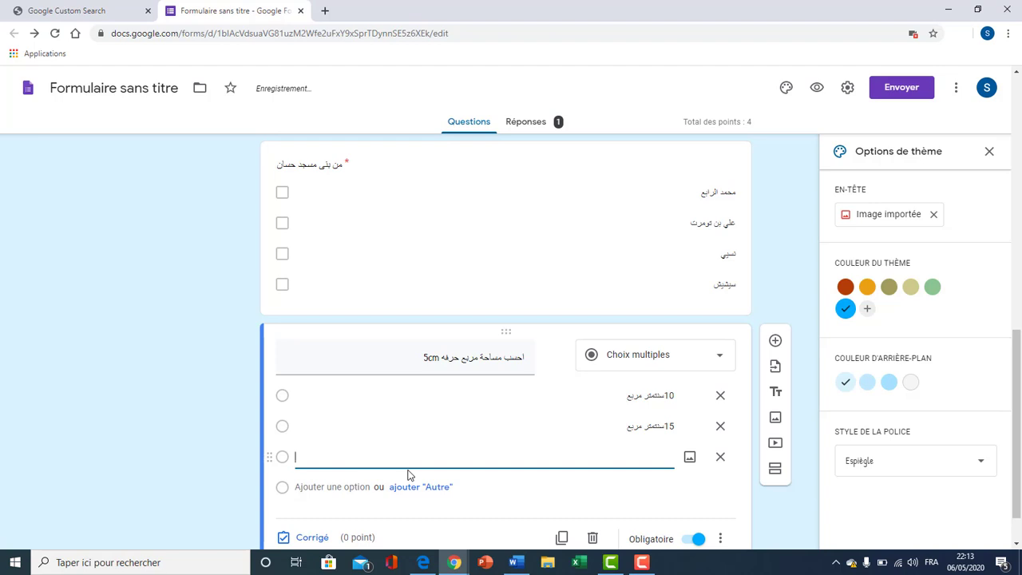
type("10سنتمتر مربع")
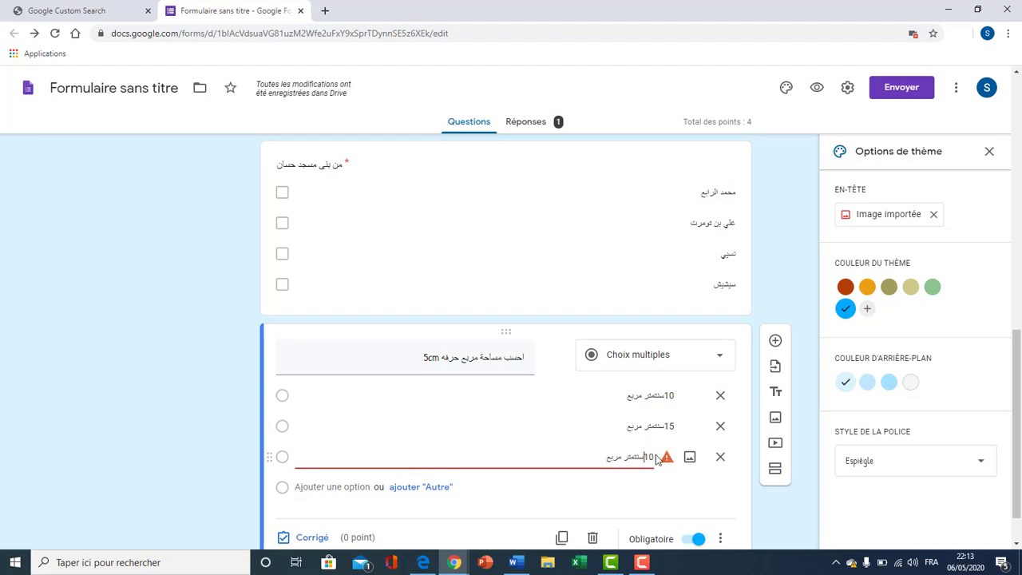
left_click_drag(643, 457, 651, 458)
type("20")
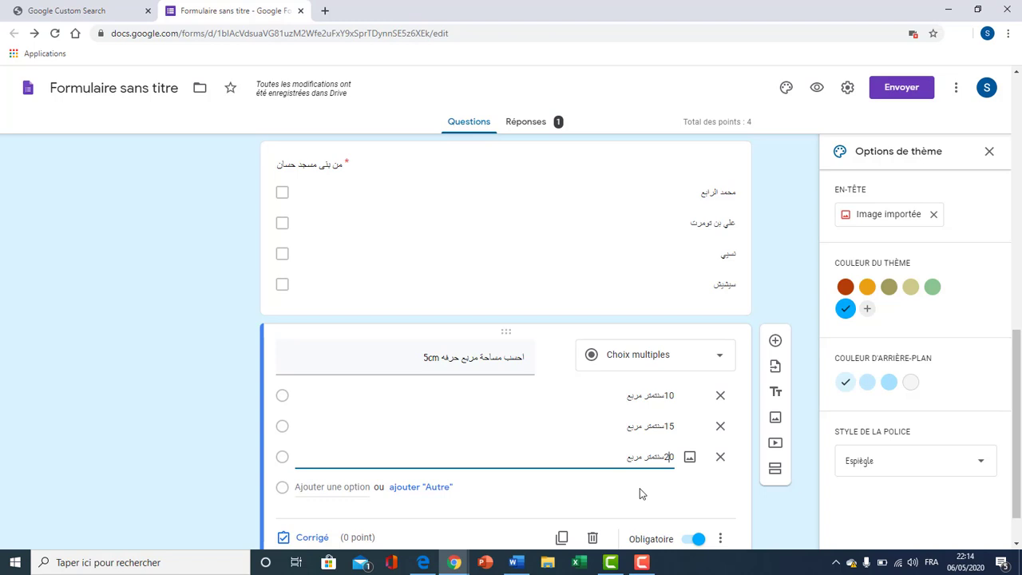
- Add "25سنتمتر مربع" as the fourth option of the square area question
left_click(627, 457)
key("Return")
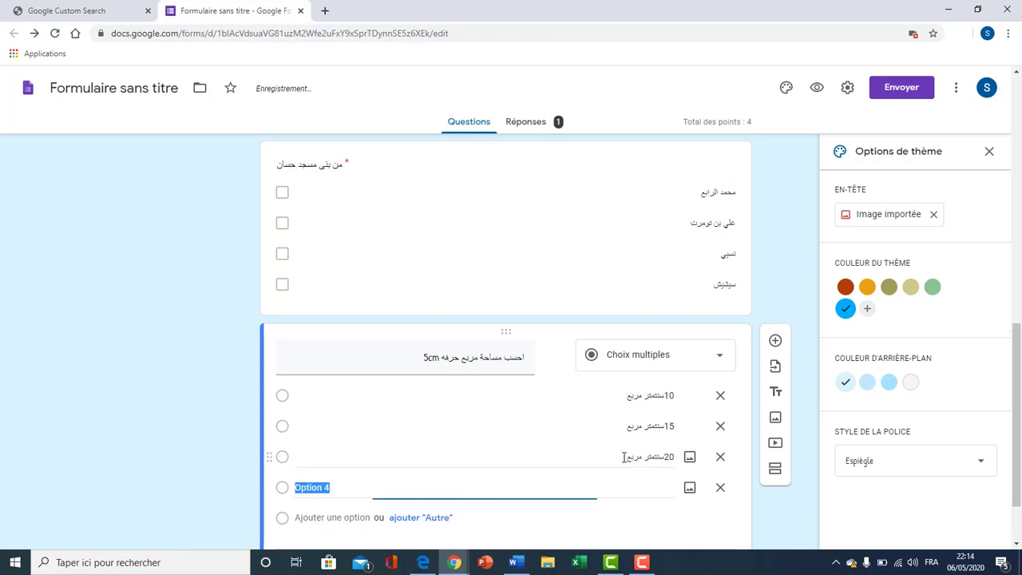
type("10سنتمتر مربع")
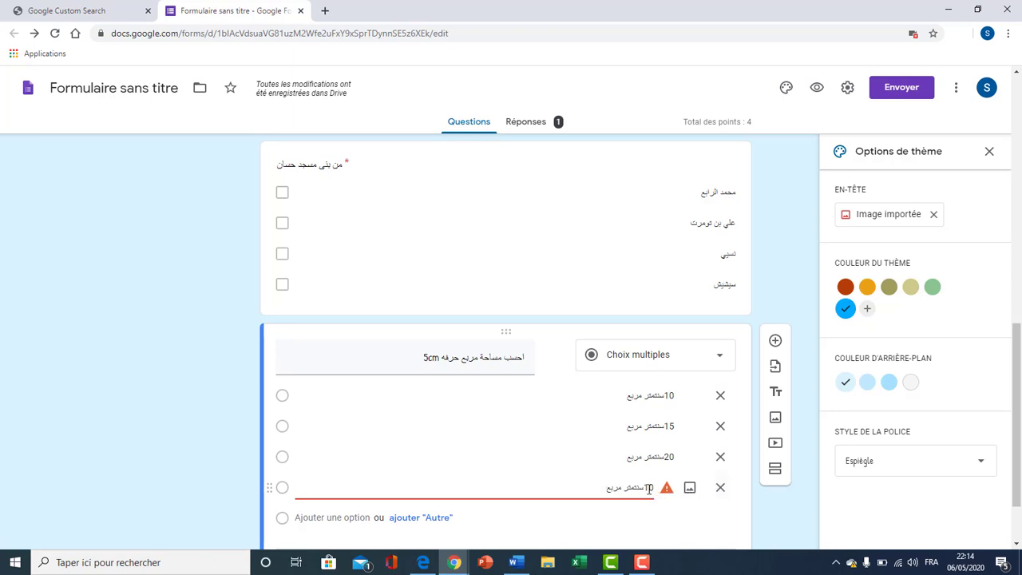
left_click_drag(649, 488, 672, 487)
type("25")
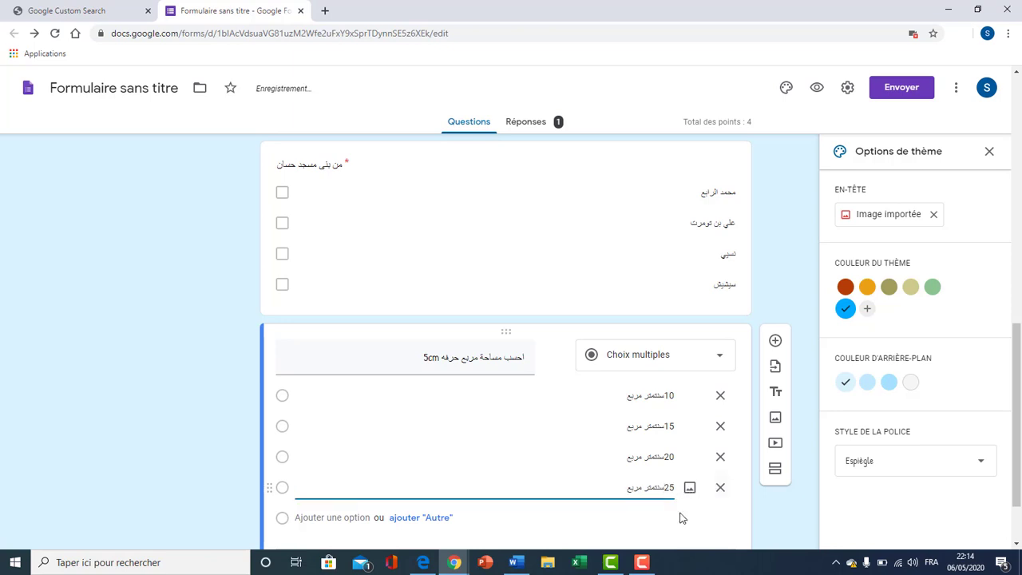
- Mark "25سنتمتر مربع" as the correct answer of the square area question and assign it 2 points
scroll(1018, 388, "down", 1)
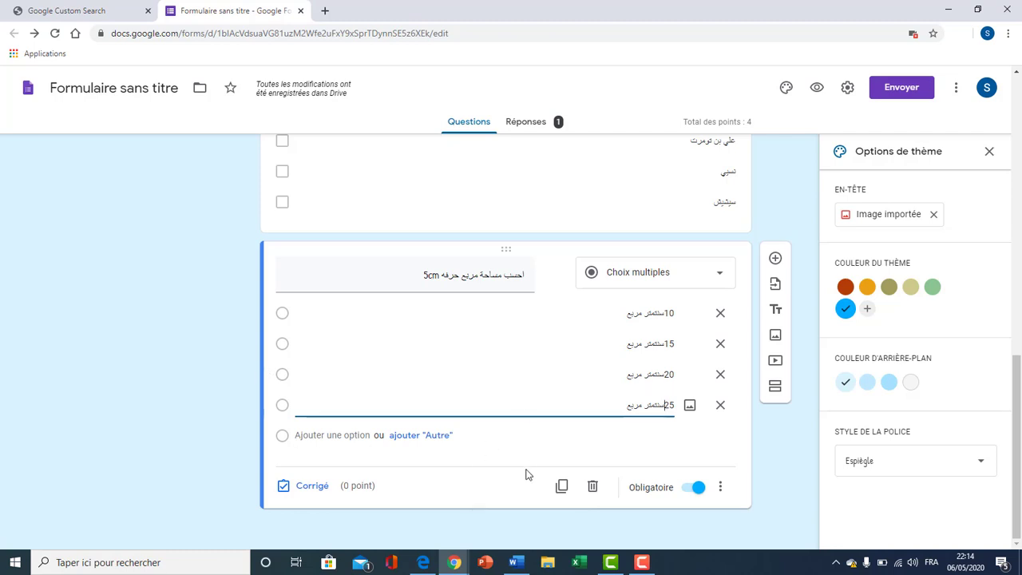
left_click(314, 486)
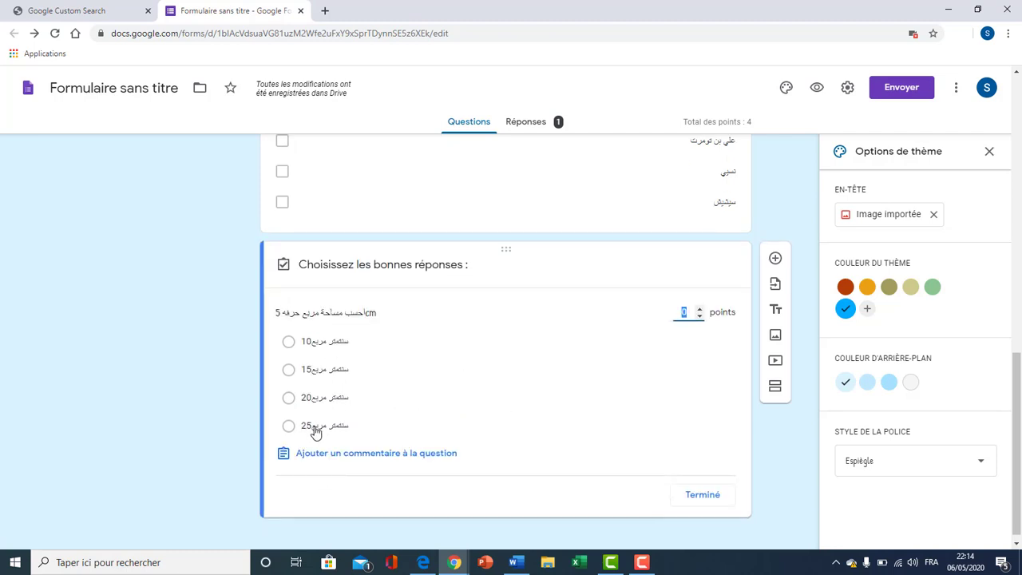
left_click(289, 427)
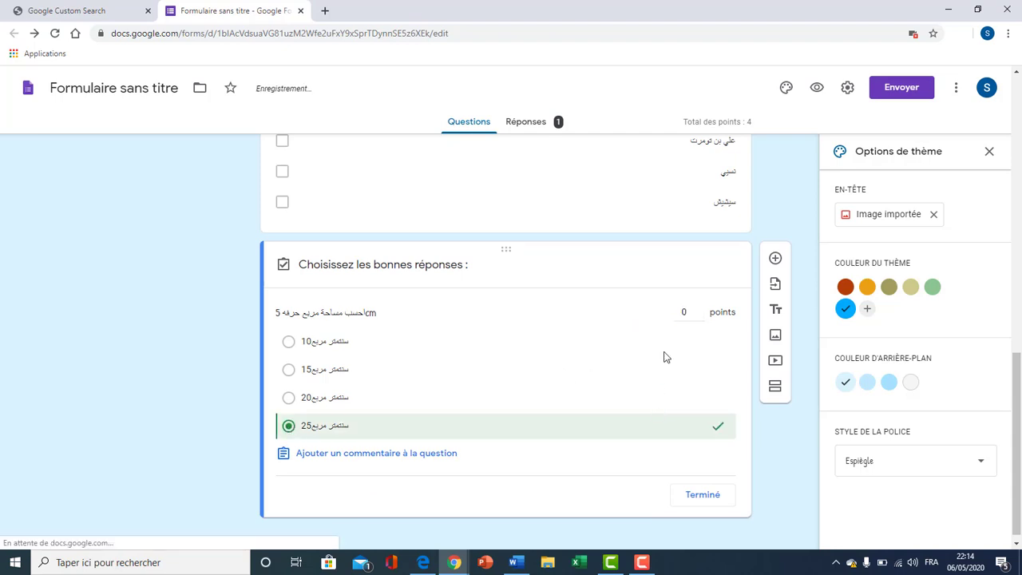
left_click(701, 309)
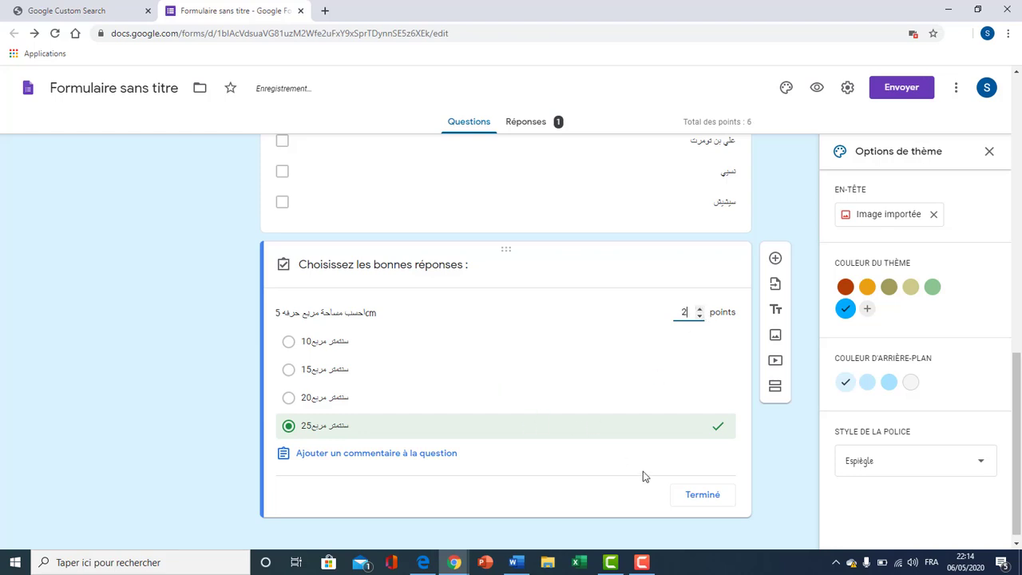
left_click(696, 497)
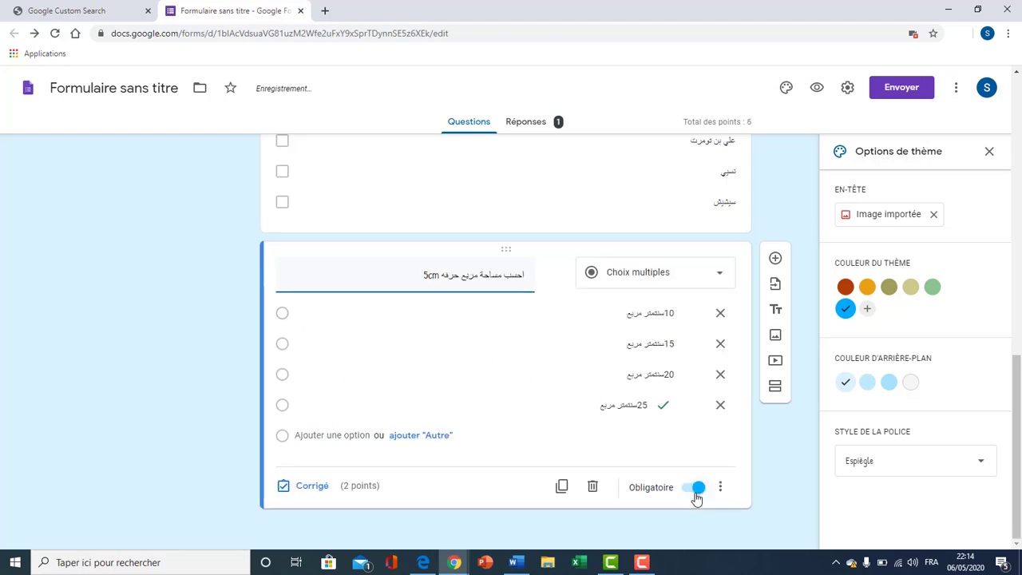
- Preview the form and look through the graded results of the response already submitted
scroll(1017, 399, "up", 3)
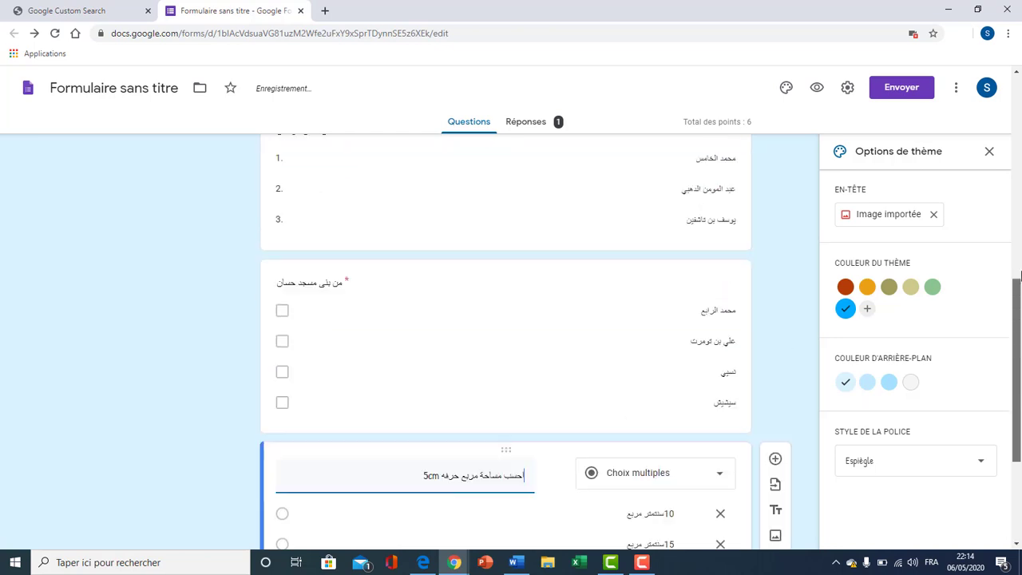
scroll(1018, 367, "up", 10)
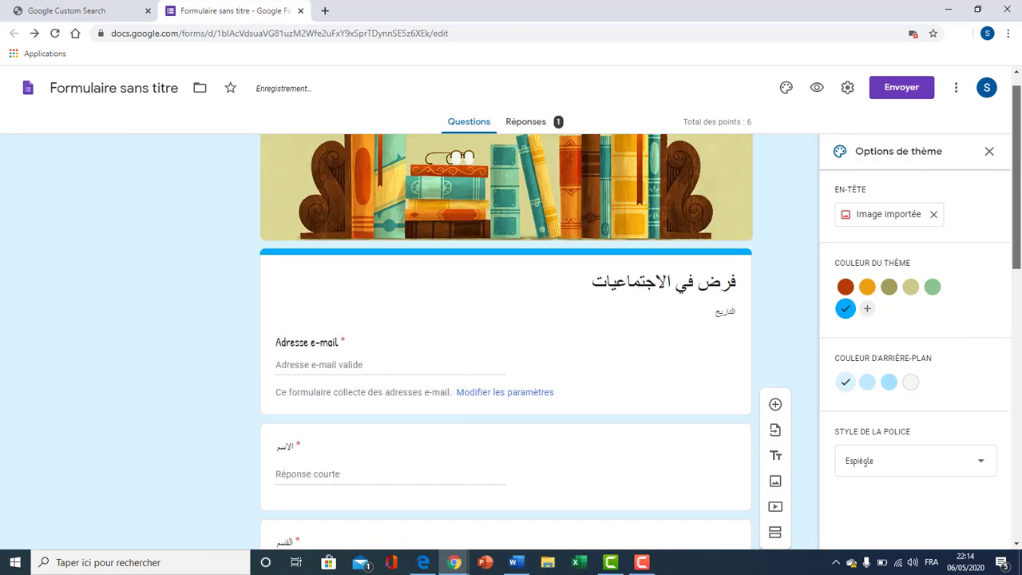
scroll(1012, 401, "down", 10)
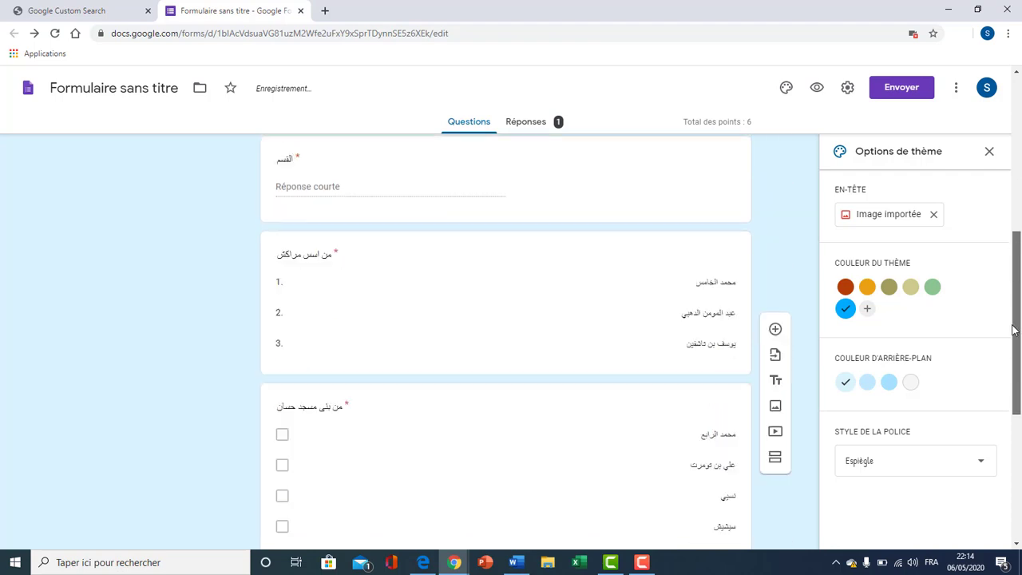
scroll(1014, 399, "up", 10)
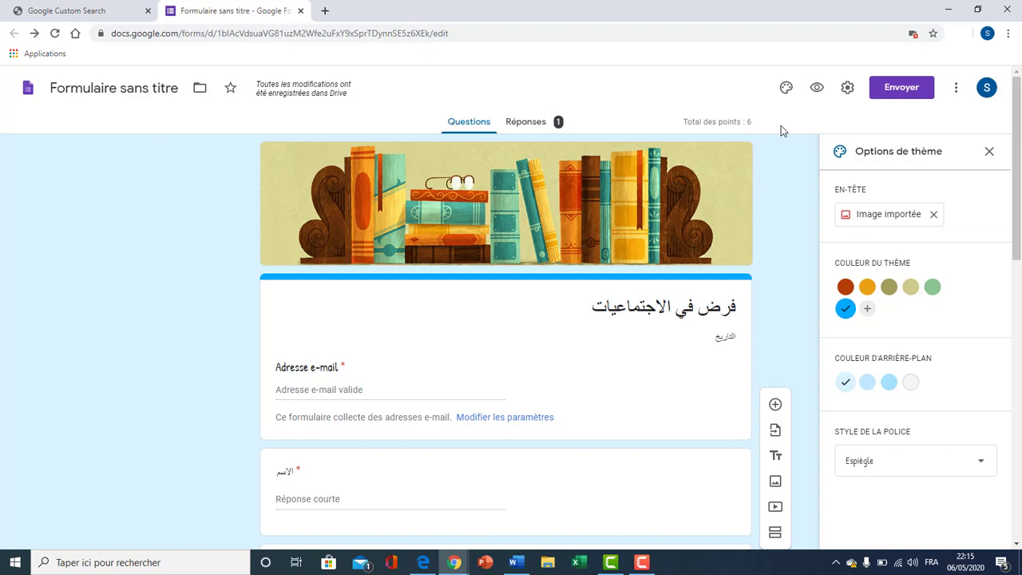
left_click(816, 89)
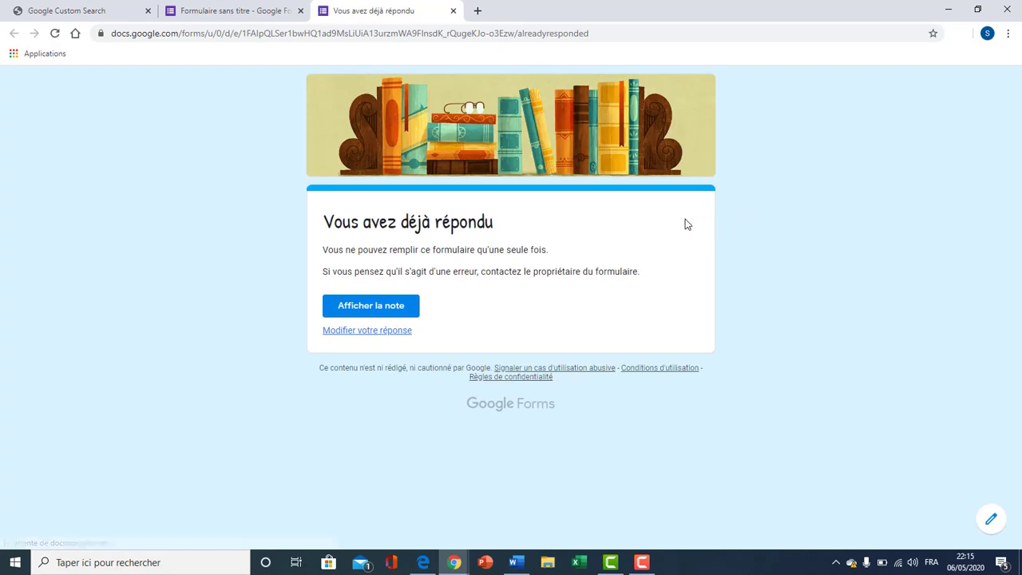
left_click(390, 312)
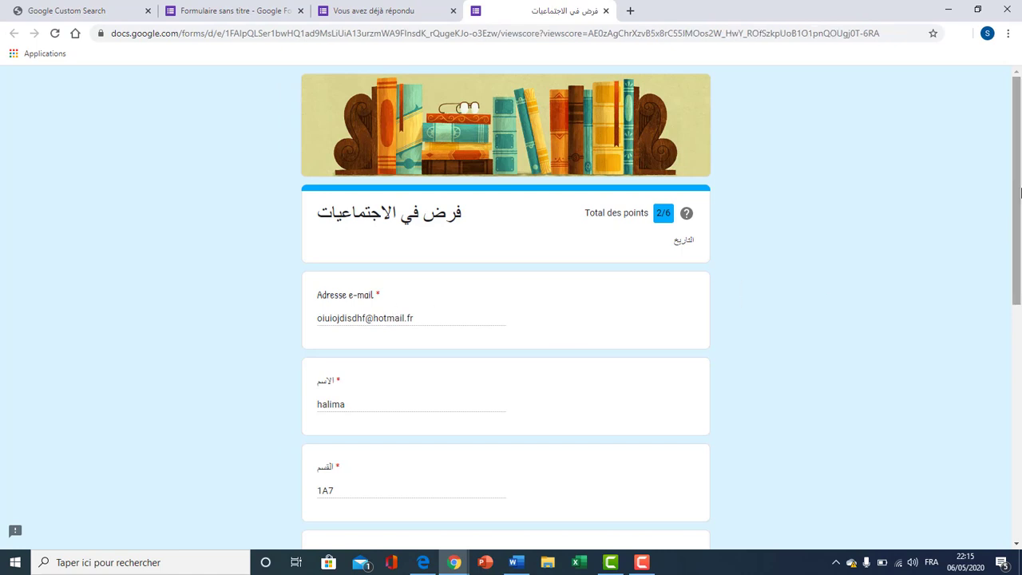
left_click_drag(1021, 195, 1020, 364)
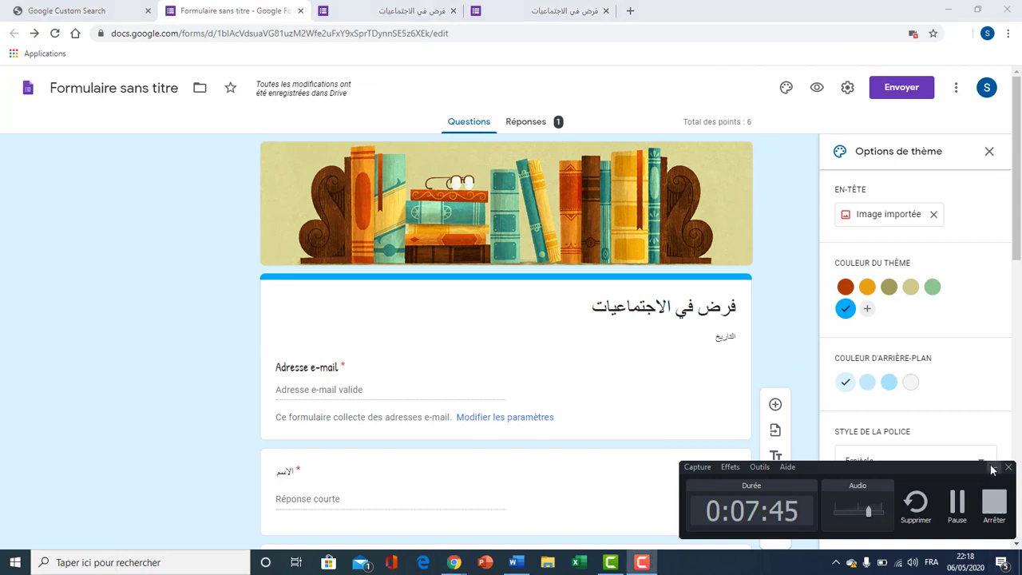
- In the form editor, look at the options for sending the form by e-mail and open its Facebook sharing page
left_click(993, 467)
mouse_move(1019, 121)
left_mouse_down()
mouse_move(1019, 324)
mouse_move(1019, 120)
left_mouse_up()
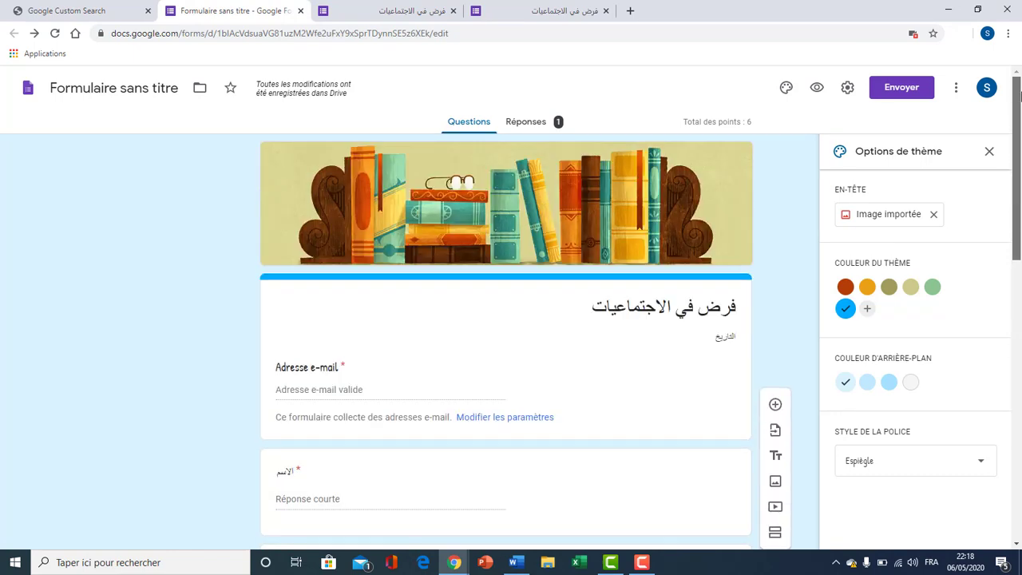
left_click(916, 94)
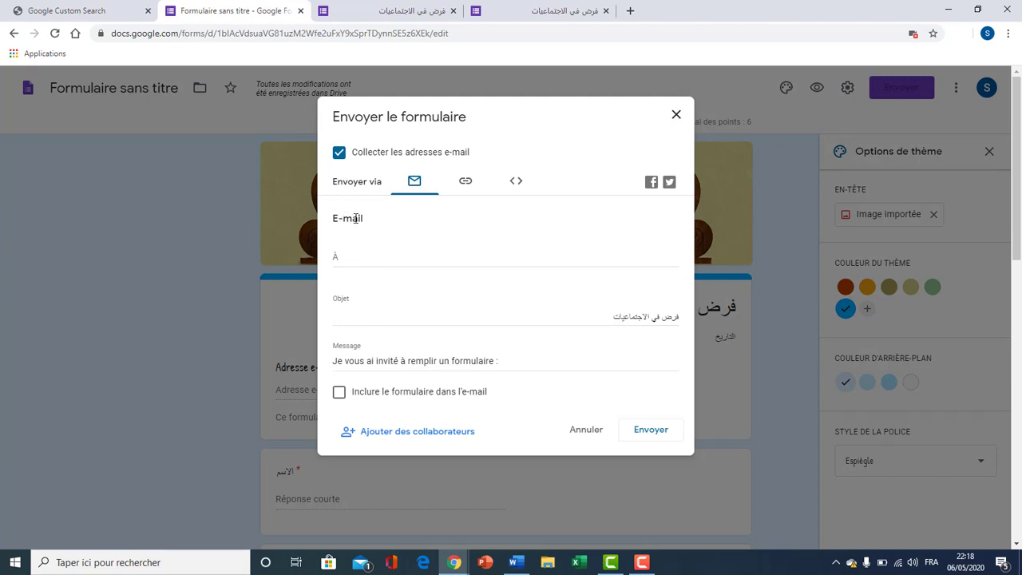
left_click(390, 309)
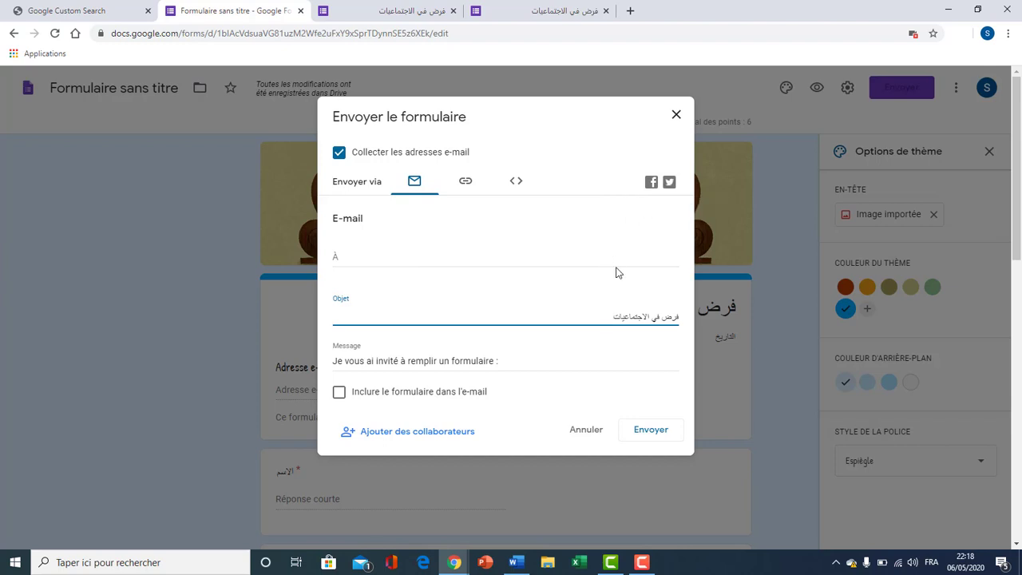
left_click(650, 185)
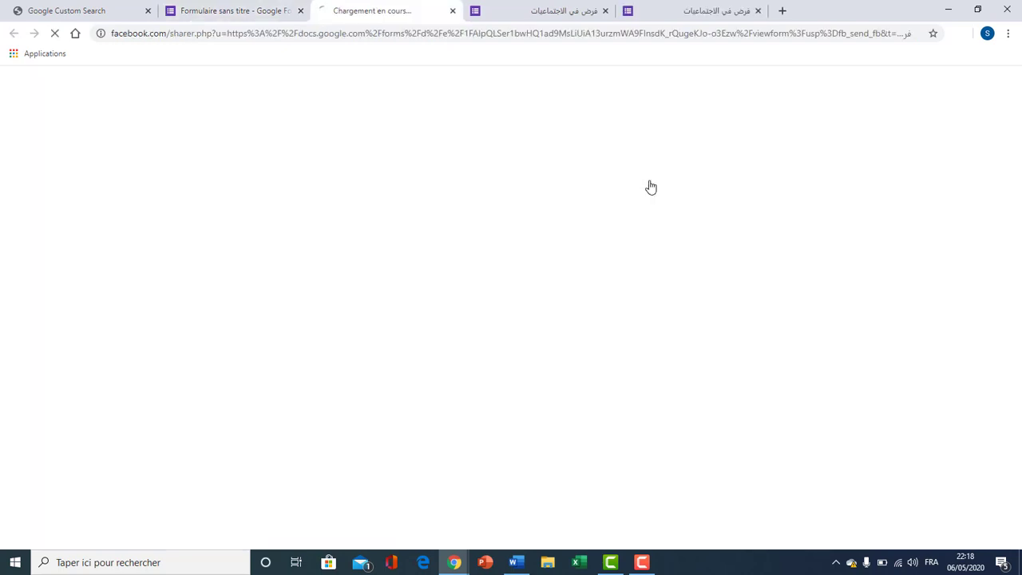
- Return to the form's sending options, choose sharing by link and shorten the URL
left_click(465, 183)
left_click(415, 183)
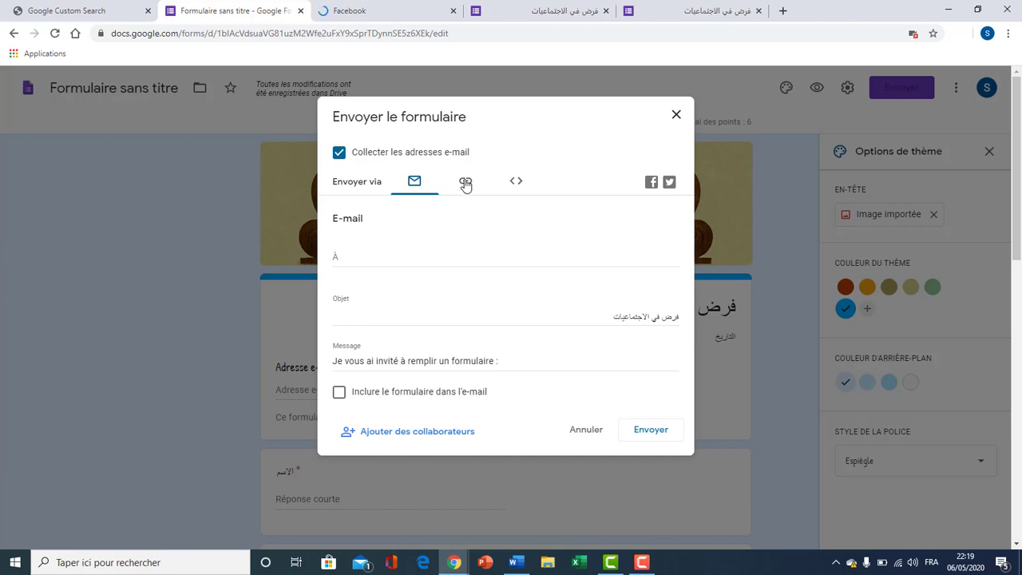
left_click(466, 183)
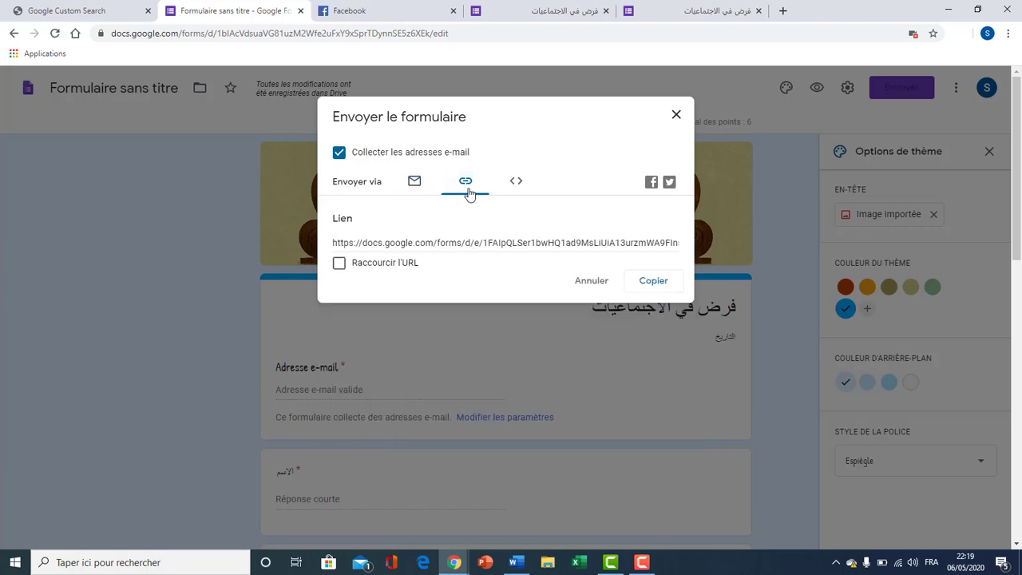
left_click(340, 263)
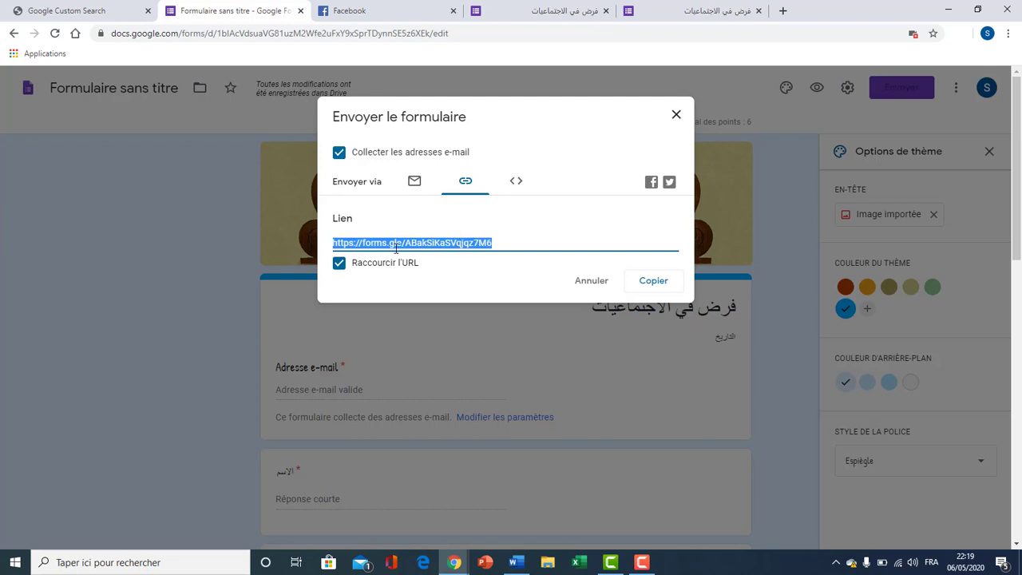
- Copy the form's shortened link and switch to the Facebook sharing page
right_click(471, 245)
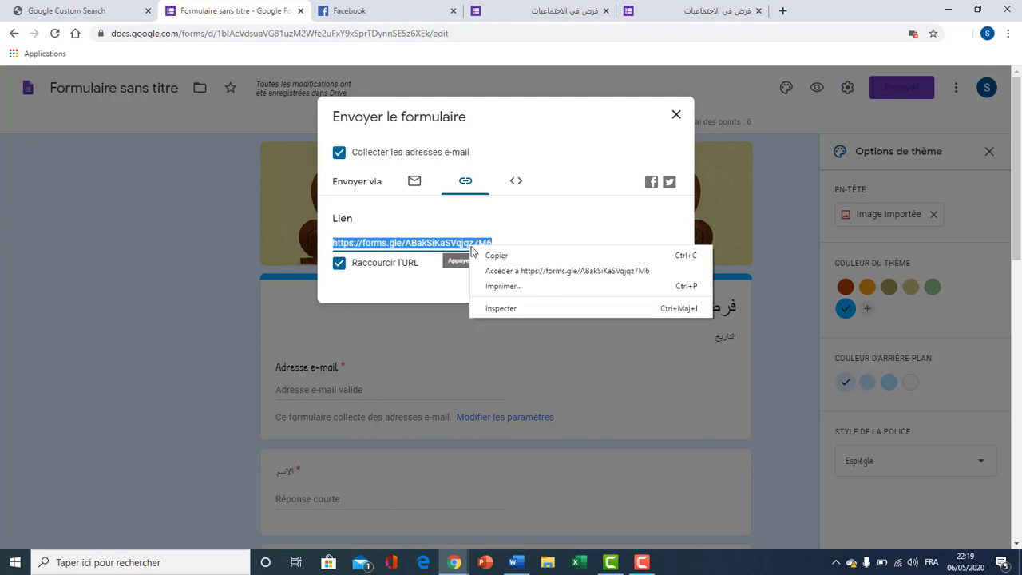
left_click(491, 257)
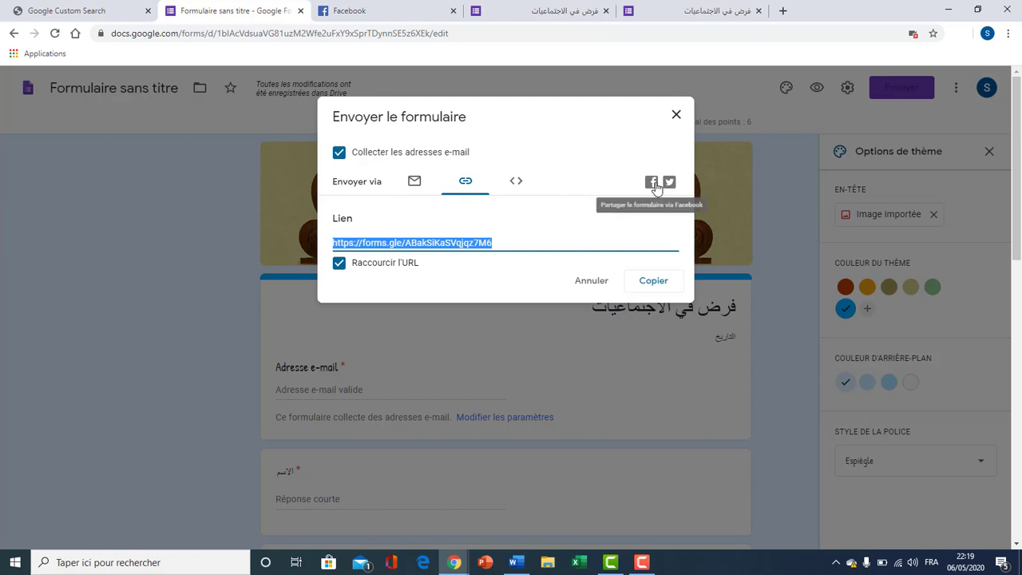
left_click(388, 8)
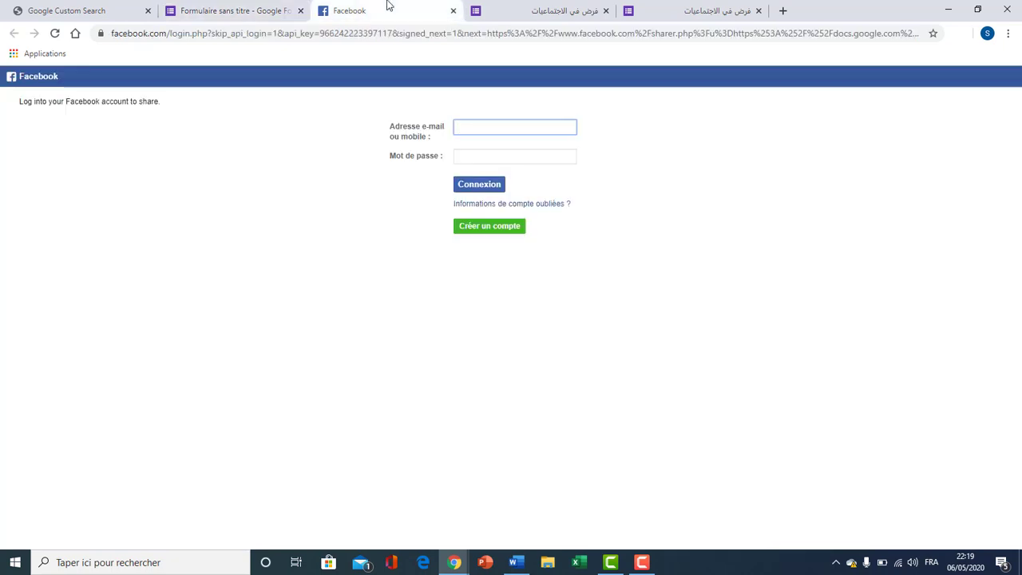
- Return to the form's sending options and show the settings for sending by e-mail
left_click(286, 11)
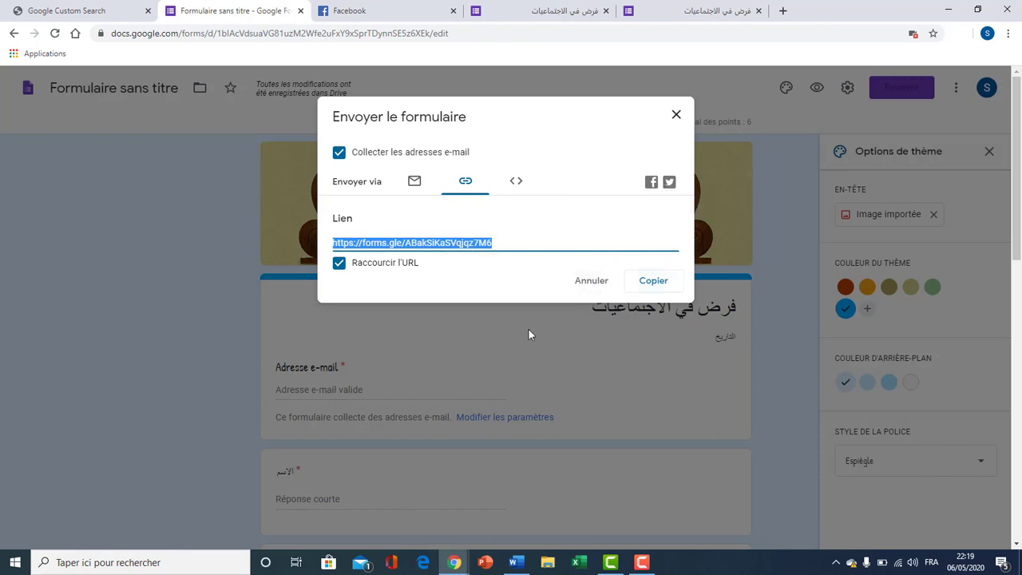
left_click(415, 182)
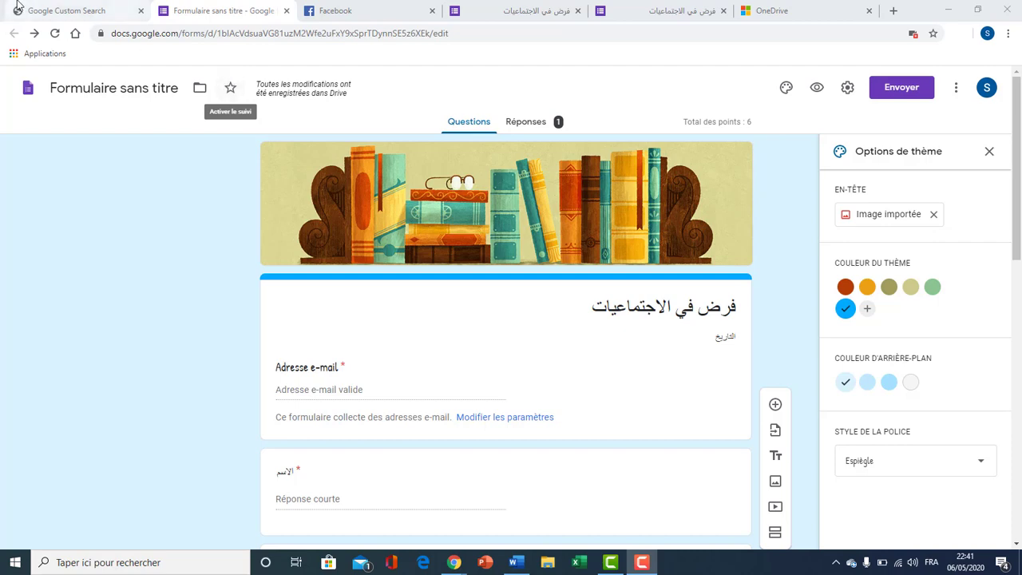
- Switch to the web search page for "google drive"
left_click(58, 8)
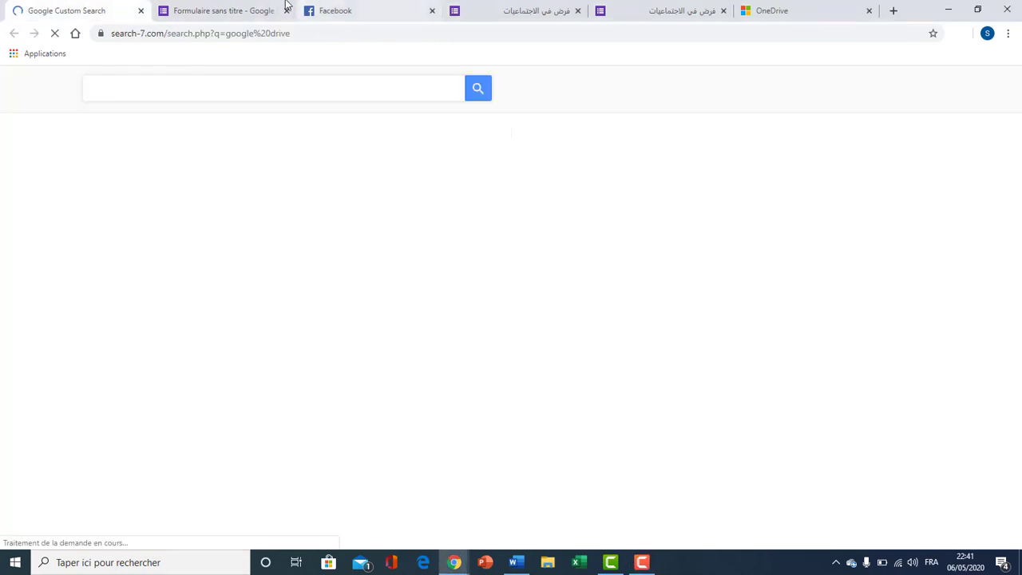